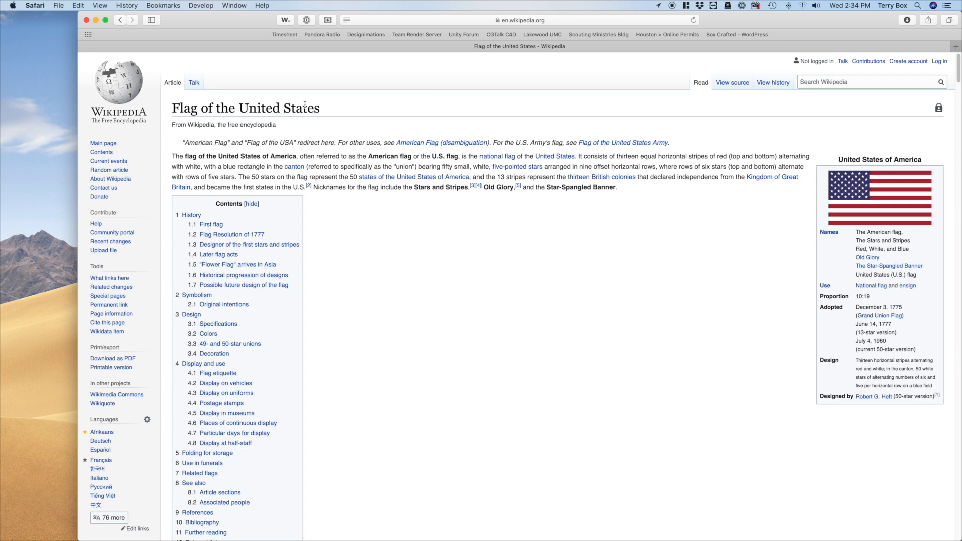
Download the original SVG file of the United States flag from the Wikipedia article and minimize the browser
{"action": "left_click", "coordinate": [850, 198]}
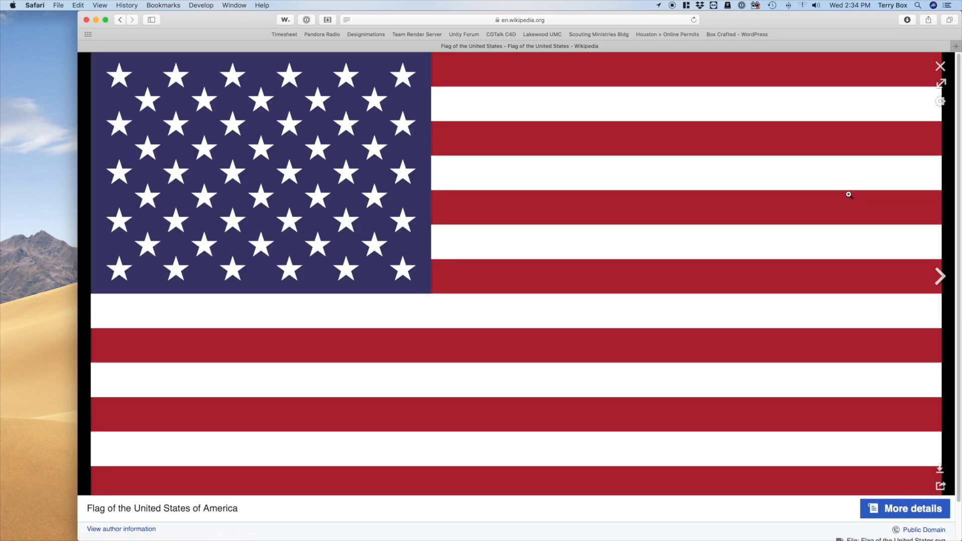
{"action": "left_click", "coordinate": [940, 470]}
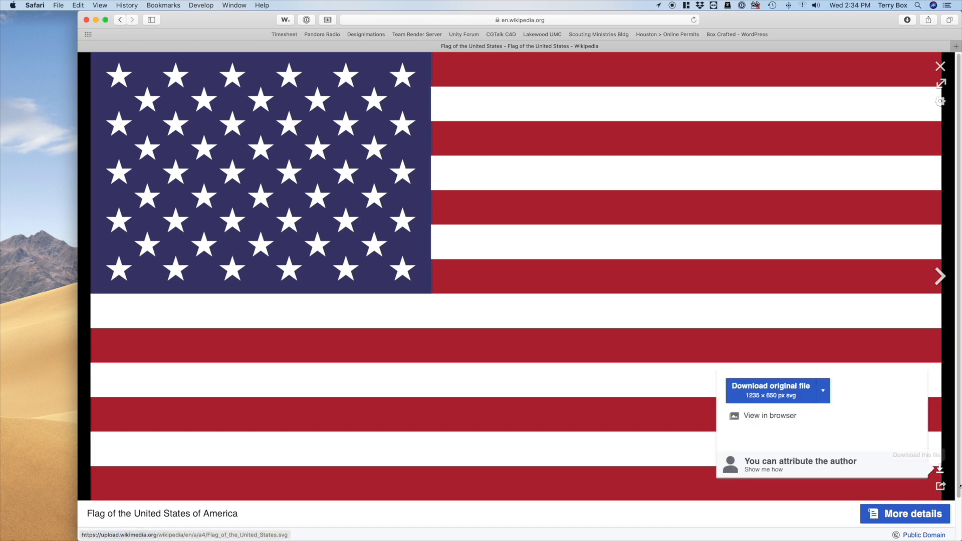
{"action": "left_click", "coordinate": [767, 386]}
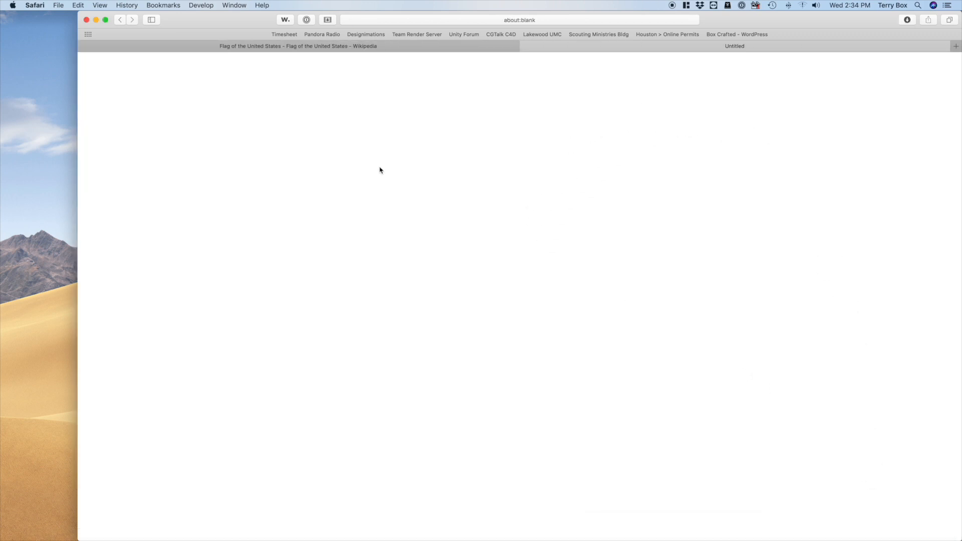
{"action": "left_click", "coordinate": [98, 22]}
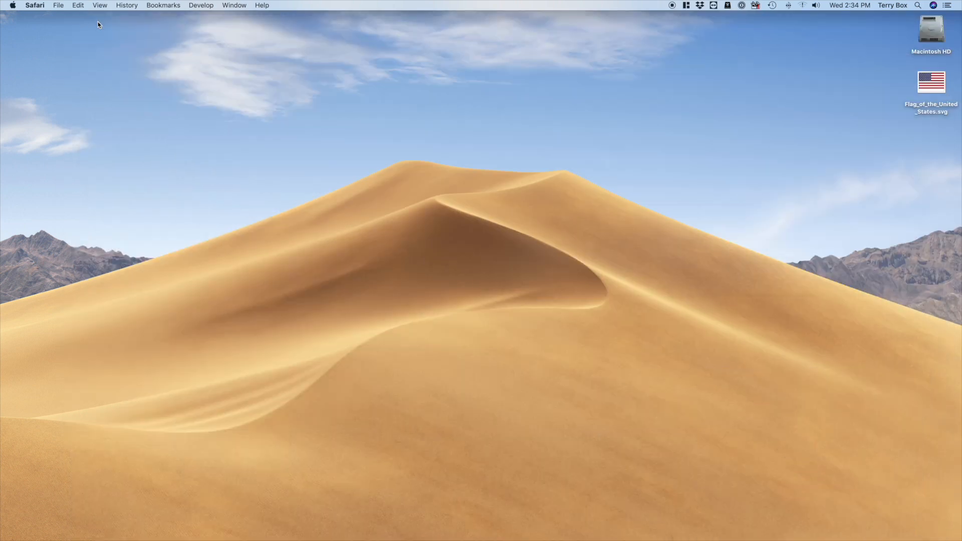
Open Flag_of_the_United_States.svg from the desktop in Affinity Designer
{"action": "right_click", "coordinate": [930, 82]}
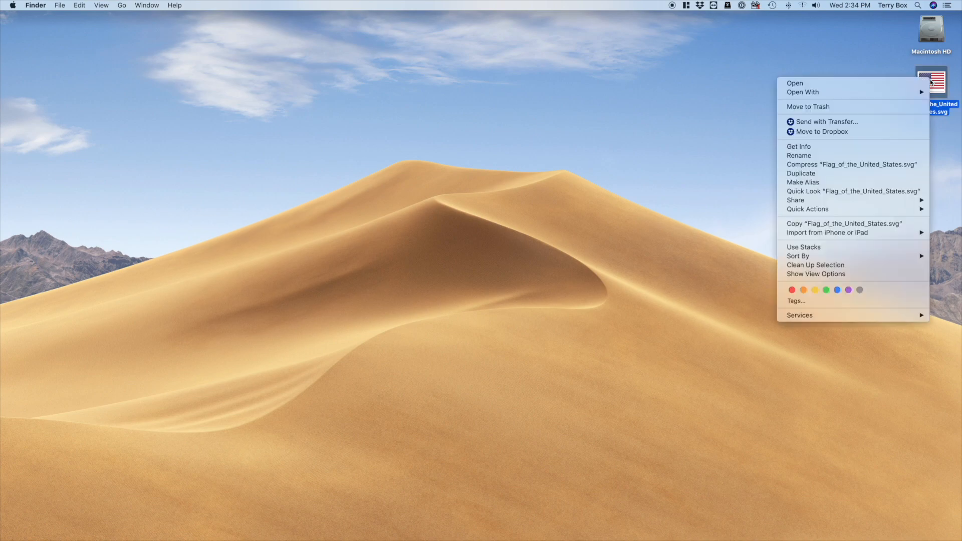
{"action": "mouse_move", "coordinate": [891, 92]}
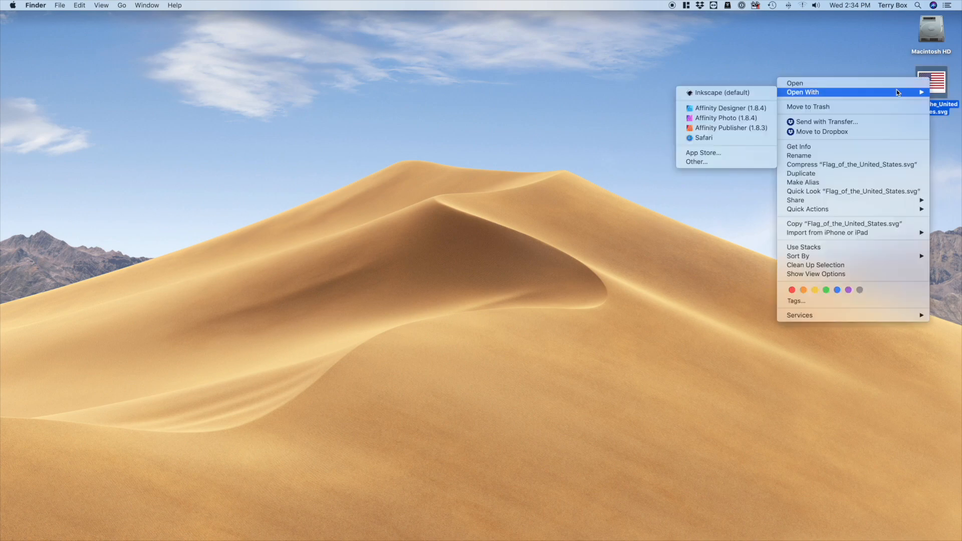
{"action": "left_click", "coordinate": [723, 109]}
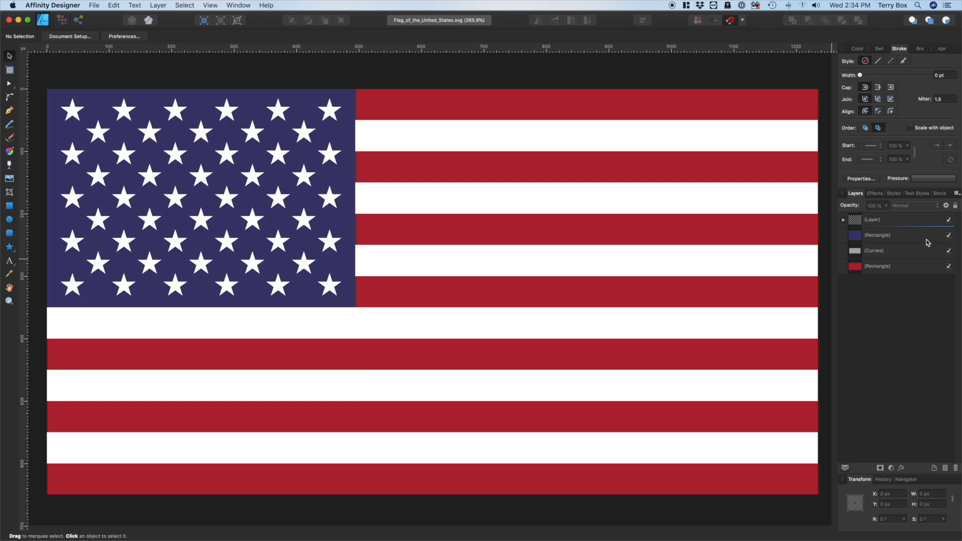
Check what the stars layer, blue rectangle and stripe curves contain by hiding and reshowing each one
{"action": "left_click", "coordinate": [948, 221]}
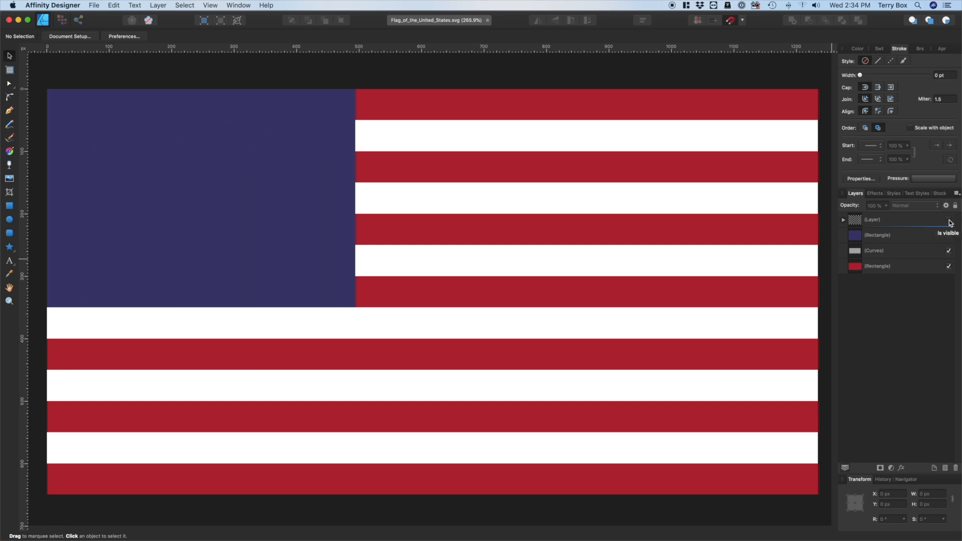
{"action": "left_click", "coordinate": [948, 220]}
{"action": "left_click", "coordinate": [948, 235]}
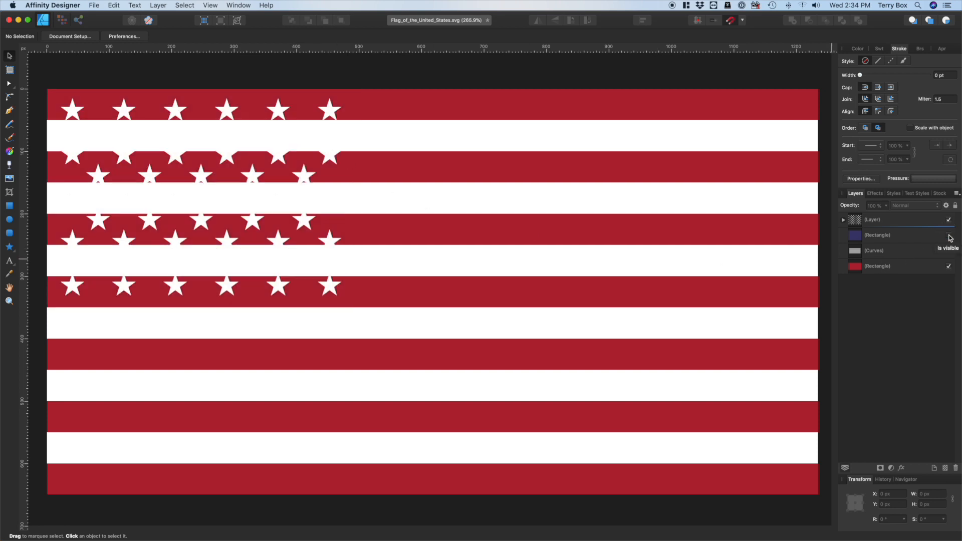
{"action": "left_click", "coordinate": [948, 236]}
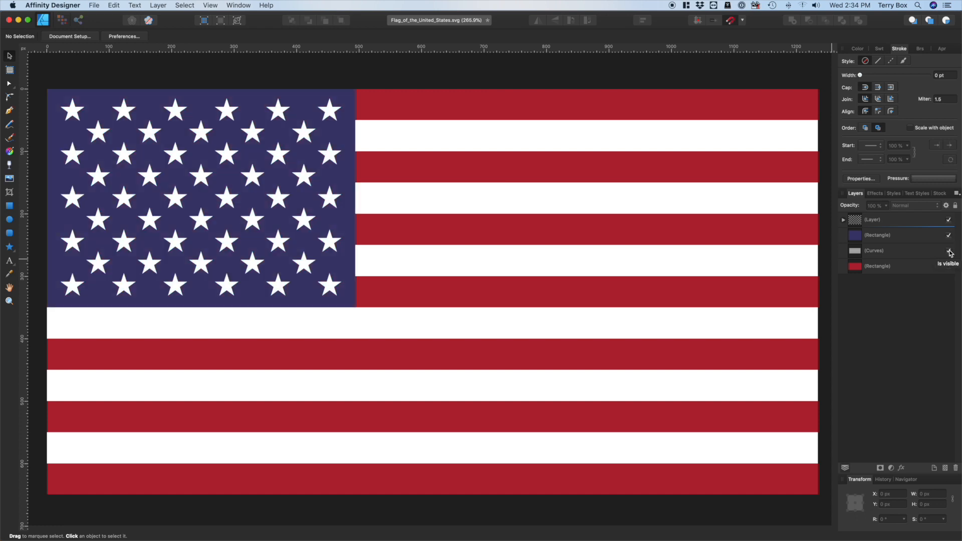
{"action": "left_click", "coordinate": [949, 251]}
{"action": "left_click", "coordinate": [949, 251]}
Expand the stroke of the white stripe curves into filled outlines
{"action": "left_click", "coordinate": [881, 252]}
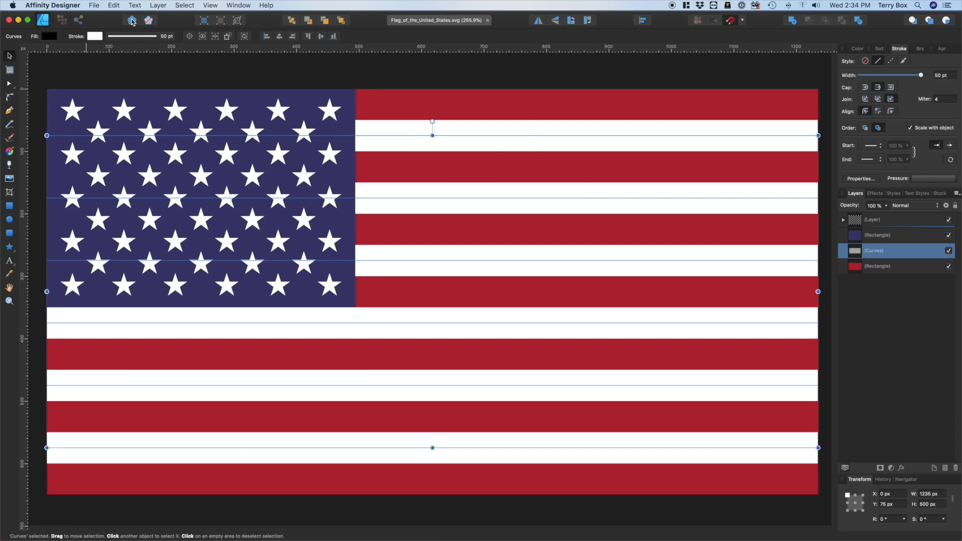
{"action": "left_click", "coordinate": [158, 5]}
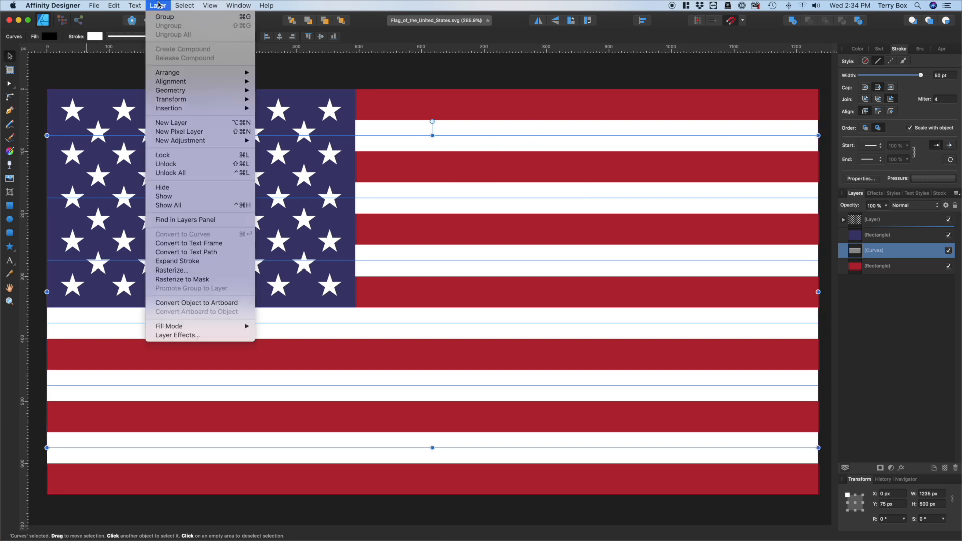
{"action": "left_click", "coordinate": [185, 262]}
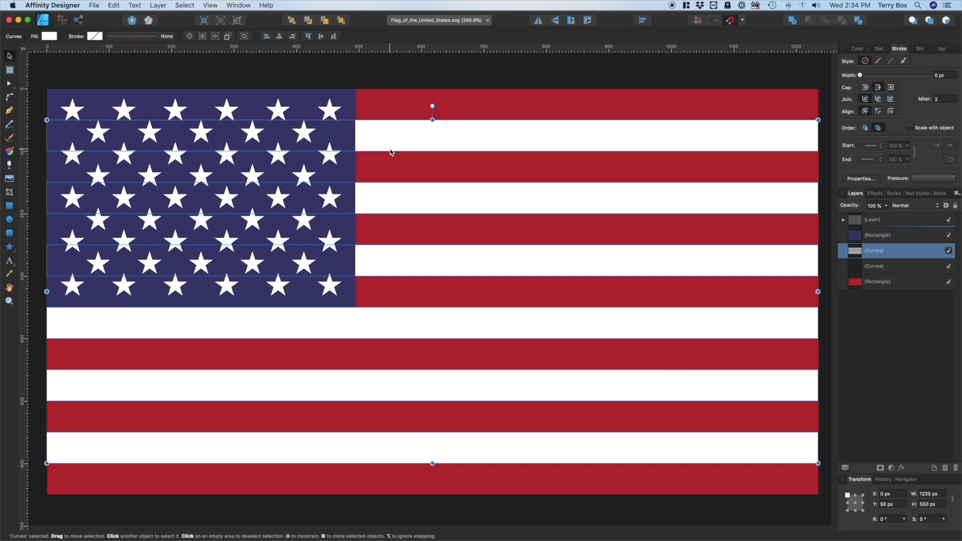
Export the whole document to the desktop as an SVG named "Flag_of_the_United_States Export" and minimize the window
{"action": "left_click", "coordinate": [95, 5]}
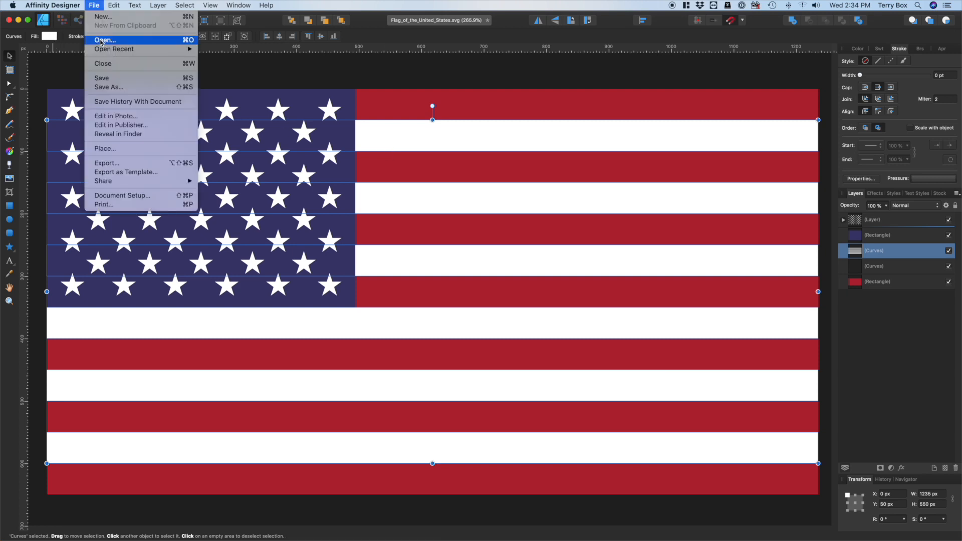
{"action": "left_click", "coordinate": [116, 161]}
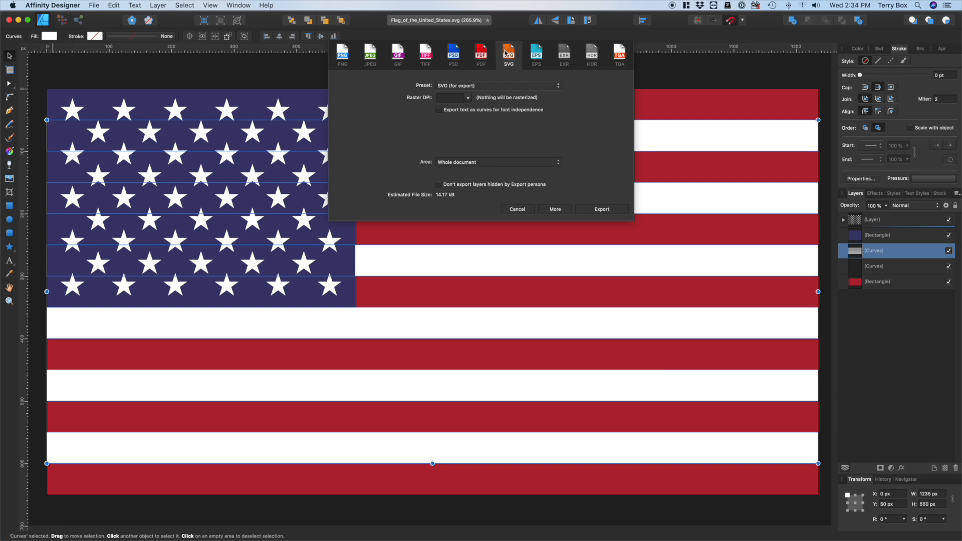
{"action": "left_click", "coordinate": [611, 210]}
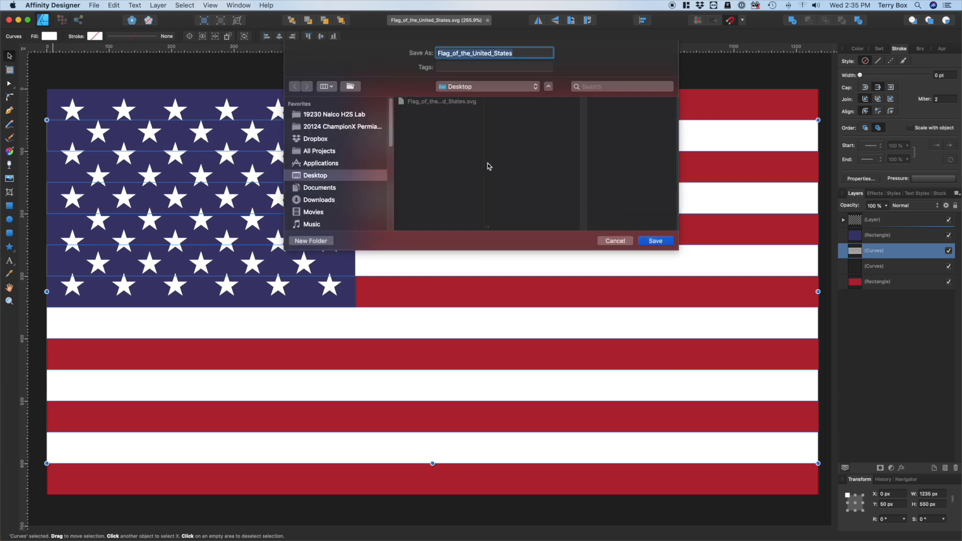
{"action": "left_click", "coordinate": [419, 105]}
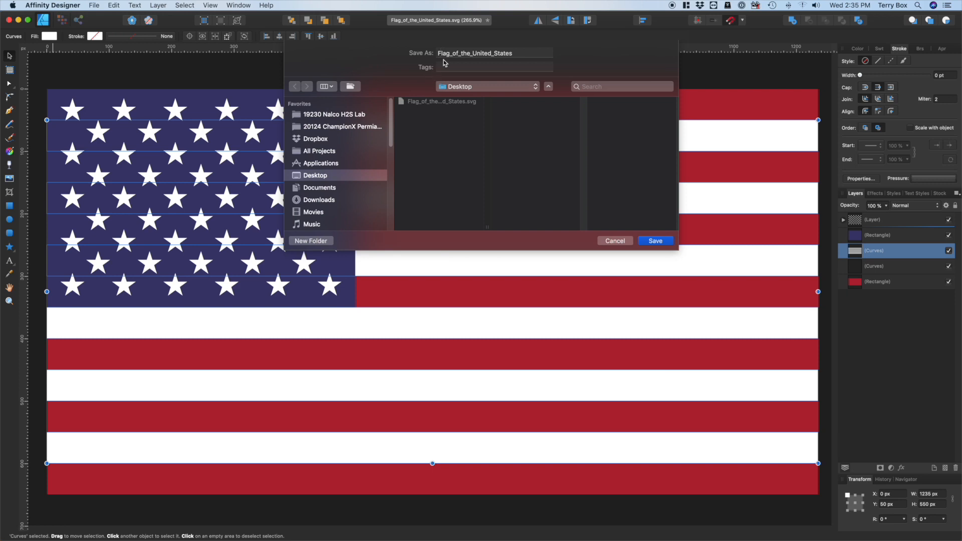
{"action": "left_click", "coordinate": [520, 53]}
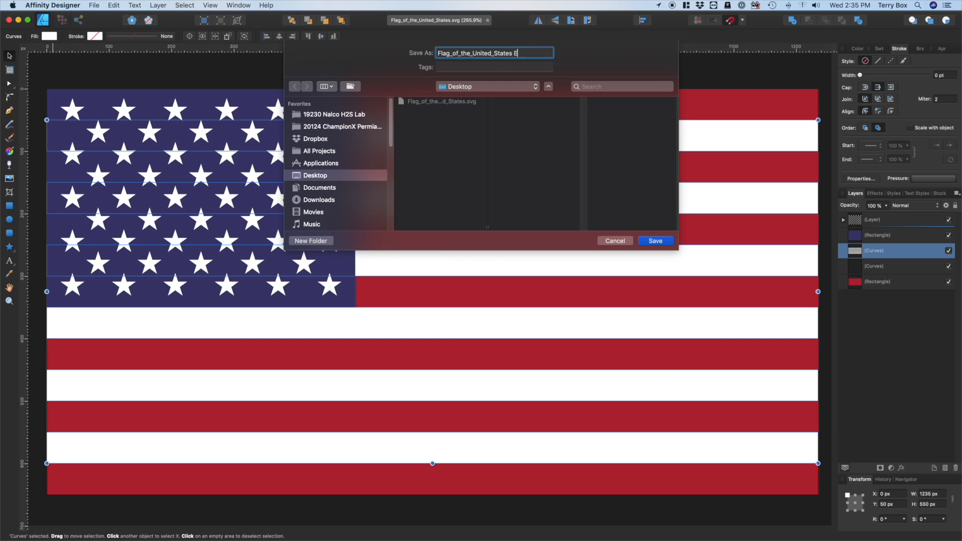
{"action": "key", "text": "Return"}
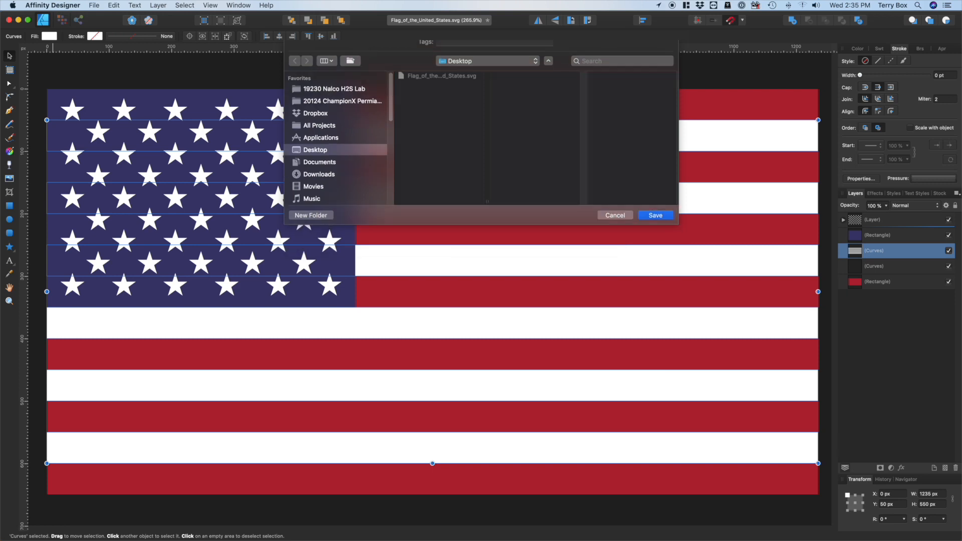
{"action": "left_click", "coordinate": [18, 20]}
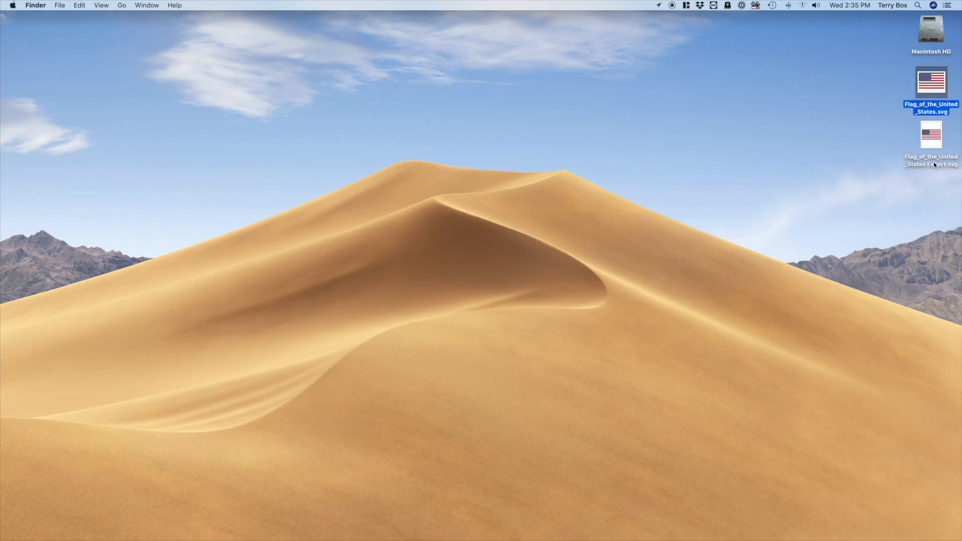
Switch to Carbide Create and set the job's material to Softwood
{"action": "key", "text": "super+Tab"}
{"action": "key", "text": "super+Tab"}
{"action": "key", "text": "super+Tab"}
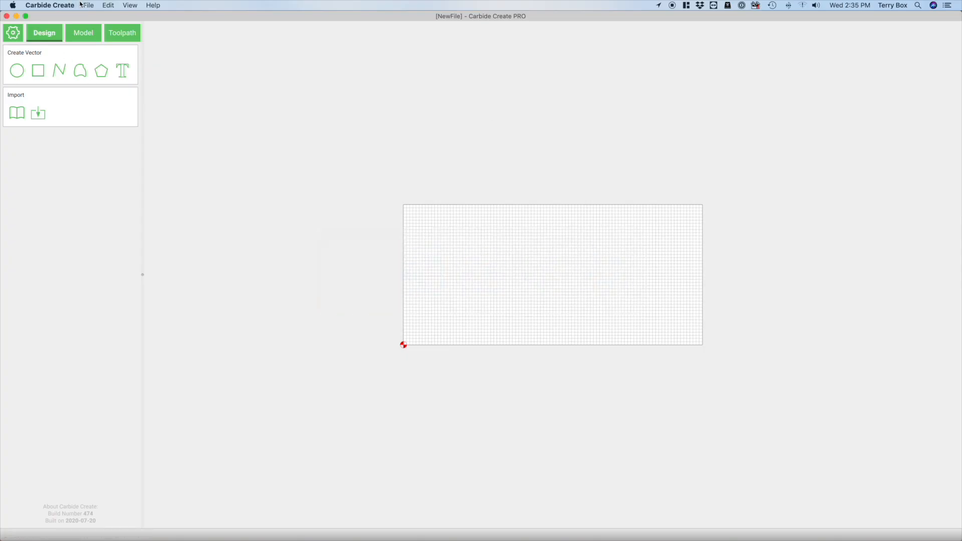
{"action": "left_click", "coordinate": [9, 36]}
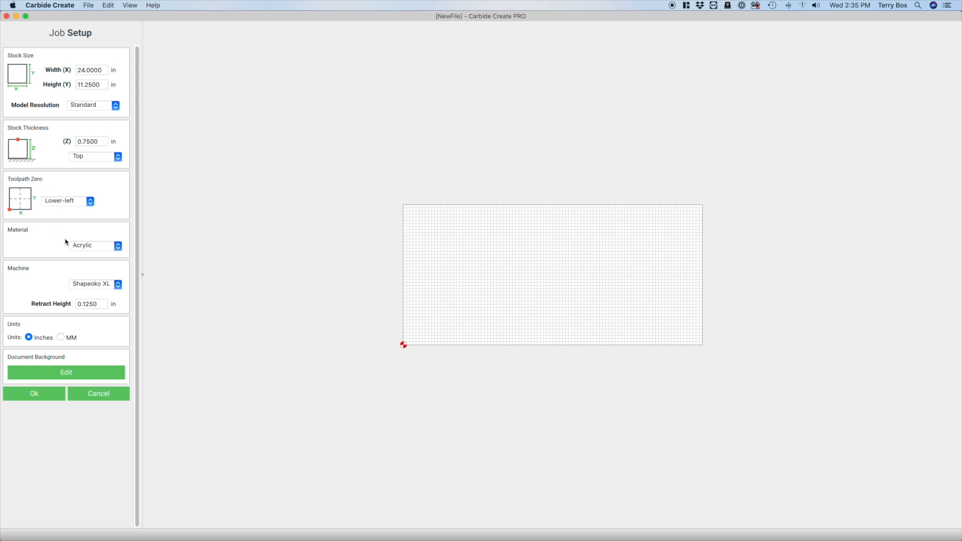
{"action": "left_click", "coordinate": [102, 245]}
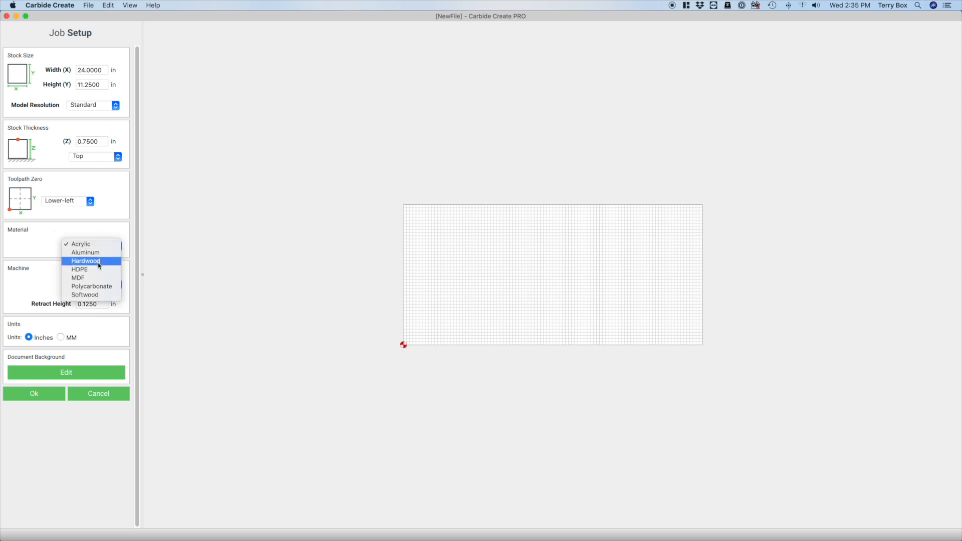
{"action": "left_click", "coordinate": [96, 294]}
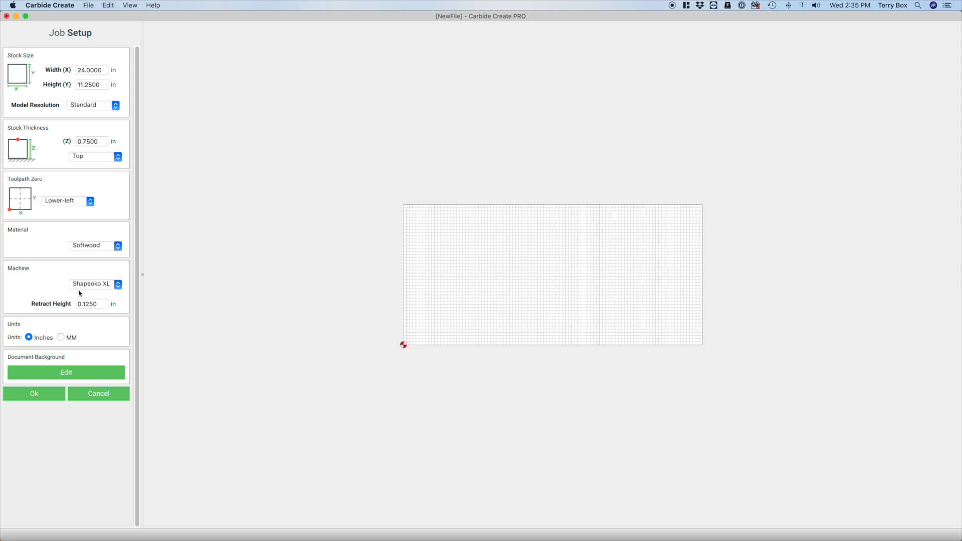
{"action": "left_click", "coordinate": [34, 396]}
Import Flag_of_the_United_States Export.svg from the desktop into the design
{"action": "left_click", "coordinate": [130, 6]}
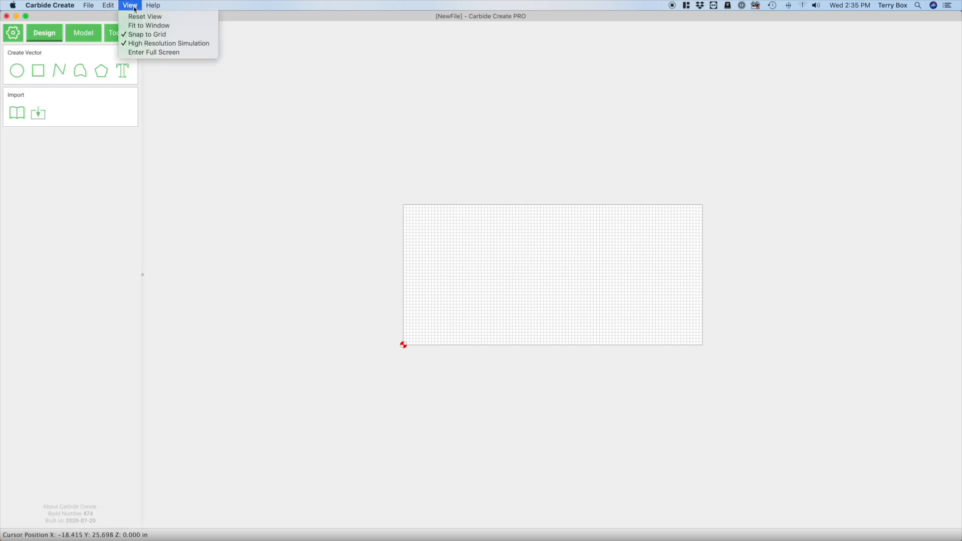
{"action": "left_click", "coordinate": [139, 19]}
{"action": "left_click", "coordinate": [38, 113]}
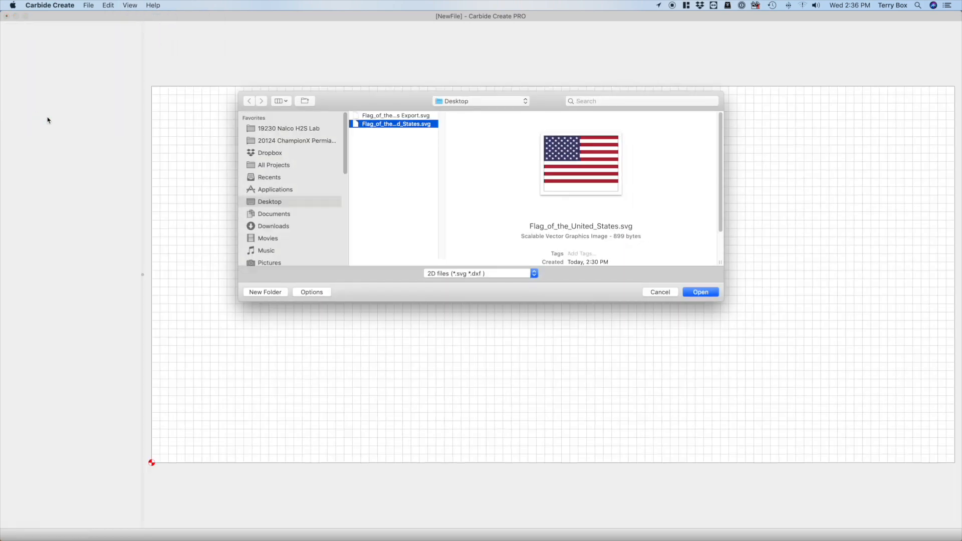
{"action": "left_click", "coordinate": [409, 119]}
{"action": "left_click", "coordinate": [696, 291]}
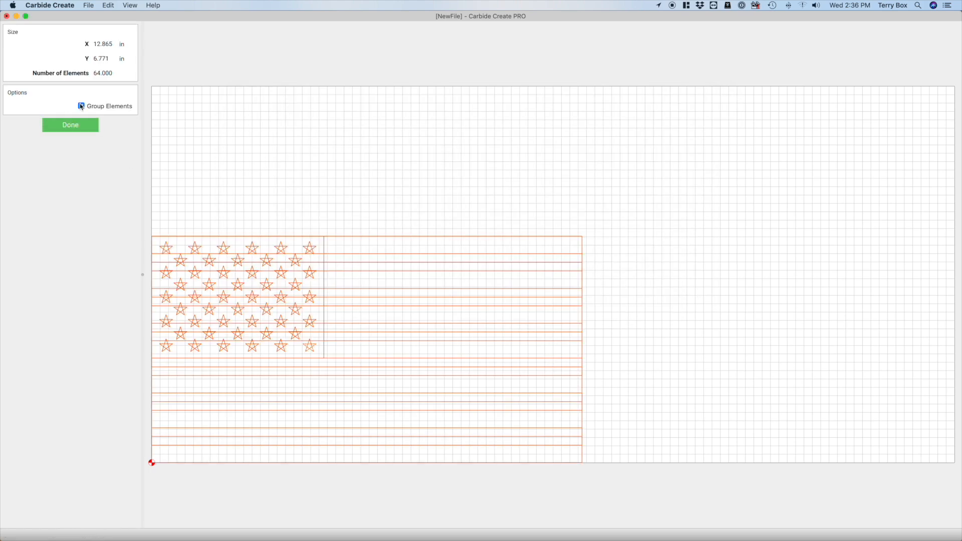
{"action": "left_click", "coordinate": [70, 125]}
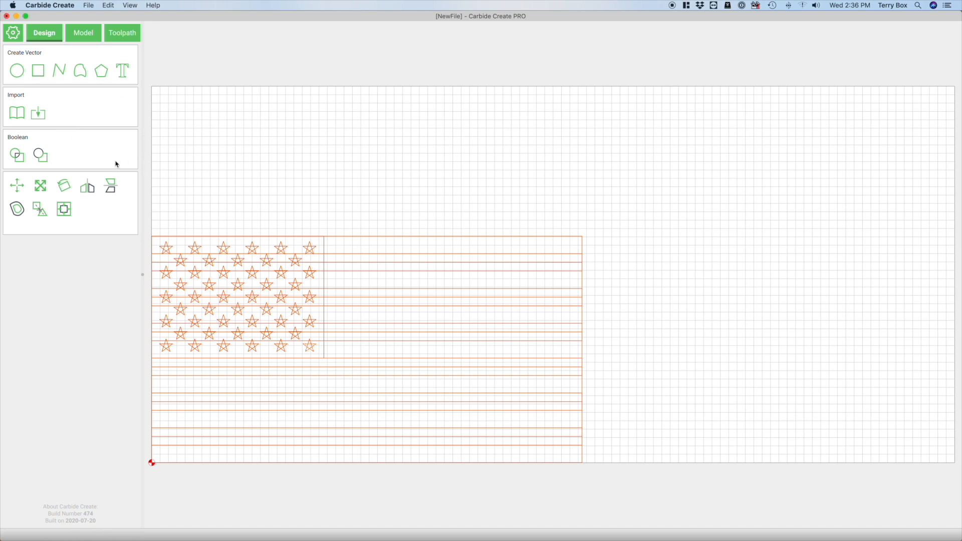
Scale the imported flag to a height of 11.25 in
{"action": "left_click", "coordinate": [42, 186]}
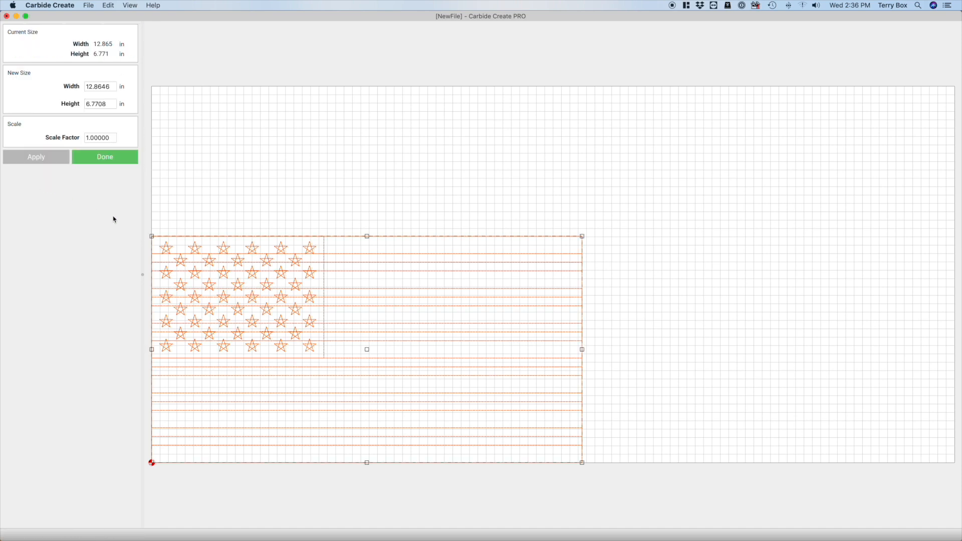
{"action": "double_click", "coordinate": [114, 104]}
{"action": "type", "text": "11.25"}
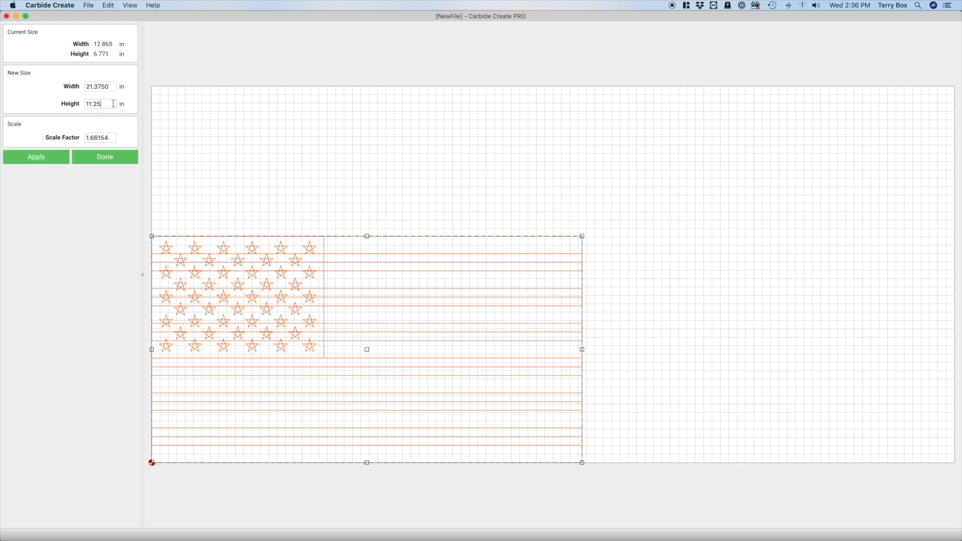
{"action": "key", "text": "Tab"}
{"action": "left_click", "coordinate": [33, 158]}
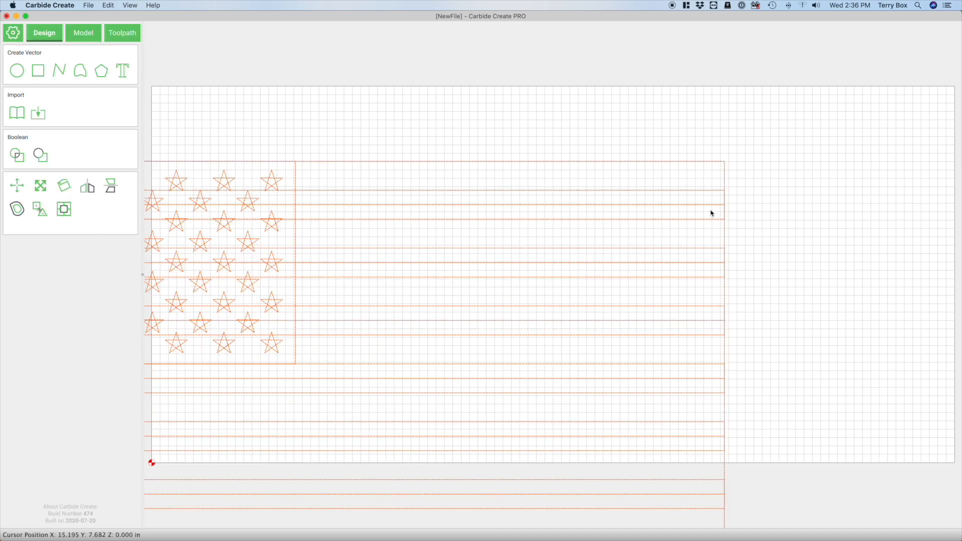
Move the flag so its lower-left corner sits on the stock's origin, and deselect it
{"action": "scroll", "coordinate": [812, 269], "scroll_direction": "down", "scroll_amount": 3}
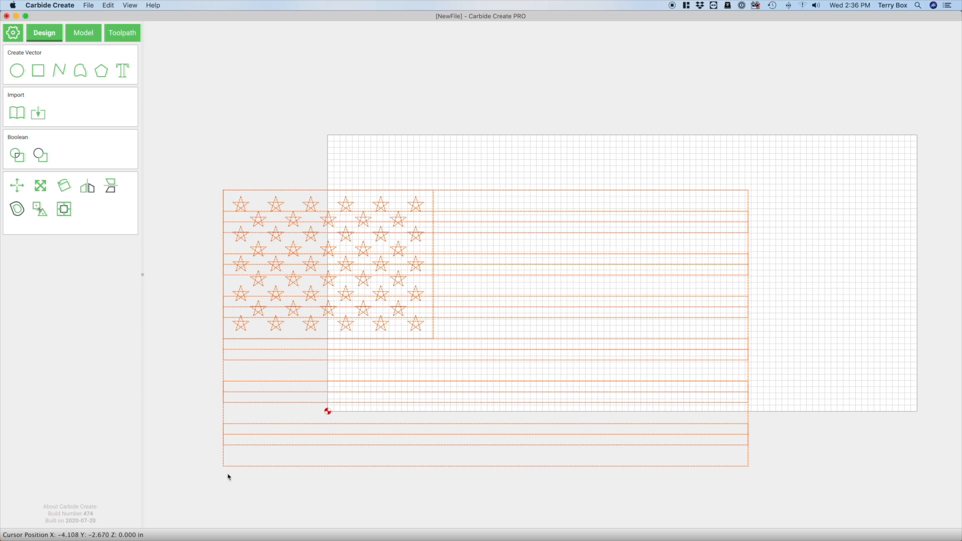
{"action": "left_click_drag", "start_coordinate": [224, 467], "coordinate": [329, 412]}
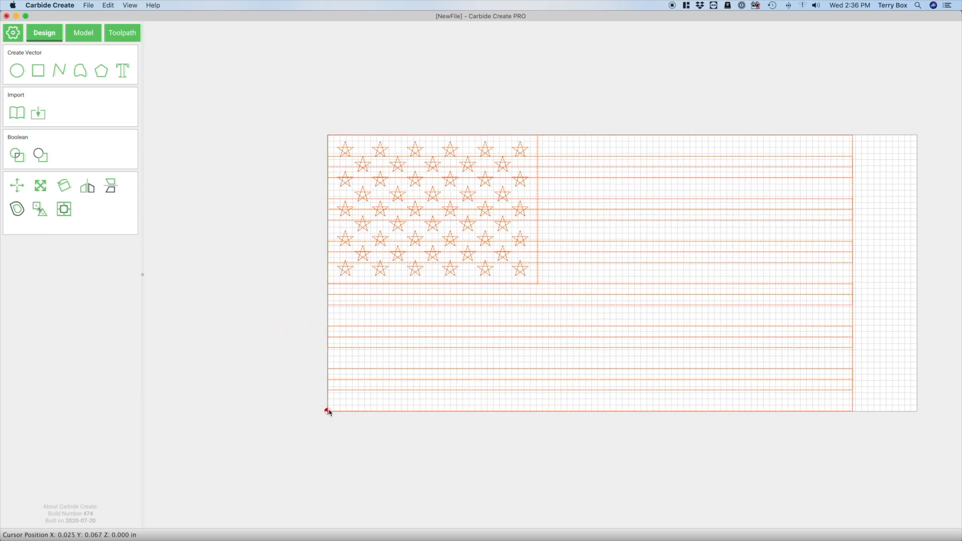
{"action": "left_click", "coordinate": [130, 5]}
{"action": "left_click", "coordinate": [145, 17]}
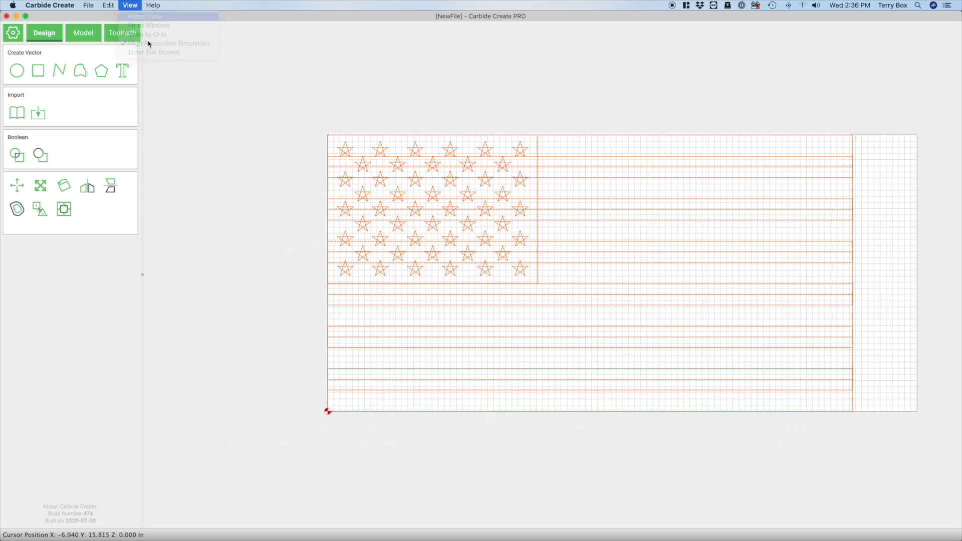
{"action": "left_click", "coordinate": [309, 60]}
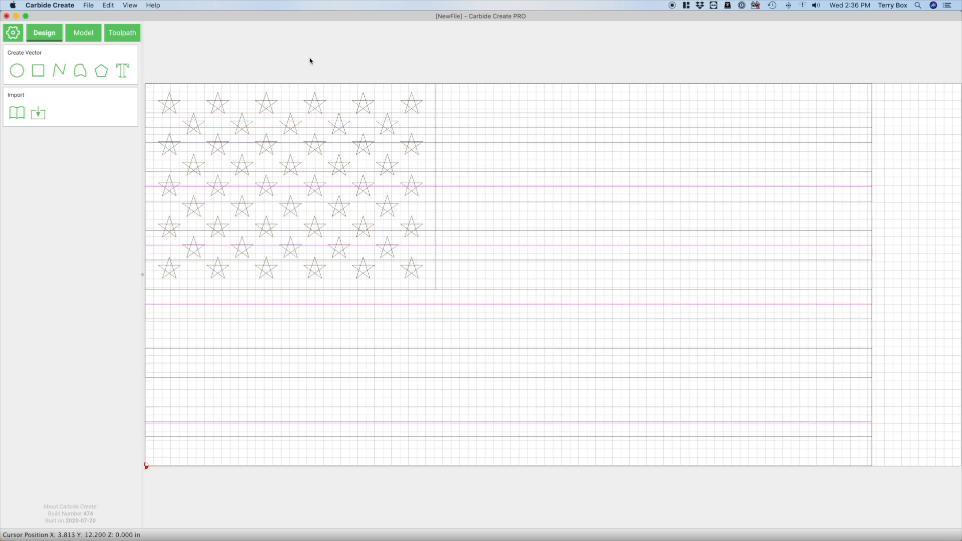
Check the flag's width with the Scale tool and set the job's stock width to 21.375 in
{"action": "left_click", "coordinate": [680, 88]}
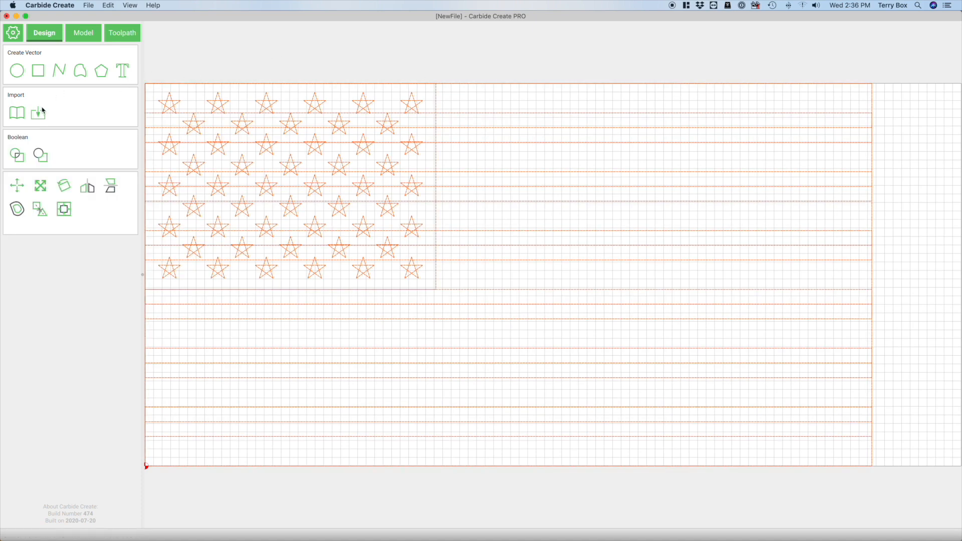
{"action": "left_click", "coordinate": [41, 186]}
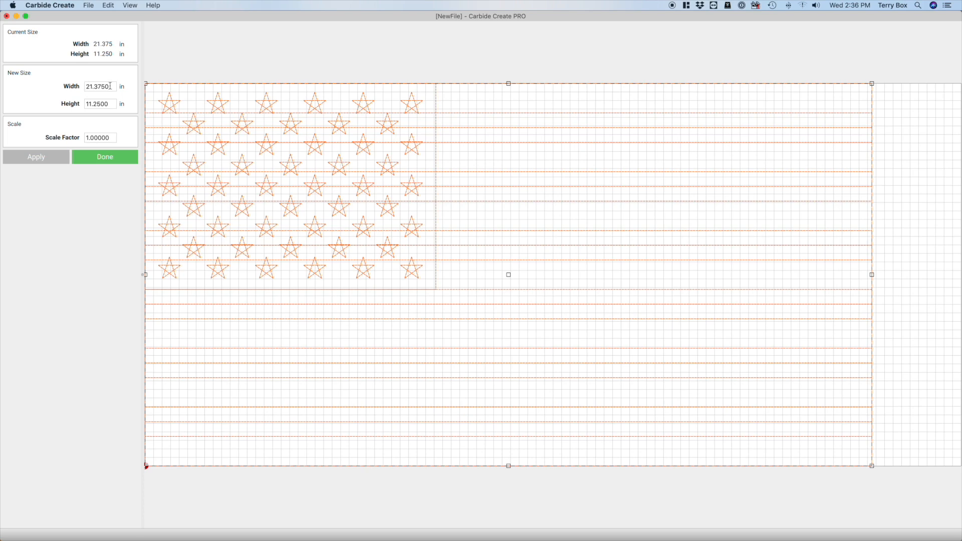
{"action": "left_click", "coordinate": [106, 159]}
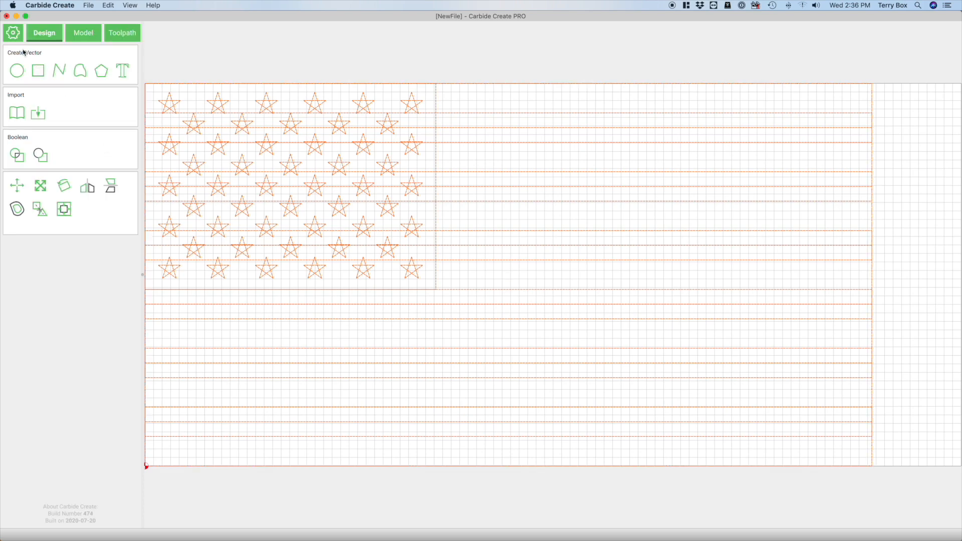
{"action": "left_click", "coordinate": [15, 34]}
{"action": "left_click_drag", "start_coordinate": [78, 69], "coordinate": [121, 73]}
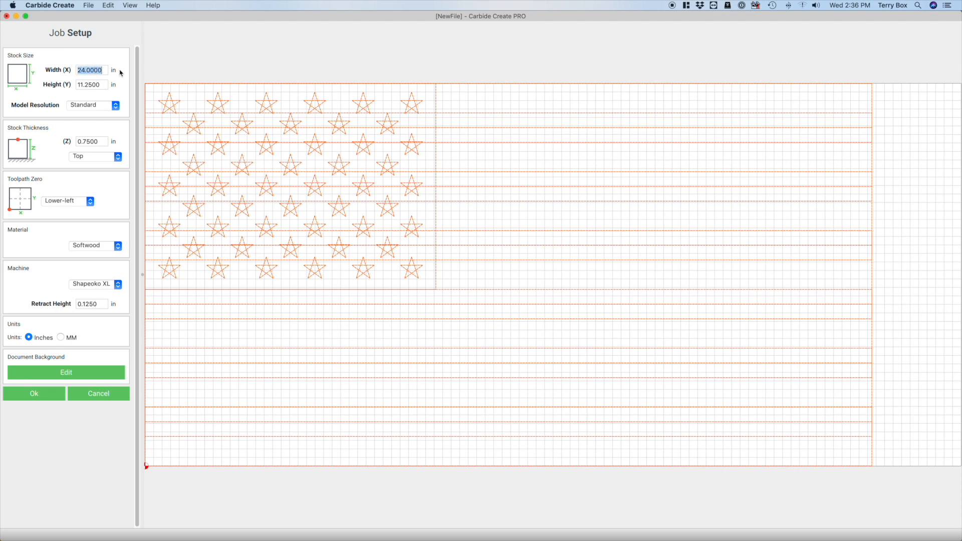
{"action": "type", "text": "21.375"}
{"action": "key", "text": "Tab"}
{"action": "left_click", "coordinate": [34, 393]}
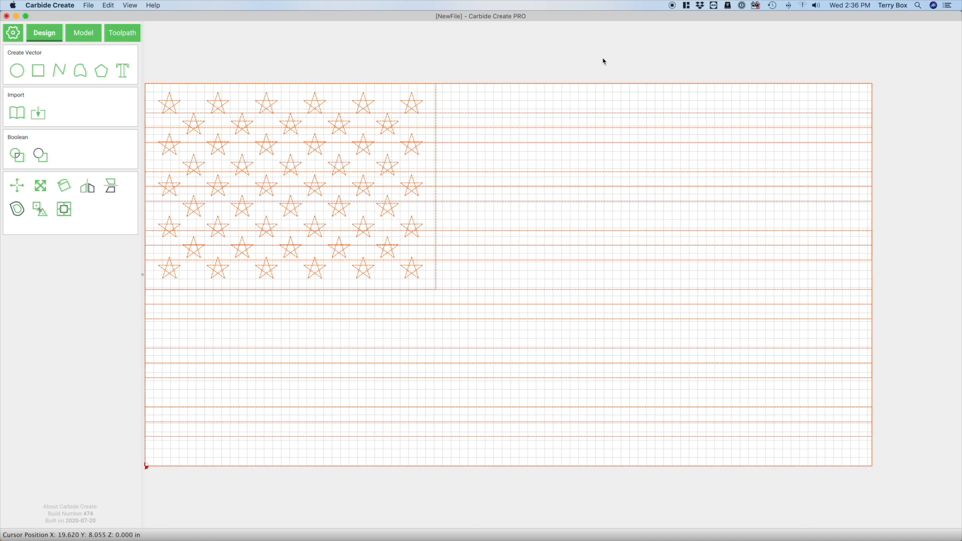
{"action": "left_click", "coordinate": [385, 60]}
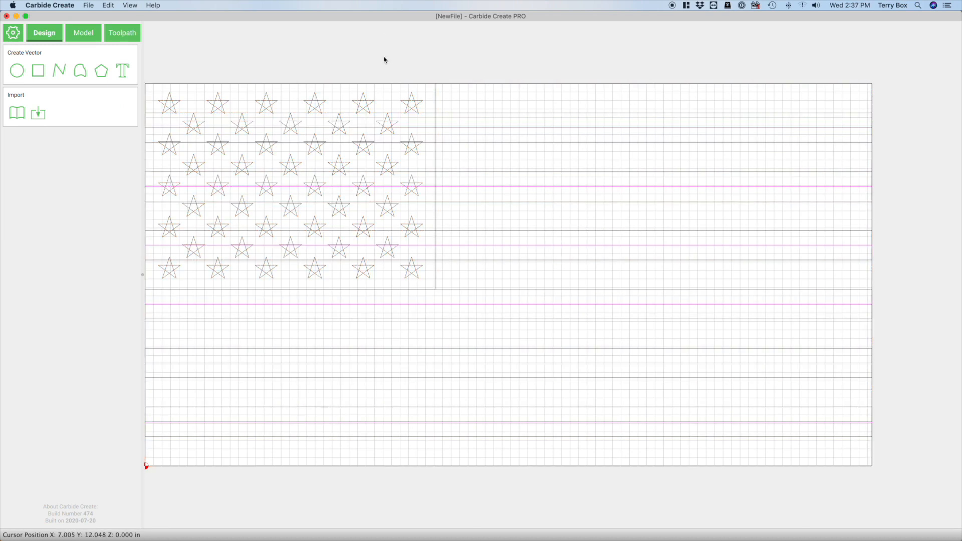
Delete the six extra horizontal lines running through the middle of the stripes
{"action": "key", "text": "super+a"}
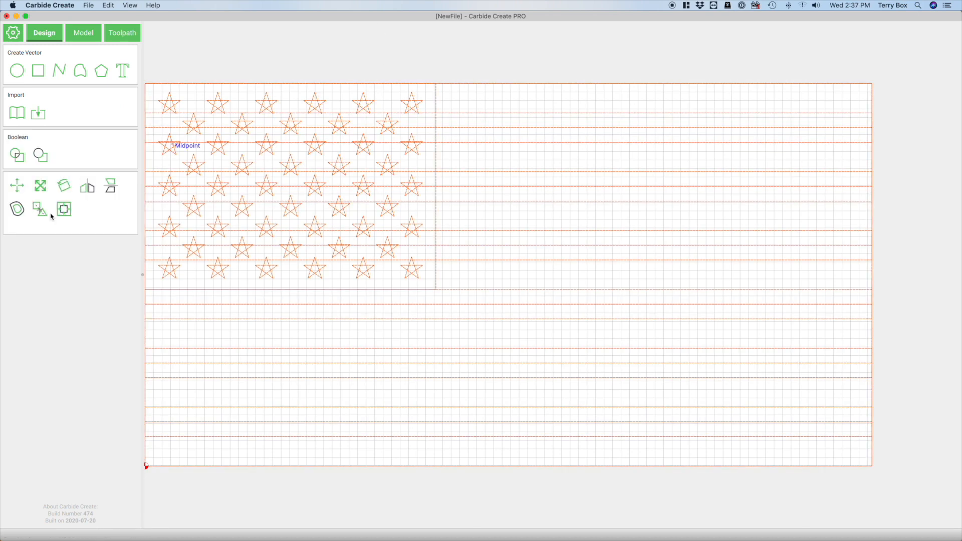
{"action": "left_click", "coordinate": [277, 61]}
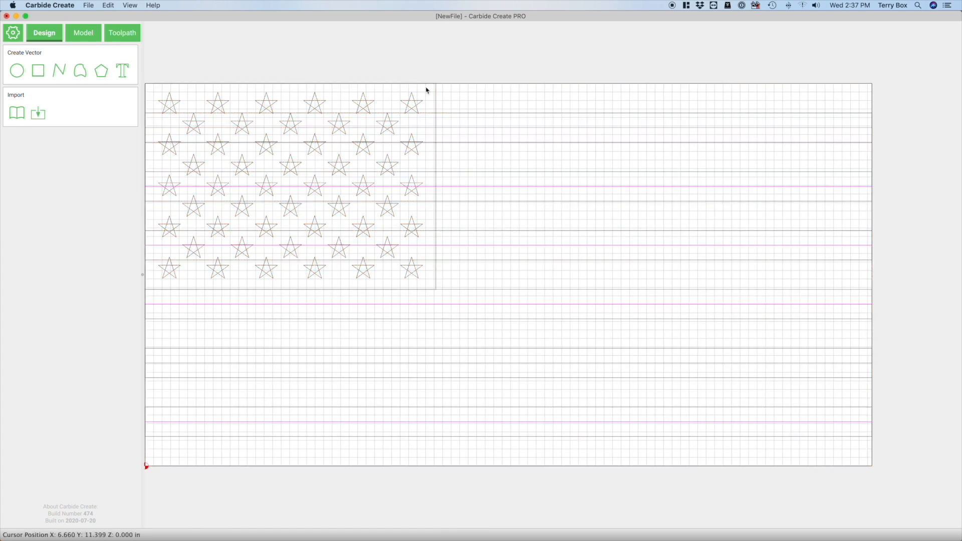
{"action": "left_click", "coordinate": [554, 131]}
{"action": "left_click", "coordinate": [553, 131]}
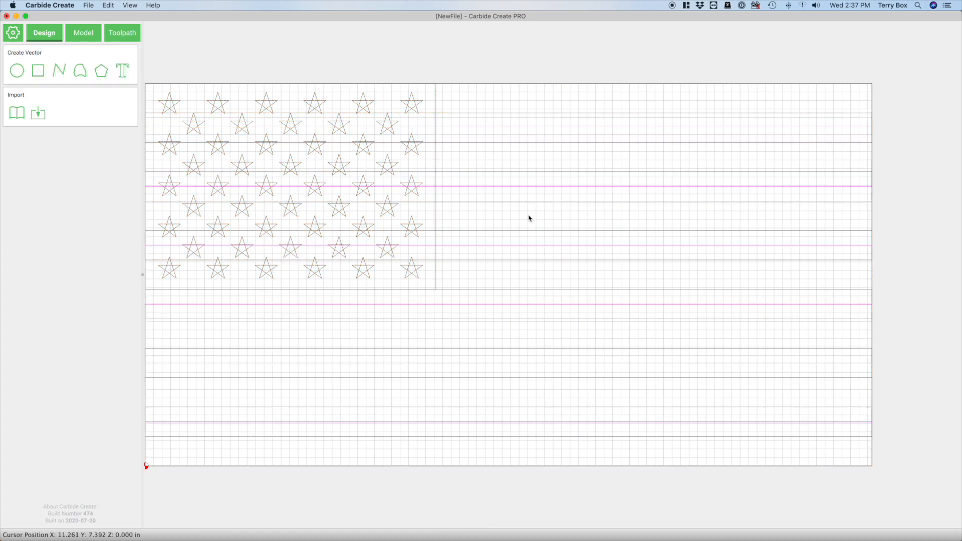
{"action": "left_click", "coordinate": [541, 188]}
{"action": "left_click", "coordinate": [541, 253]}
{"action": "left_click", "coordinate": [541, 249]}
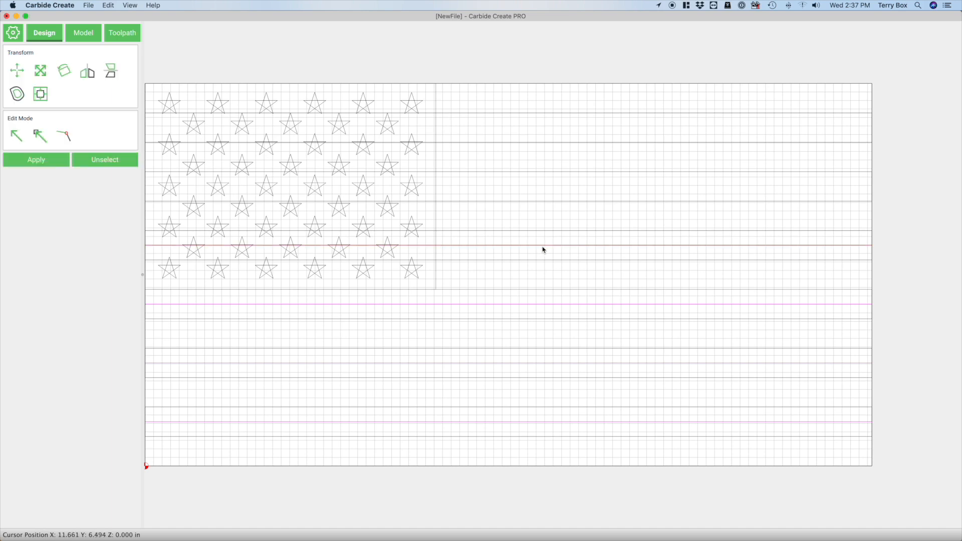
{"action": "left_click", "coordinate": [543, 285]}
{"action": "left_click", "coordinate": [545, 304]}
{"action": "left_click", "coordinate": [548, 340]}
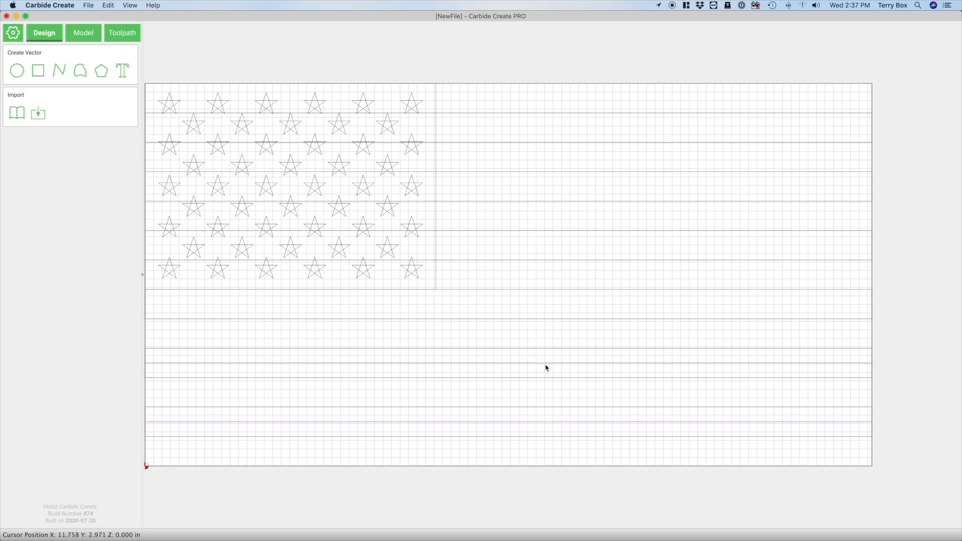
{"action": "left_click", "coordinate": [546, 364]}
{"action": "left_click", "coordinate": [548, 373]}
{"action": "left_click", "coordinate": [553, 424]}
{"action": "left_click", "coordinate": [553, 425]}
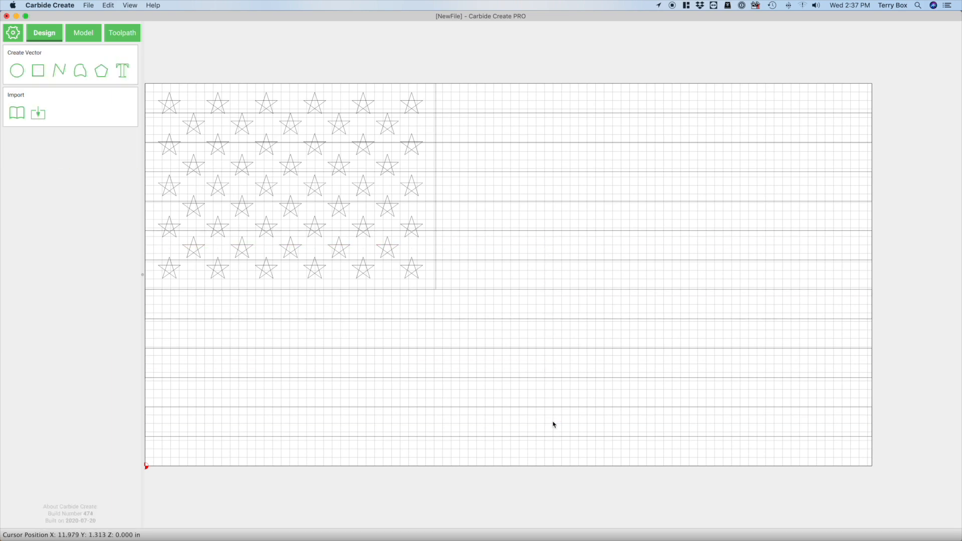
Duplicate the star field's rectangle and snap the copy exactly onto the original
{"action": "left_click", "coordinate": [475, 116]}
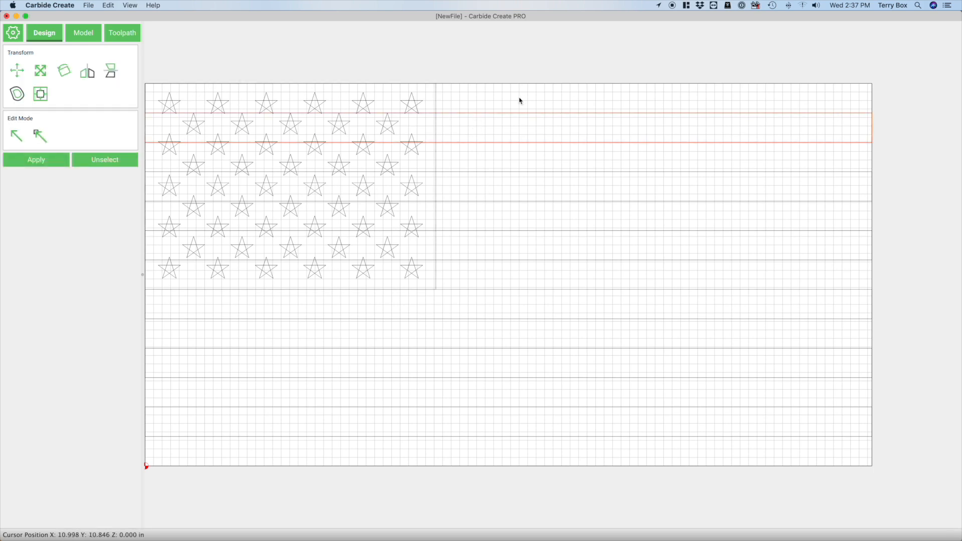
{"action": "left_click", "coordinate": [518, 173], "text": "shift"}
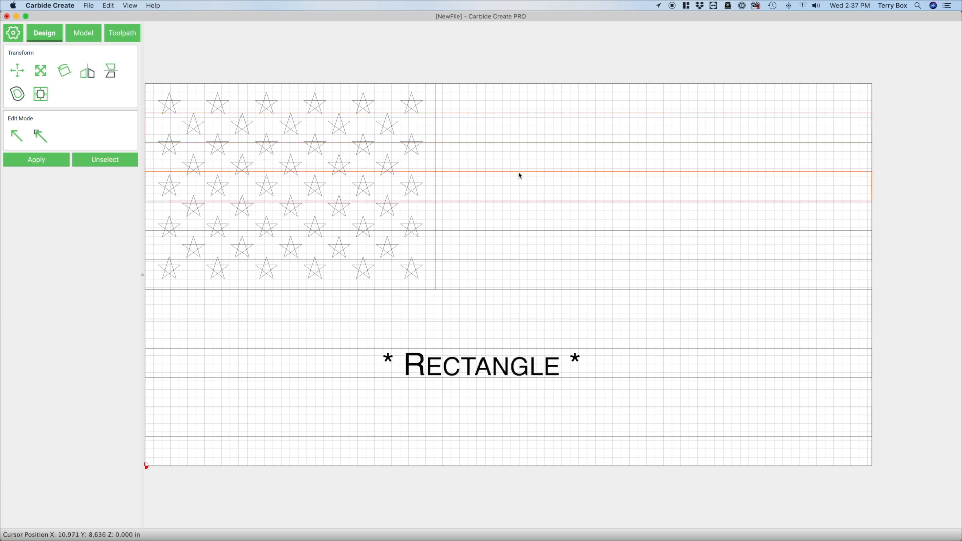
{"action": "left_click", "coordinate": [514, 232], "text": "shift"}
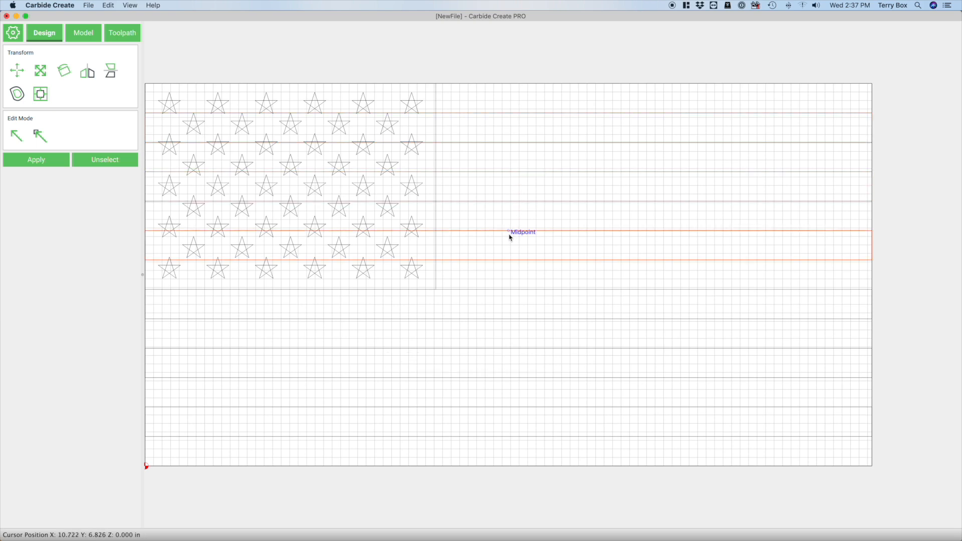
{"action": "left_click", "coordinate": [436, 132], "text": "shift"}
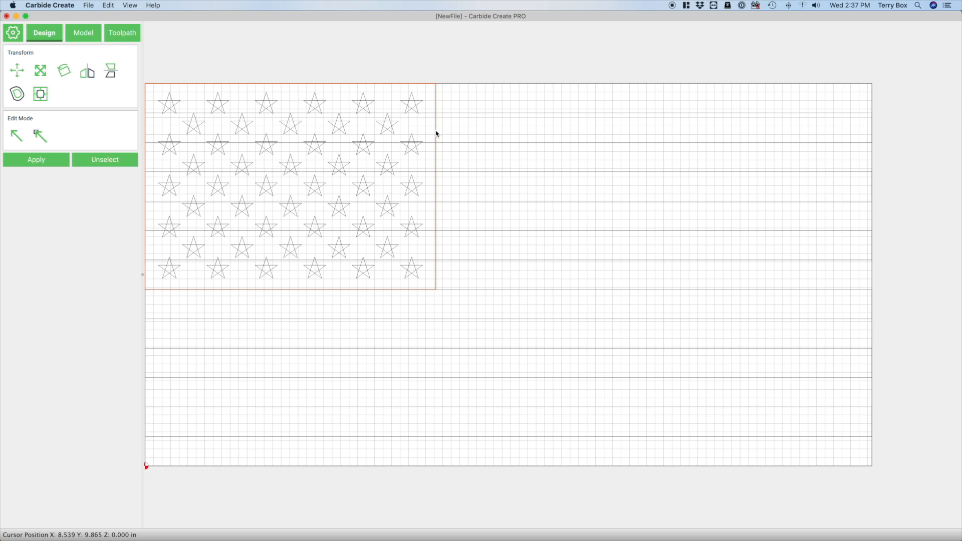
{"action": "key", "text": "super+d"}
{"action": "left_click_drag", "start_coordinate": [443, 78], "coordinate": [437, 89]}
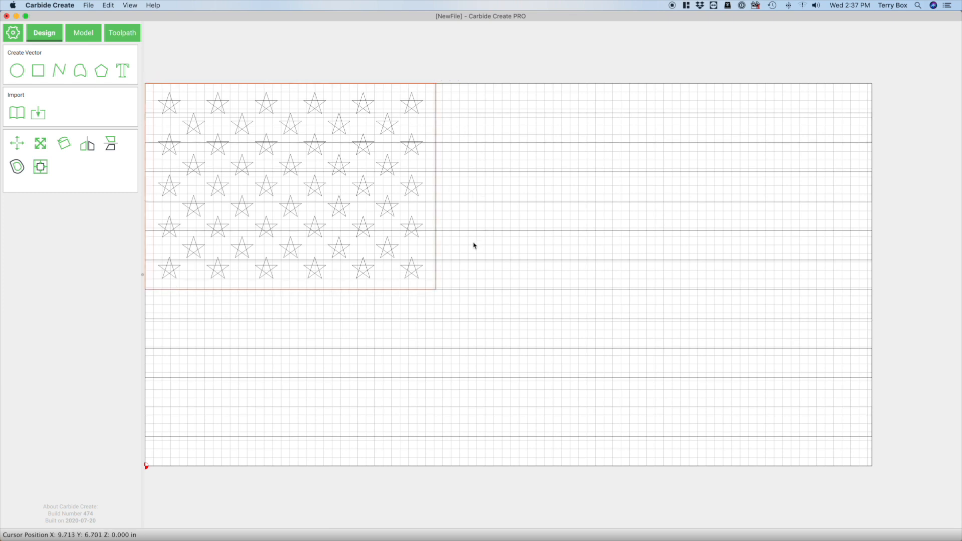
Subtract the star field's rectangle from the two uppermost stripe rectangles so they end at its edge
{"action": "left_click", "coordinate": [469, 116]}
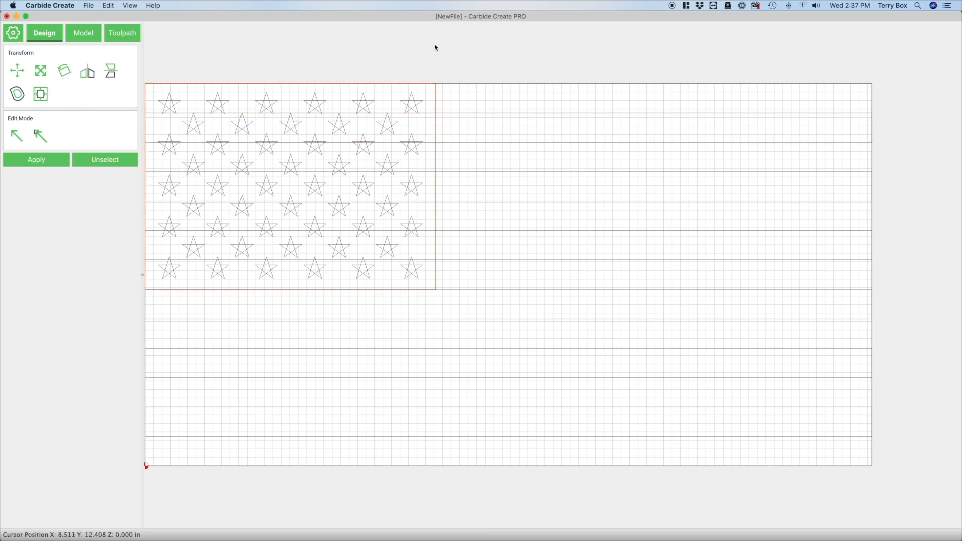
{"action": "left_click", "coordinate": [105, 159]}
{"action": "left_click", "coordinate": [453, 115]}
{"action": "left_click", "coordinate": [435, 103], "text": "shift"}
{"action": "left_click", "coordinate": [65, 161]}
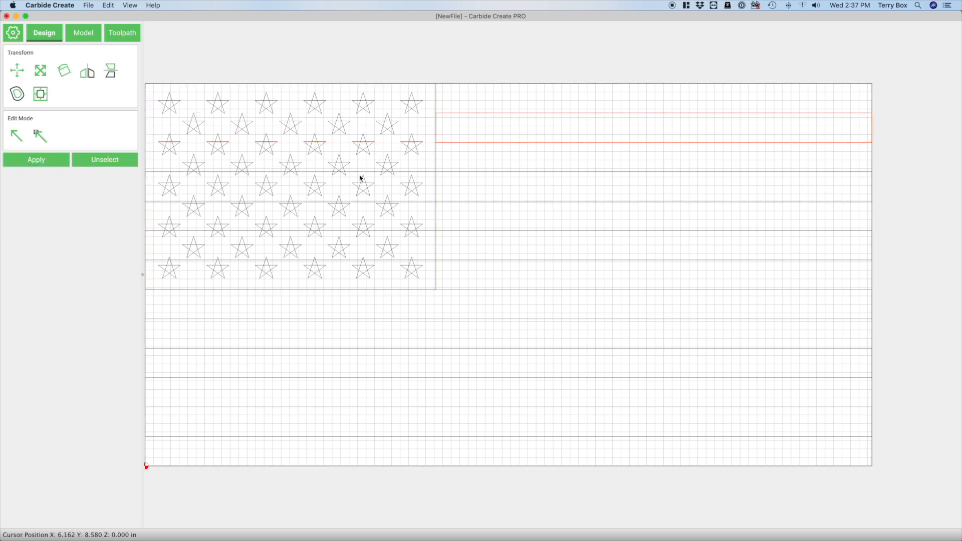
{"action": "left_click", "coordinate": [477, 183]}
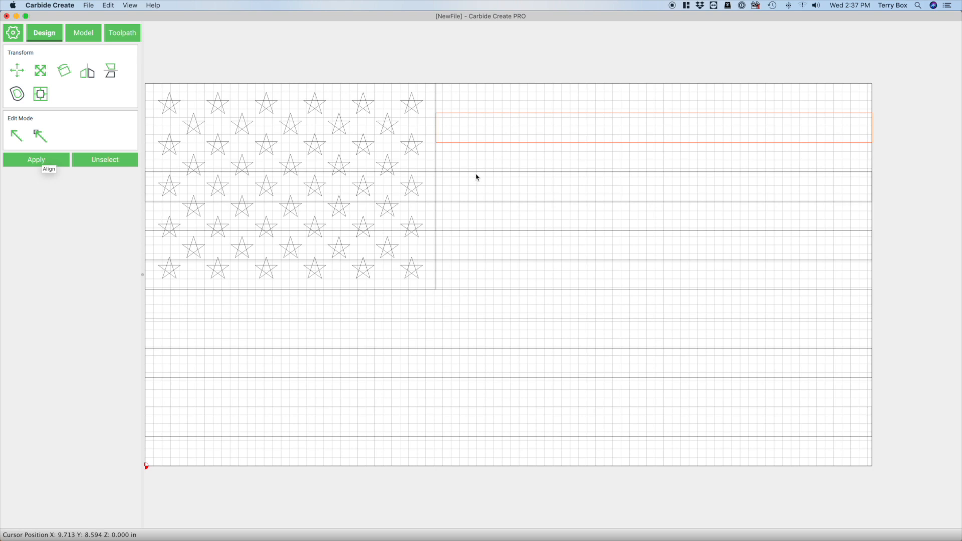
{"action": "left_click", "coordinate": [436, 188], "text": "shift"}
{"action": "left_click", "coordinate": [64, 155]}
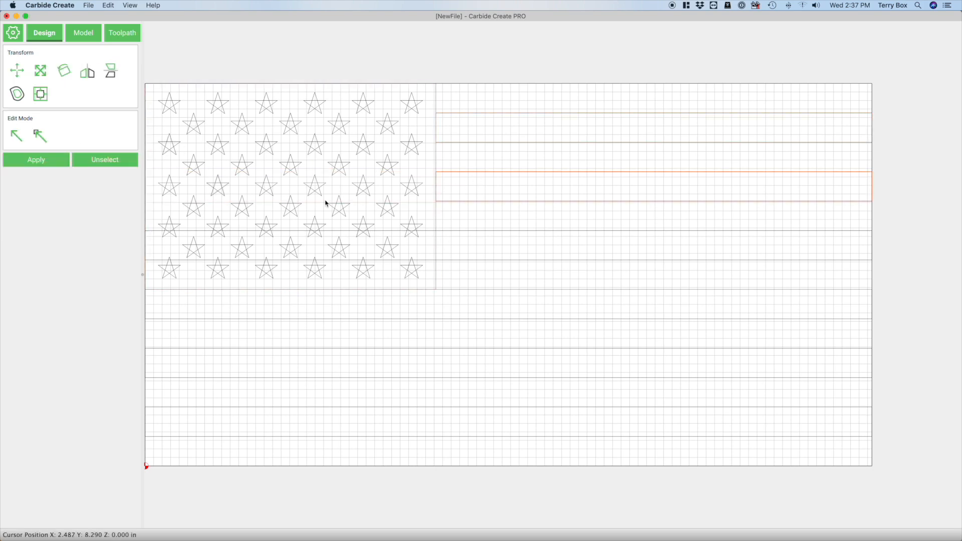
Try to subtract the star field's rectangle from the third stripe rectangle, and undo the subtraction
{"action": "left_click", "coordinate": [486, 244]}
{"action": "left_click", "coordinate": [483, 232]}
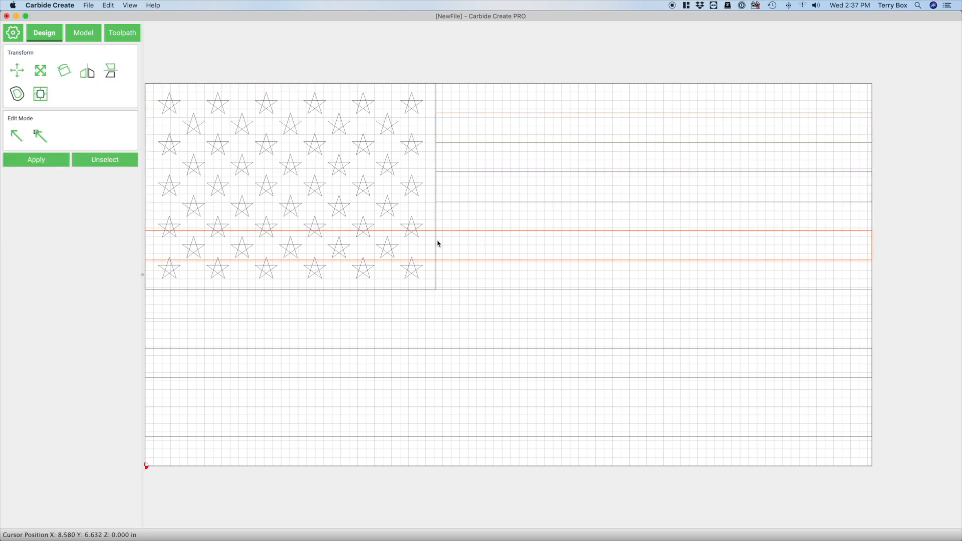
{"action": "left_click", "coordinate": [146, 189], "text": "shift"}
{"action": "left_click", "coordinate": [66, 161]}
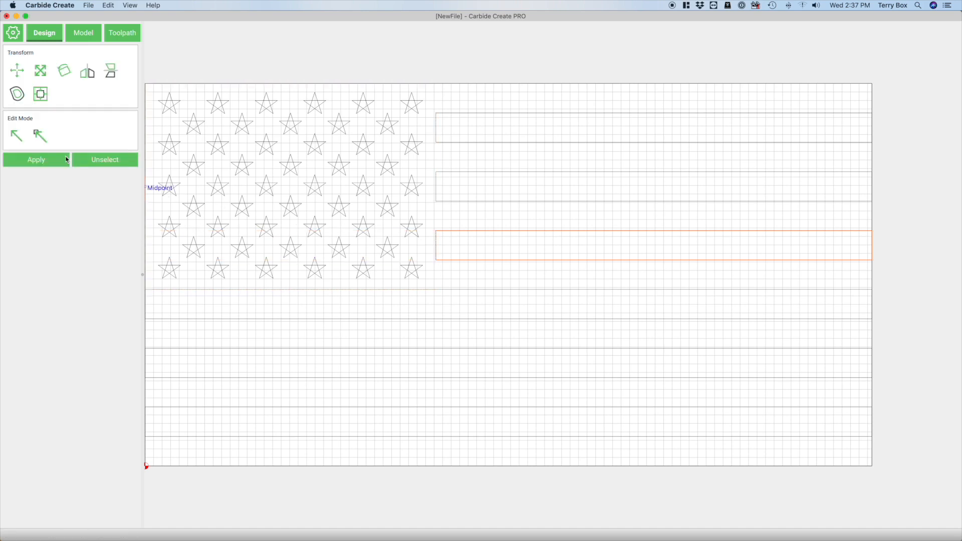
{"action": "left_click", "coordinate": [68, 160]}
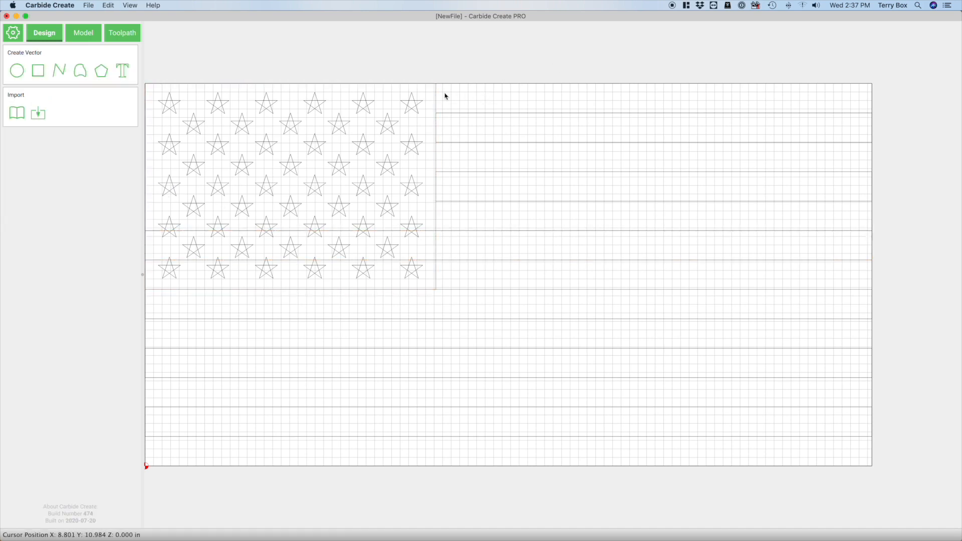
Make another duplicate of the star field's rectangle and align it on top of the original
{"action": "left_click", "coordinate": [436, 99]}
{"action": "key", "text": "super+d"}
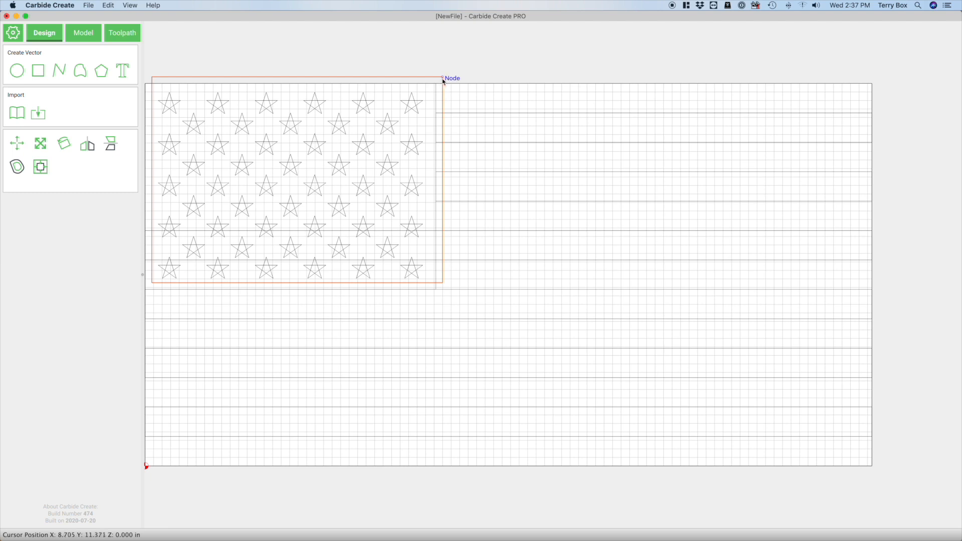
{"action": "left_click_drag", "start_coordinate": [444, 77], "coordinate": [437, 84]}
Subtract one star field rectangle from the third stripe rectangle, keeping the other copy
{"action": "left_click", "coordinate": [457, 260]}
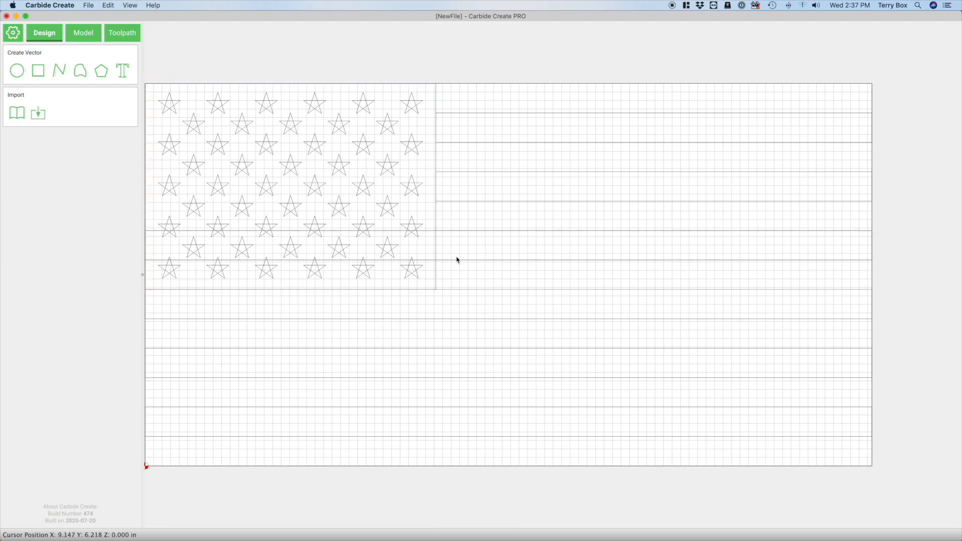
{"action": "left_click", "coordinate": [456, 232]}
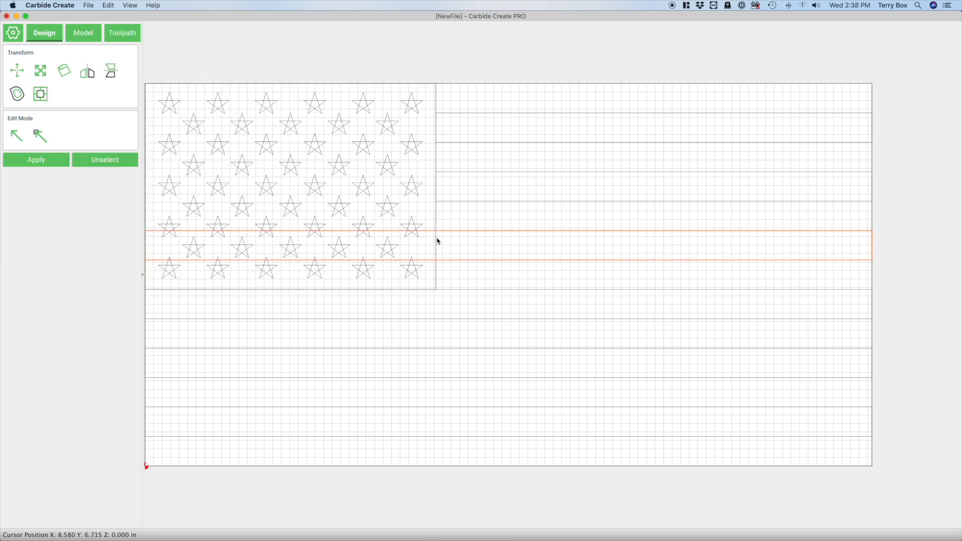
{"action": "left_click", "coordinate": [436, 239], "text": "shift"}
{"action": "left_click", "coordinate": [66, 150]}
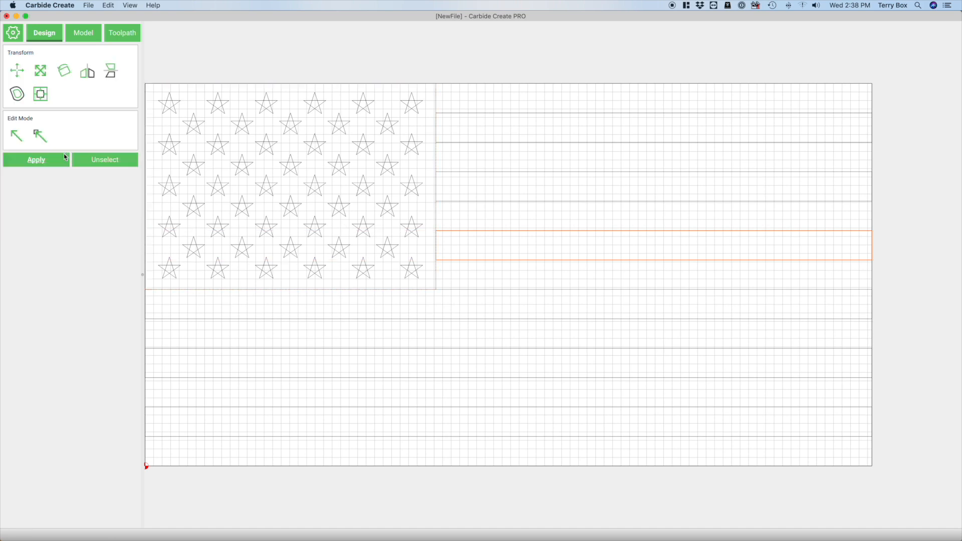
Select each stripe rectangle in turn to check its outline, and clear the selection
{"action": "left_click", "coordinate": [455, 50]}
{"action": "left_click", "coordinate": [489, 114]}
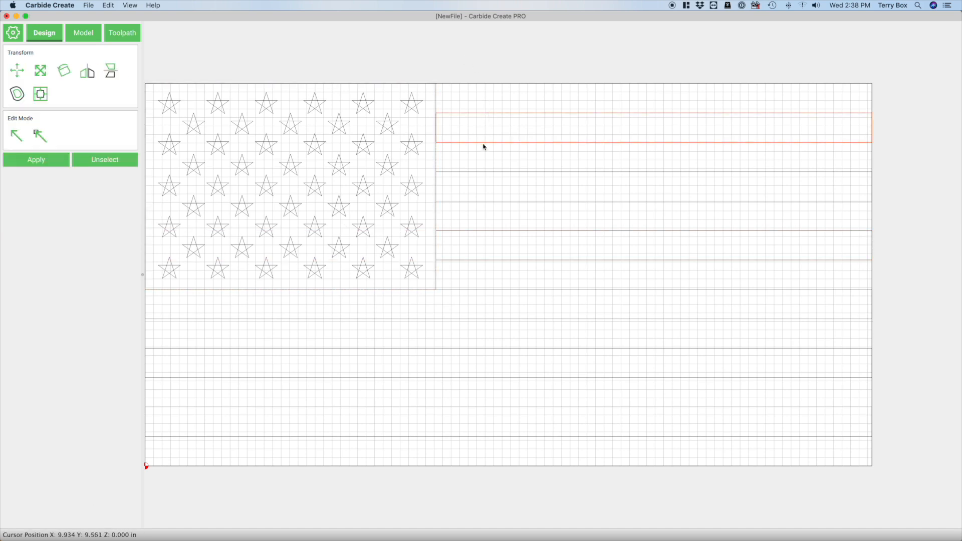
{"action": "left_click", "coordinate": [478, 173]}
{"action": "left_click", "coordinate": [471, 233]}
{"action": "left_click", "coordinate": [473, 290]}
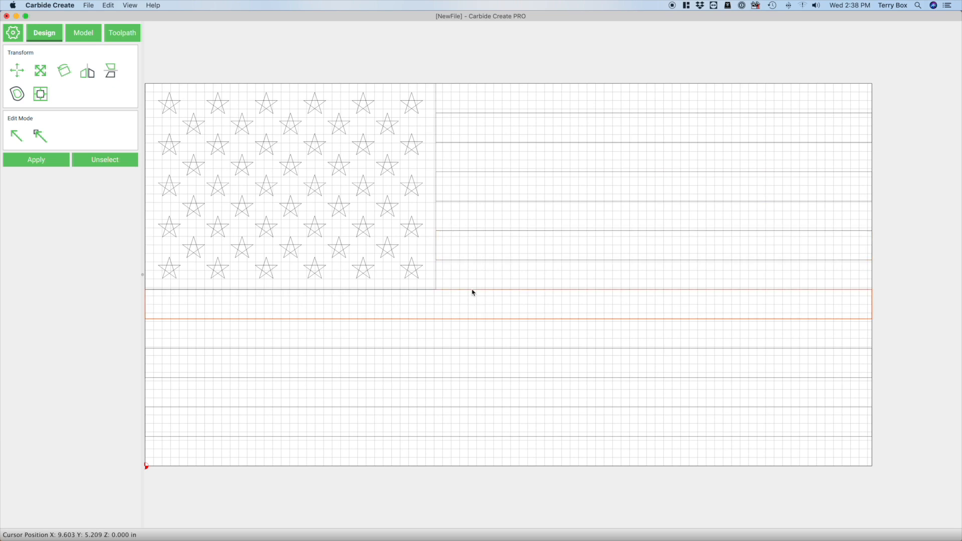
{"action": "left_click", "coordinate": [471, 350]}
{"action": "left_click", "coordinate": [478, 406]}
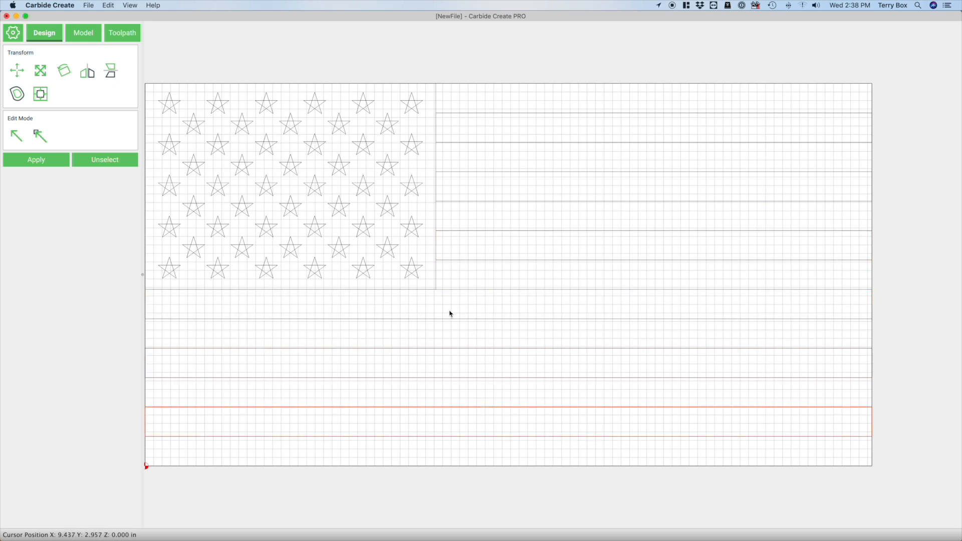
{"action": "left_click", "coordinate": [464, 62]}
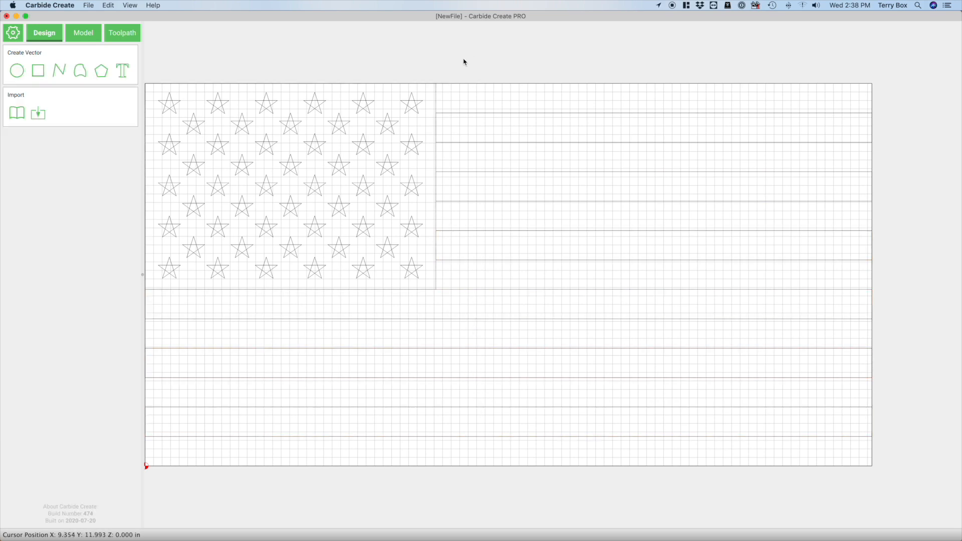
Draw a rectangle about 21.75 by 13 in around the flag, with one corner at the stock's lower-right corner
{"action": "left_click", "coordinate": [42, 74]}
{"action": "left_click", "coordinate": [502, 245]}
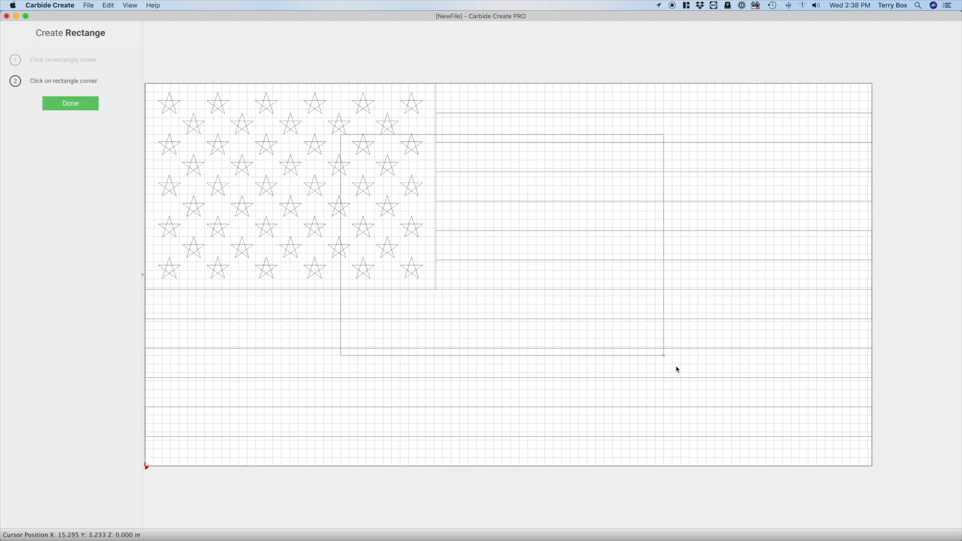
{"action": "left_click", "coordinate": [872, 465]}
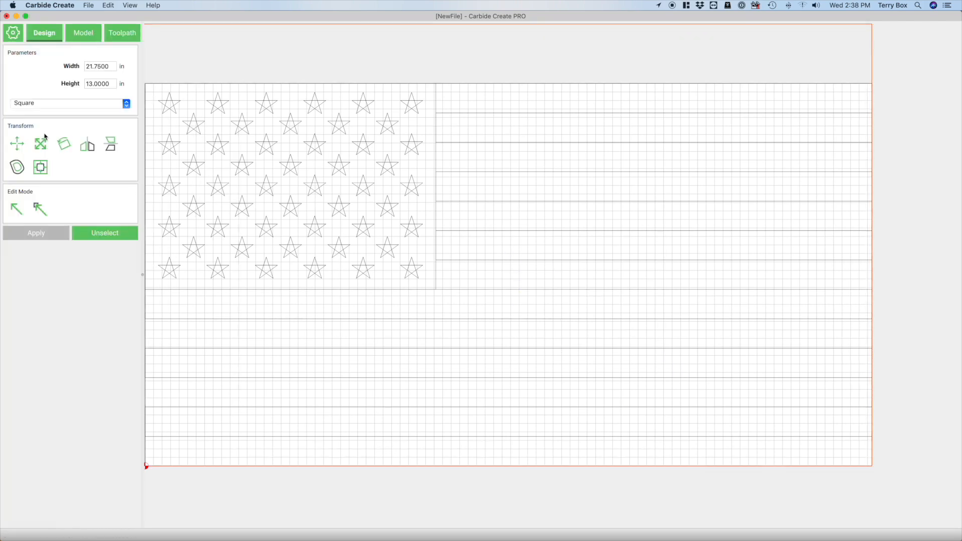
Set the new rectangle's width to 21.375 in and height to 11.25 in
{"action": "scroll", "coordinate": [551, 281], "scroll_direction": "down", "scroll_amount": 1}
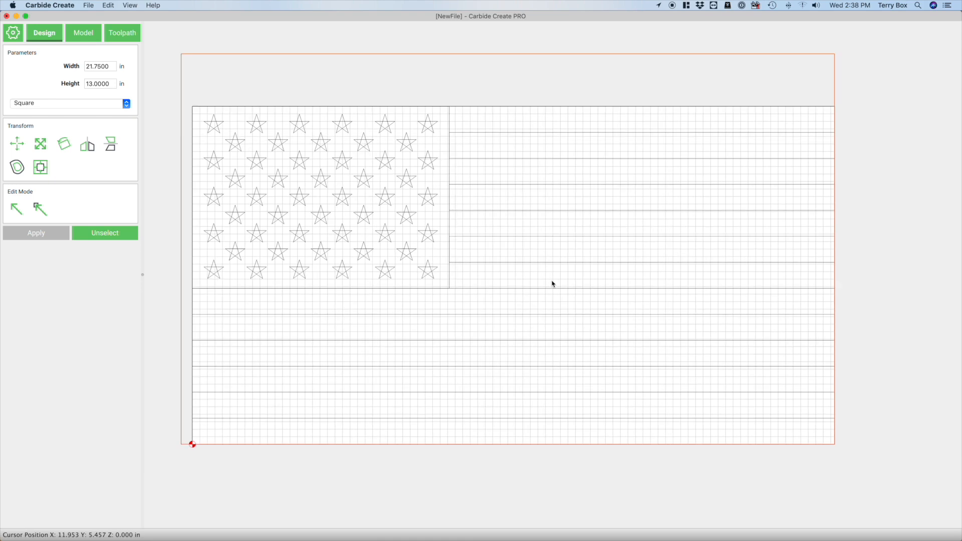
{"action": "double_click", "coordinate": [110, 66]}
{"action": "type", "text": "21."}
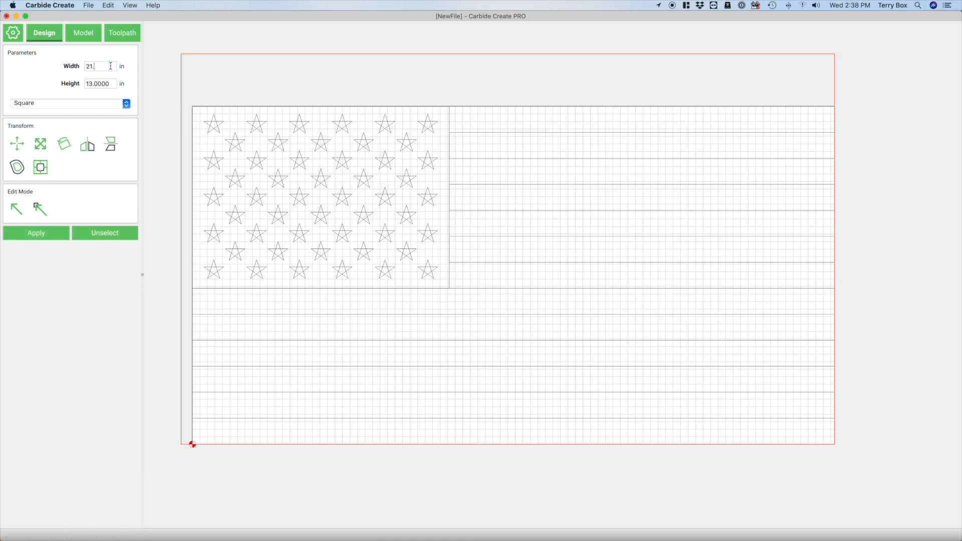
{"action": "type", "text": "375"}
{"action": "key", "text": "Tab"}
{"action": "type", "text": "11.25"}
{"action": "key", "text": "shift+Tab"}
{"action": "left_click", "coordinate": [41, 236]}
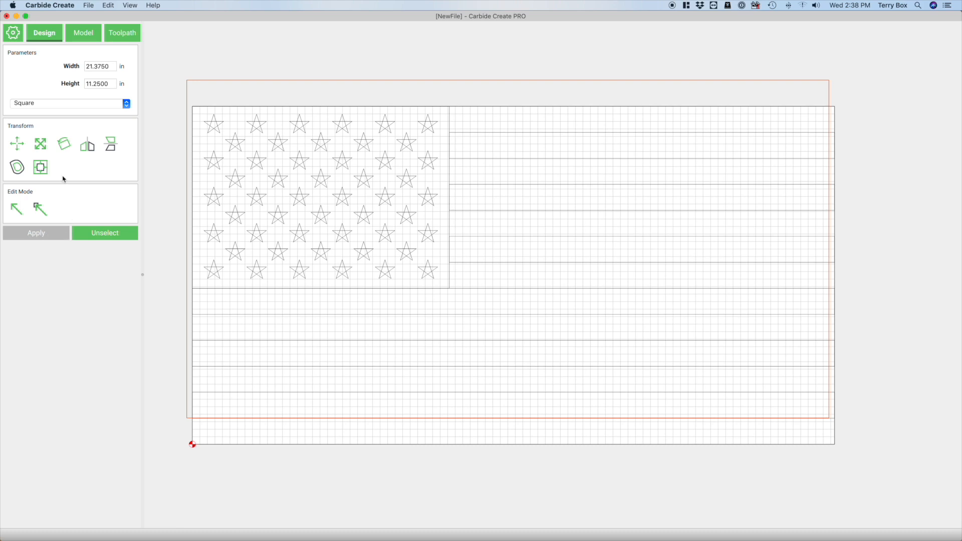
Align the border rectangle to the center of the stock both horizontally and vertically
{"action": "left_click", "coordinate": [42, 167]}
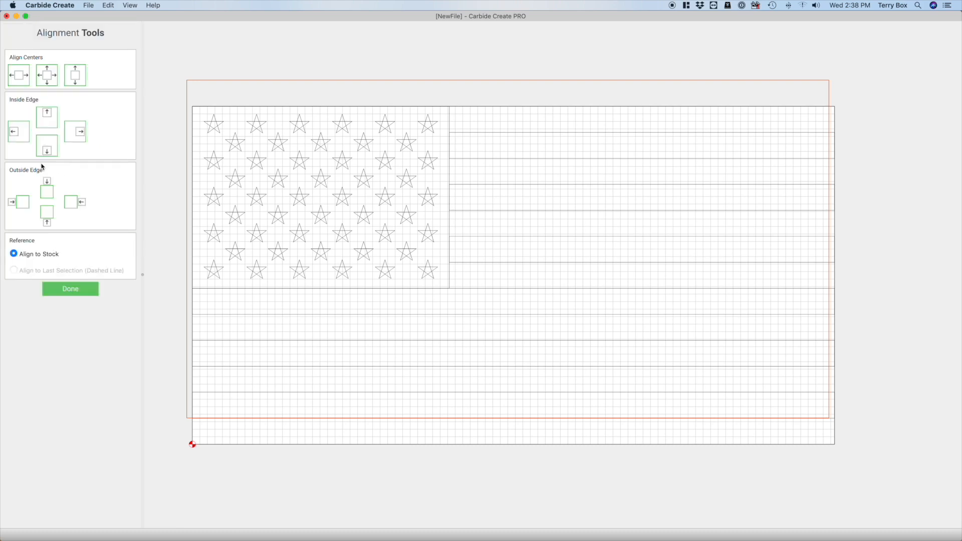
{"action": "left_click", "coordinate": [54, 79]}
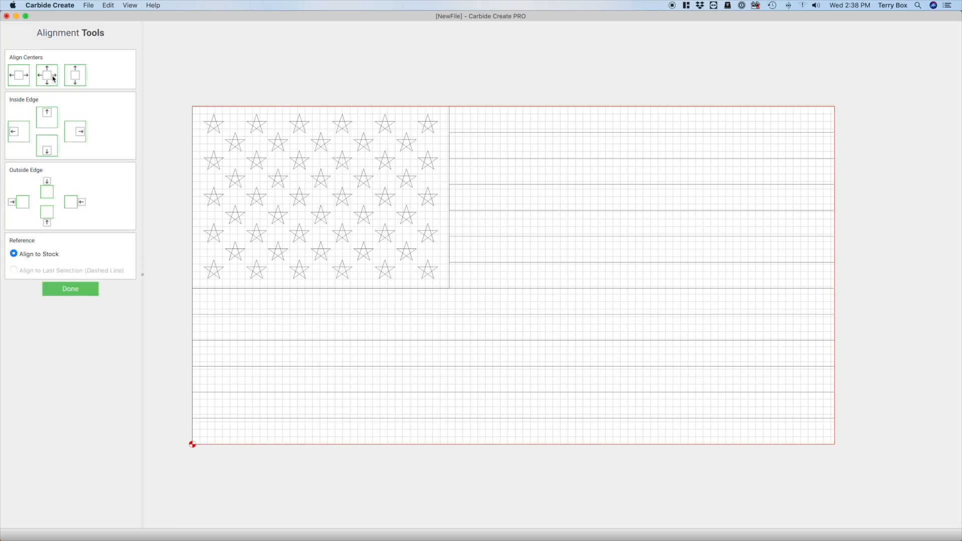
{"action": "left_click", "coordinate": [68, 290]}
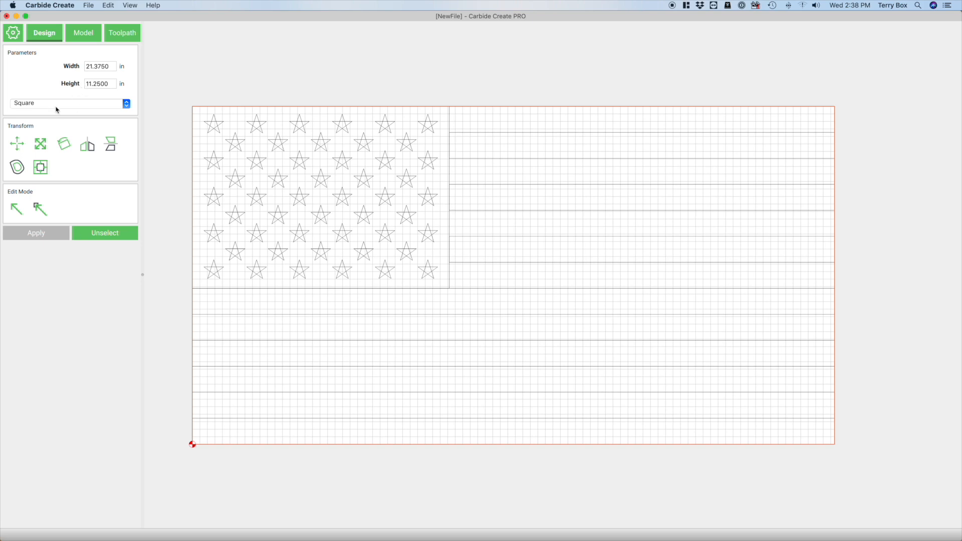
Create an inside offset of the border rectangle with a new offset distance
{"action": "left_click", "coordinate": [17, 168]}
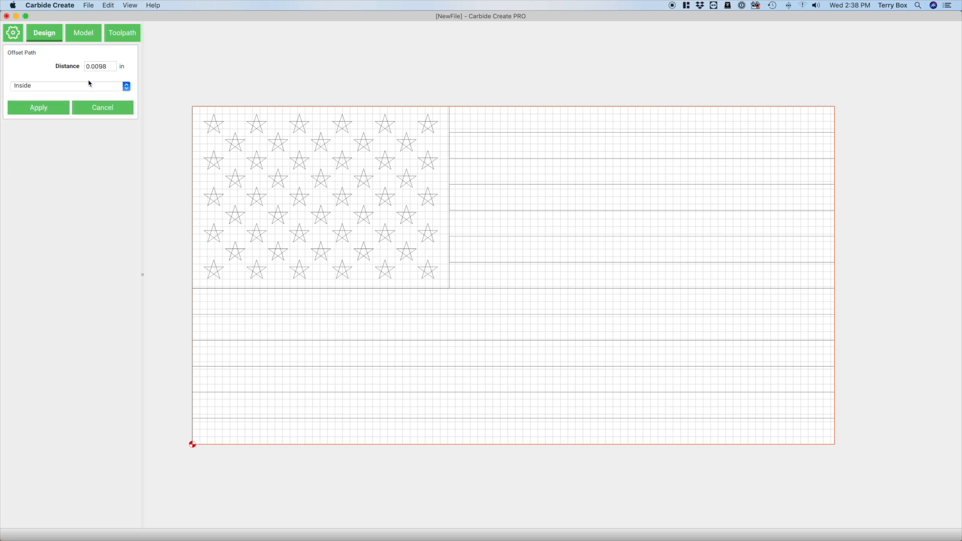
{"action": "double_click", "coordinate": [111, 66]}
{"action": "type", "text": ".125"}
{"action": "left_click", "coordinate": [40, 110]}
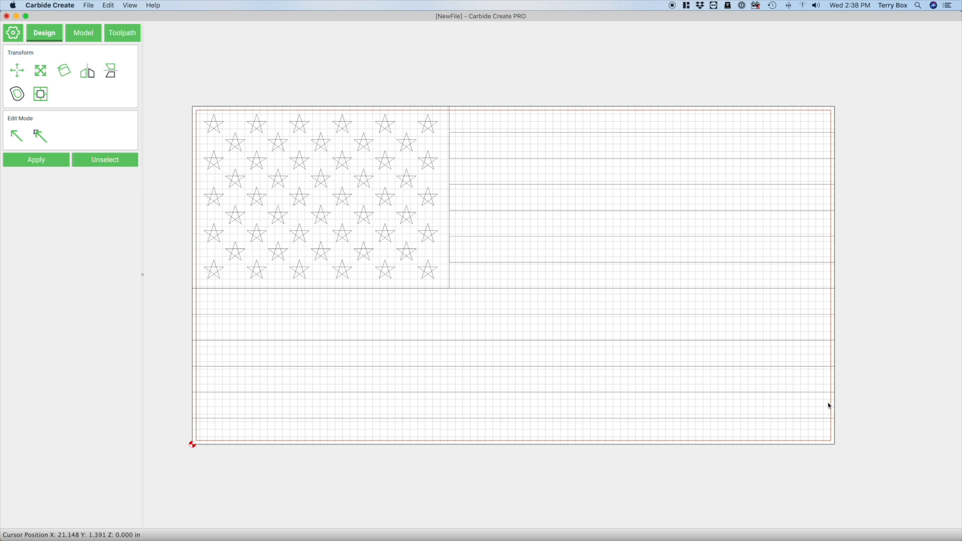
Paste copies of the inset rectangle and move them exactly over the original
{"action": "key", "text": "super+v"}
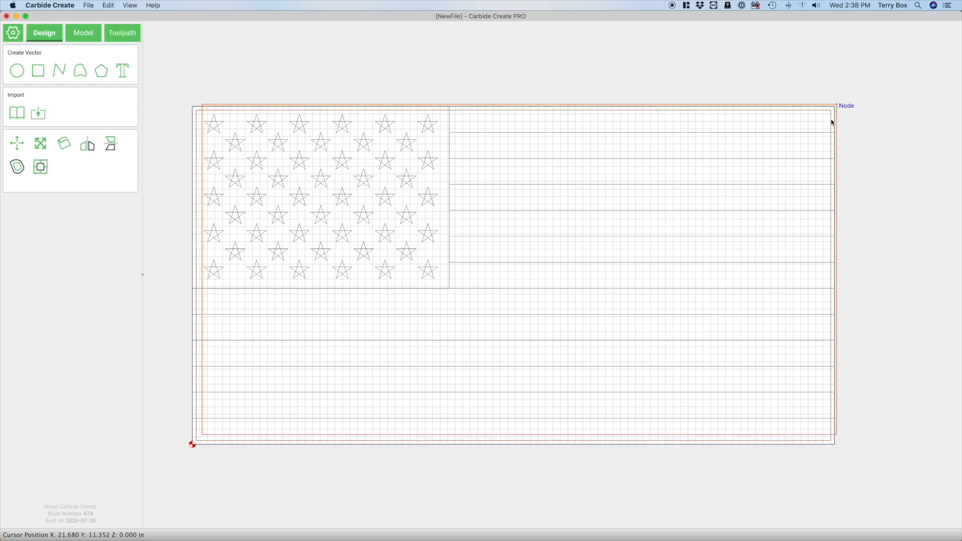
{"action": "left_click_drag", "start_coordinate": [837, 108], "coordinate": [832, 113]}
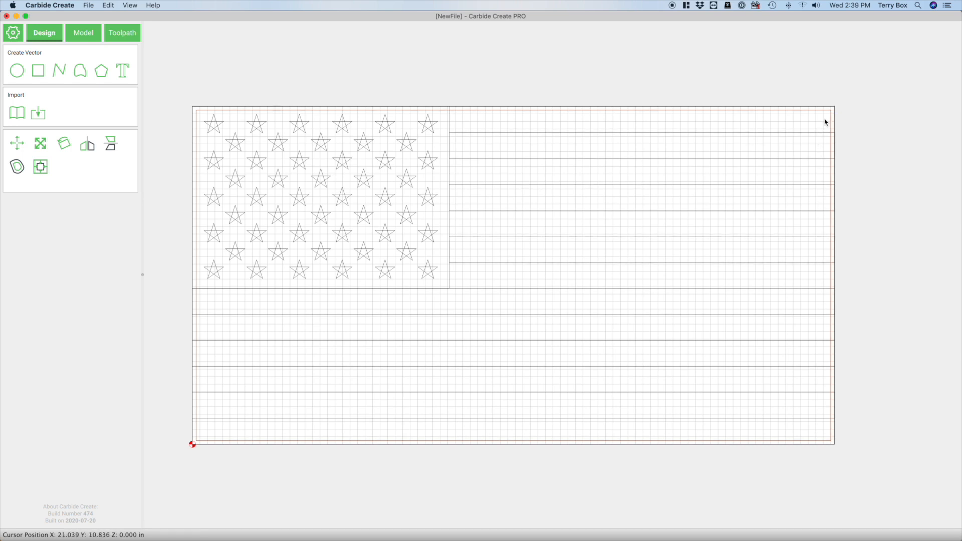
{"action": "left_click_drag", "start_coordinate": [826, 122], "coordinate": [837, 109]}
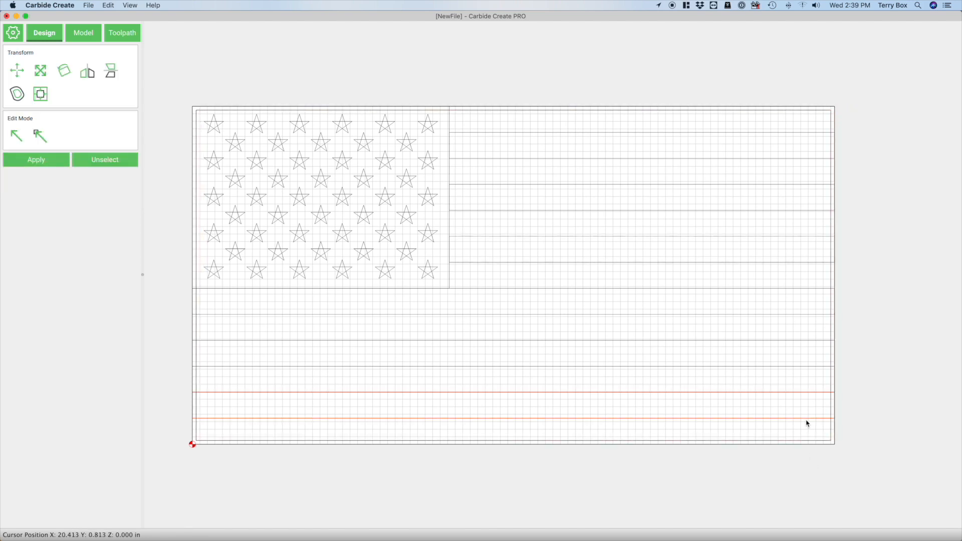
Trim the two lowest stripe rectangles by intersecting each with a copy of the inset rectangle
{"action": "left_click", "coordinate": [831, 431]}
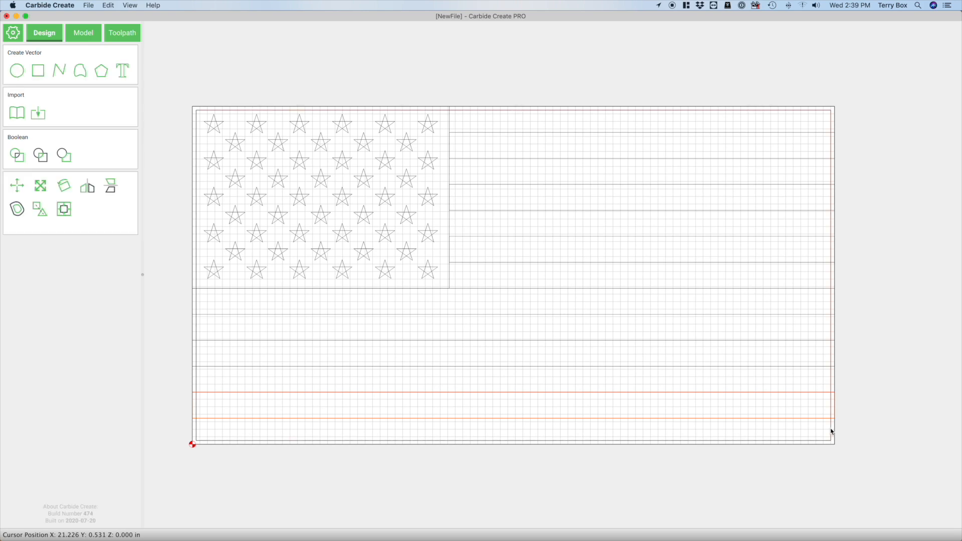
{"action": "left_click", "coordinate": [40, 157]}
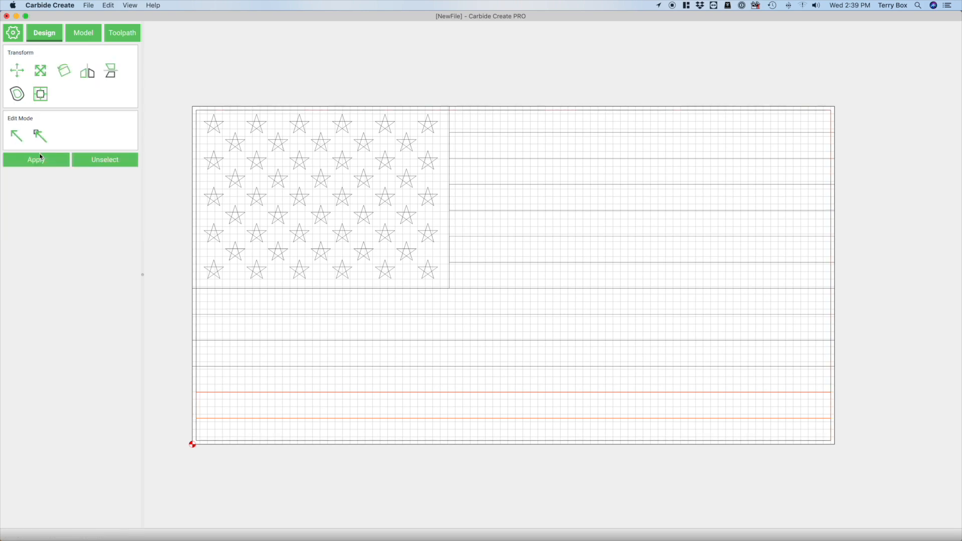
{"action": "left_click", "coordinate": [820, 366]}
{"action": "left_click", "coordinate": [831, 353], "text": "shift"}
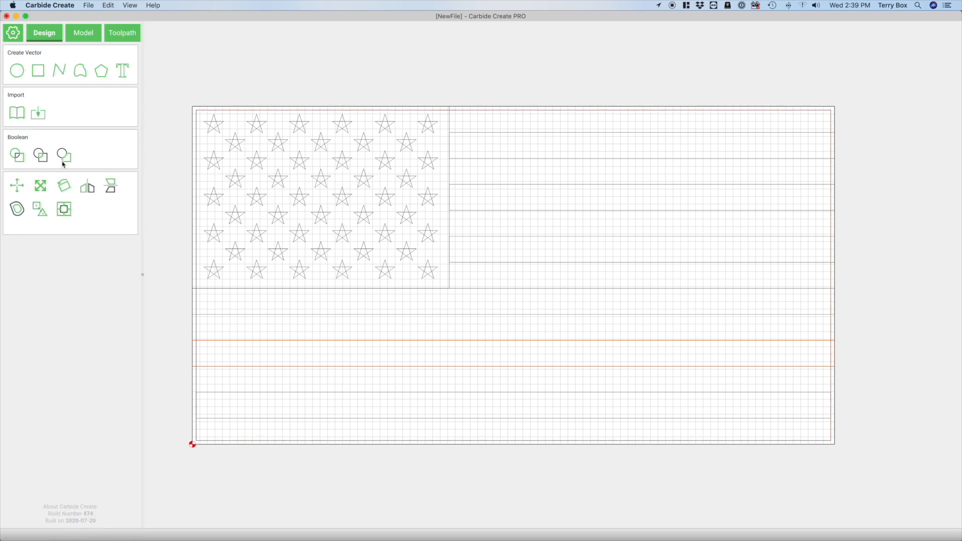
{"action": "left_click", "coordinate": [43, 158]}
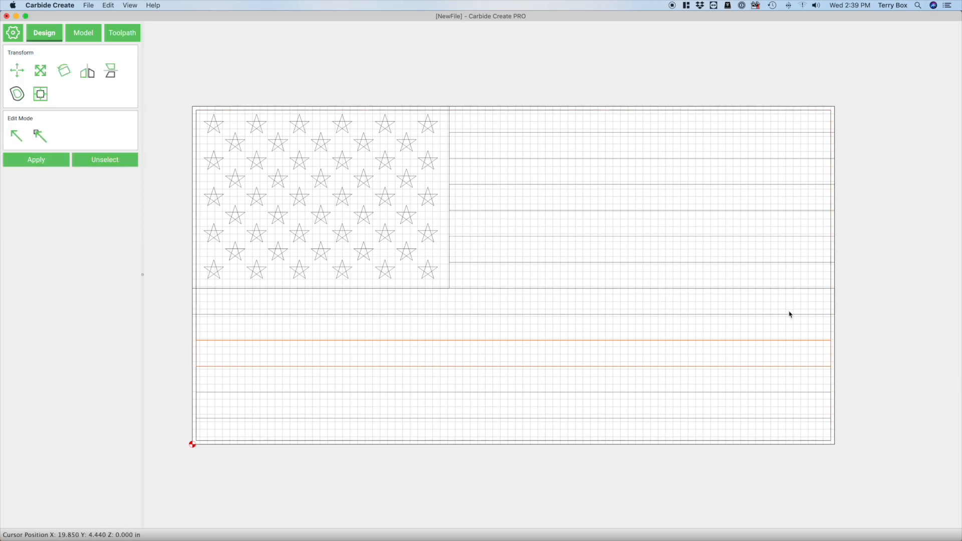
Intersect the stripe directly below the star field and the lowest stripe rectangle beside it with inset rectangle copies
{"action": "left_click", "coordinate": [830, 303]}
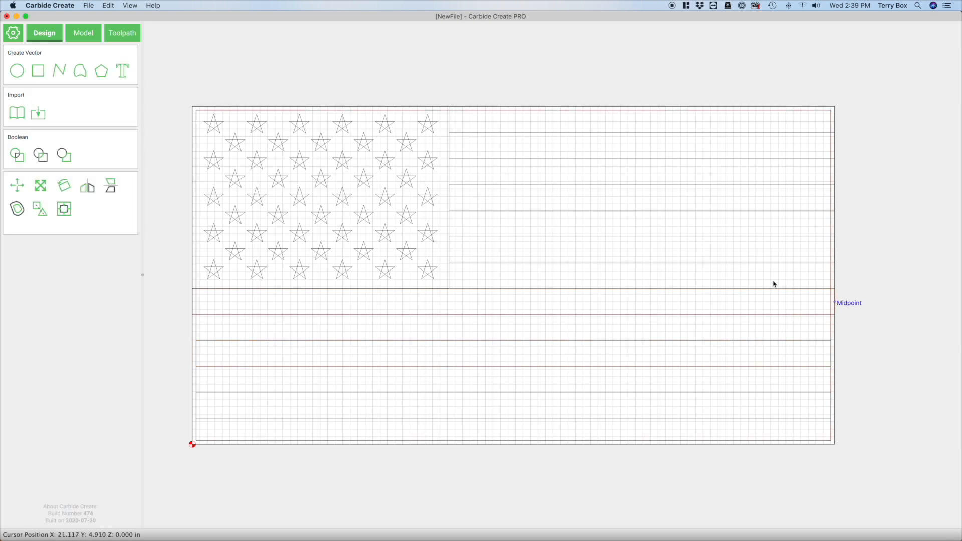
{"action": "left_click", "coordinate": [39, 156]}
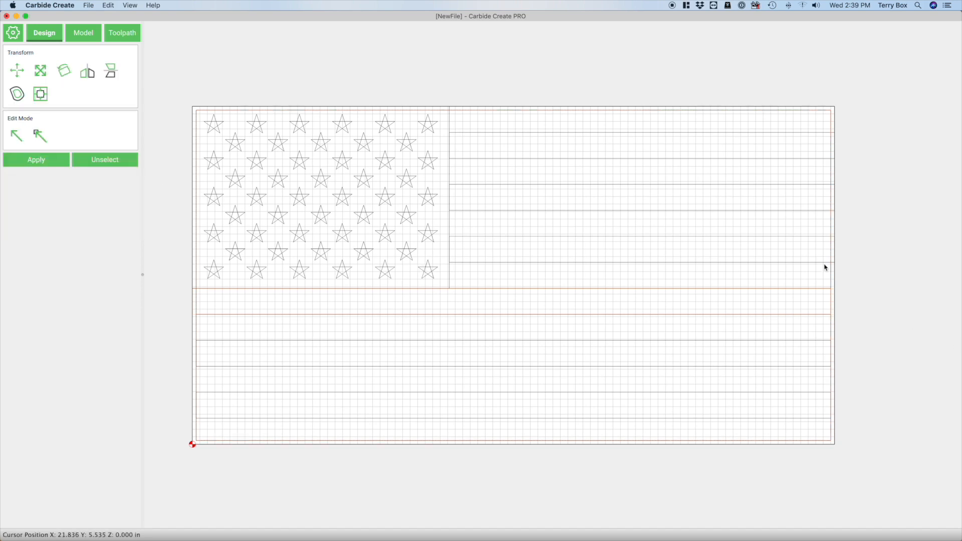
{"action": "left_click", "coordinate": [806, 262]}
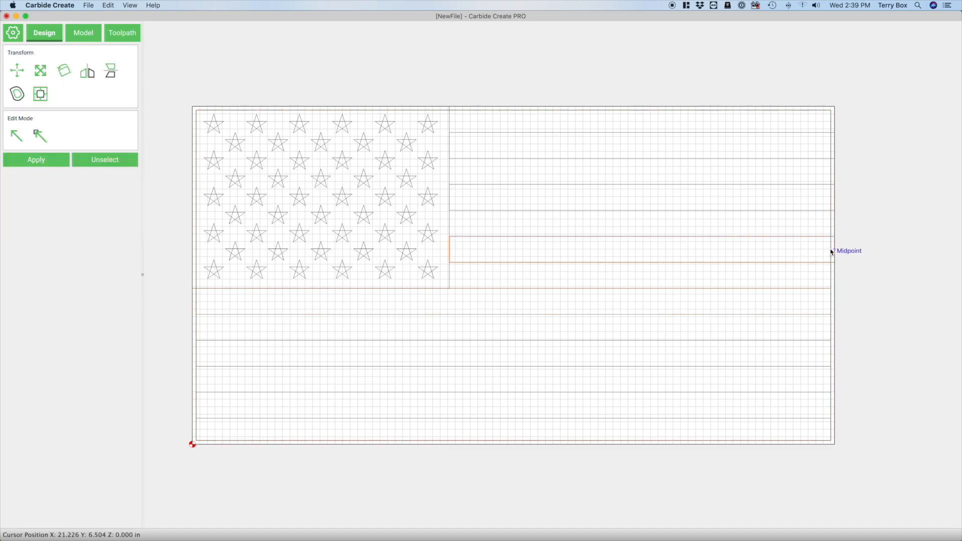
{"action": "left_click", "coordinate": [830, 252], "text": "shift"}
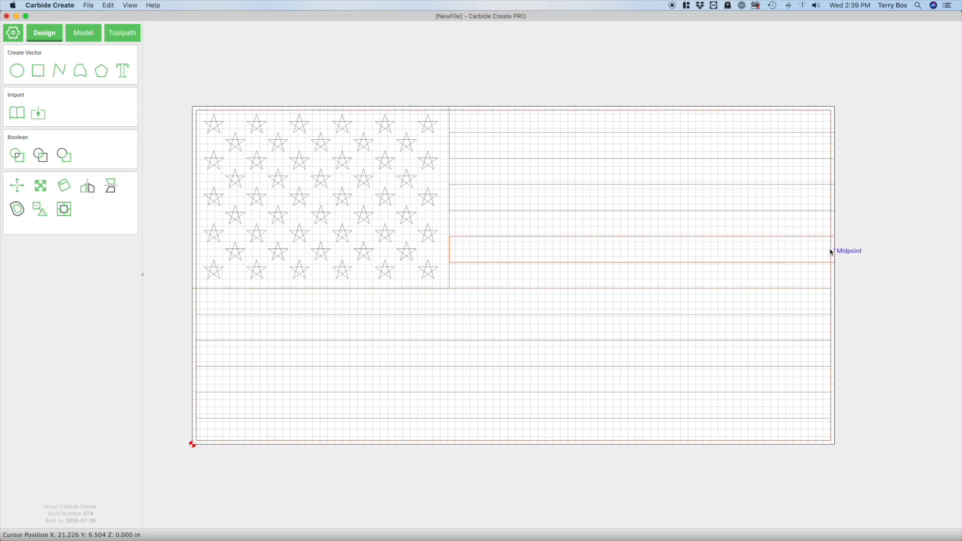
{"action": "left_click", "coordinate": [47, 157]}
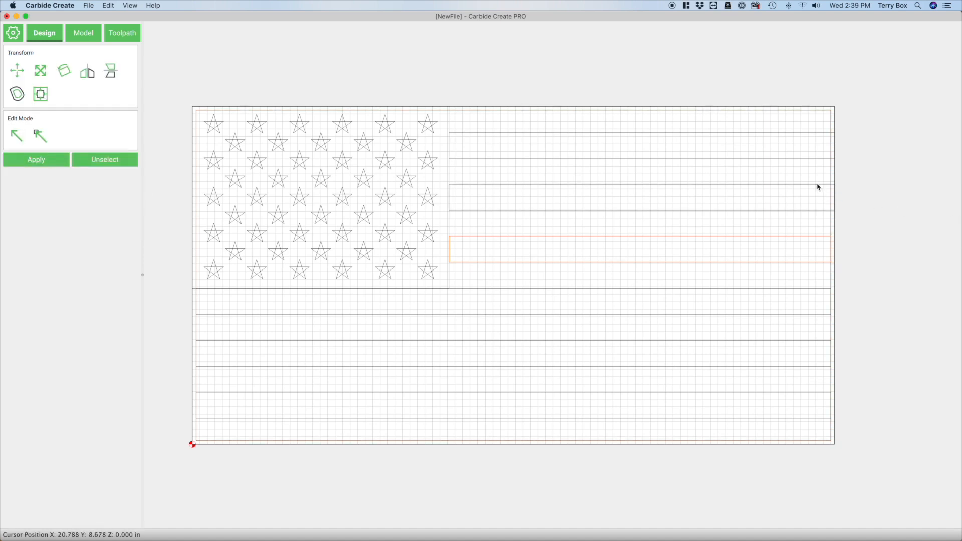
{"action": "left_click", "coordinate": [831, 200]}
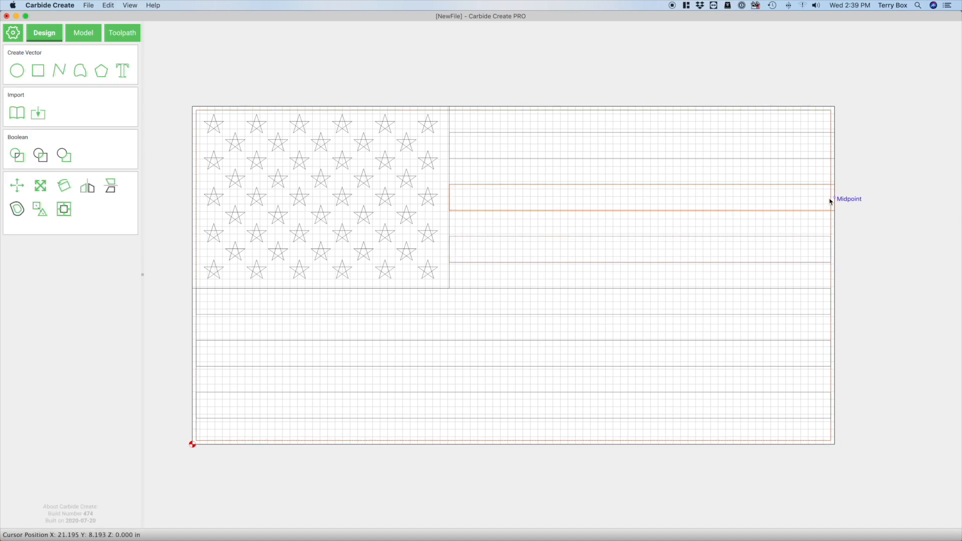
{"action": "left_click", "coordinate": [42, 157]}
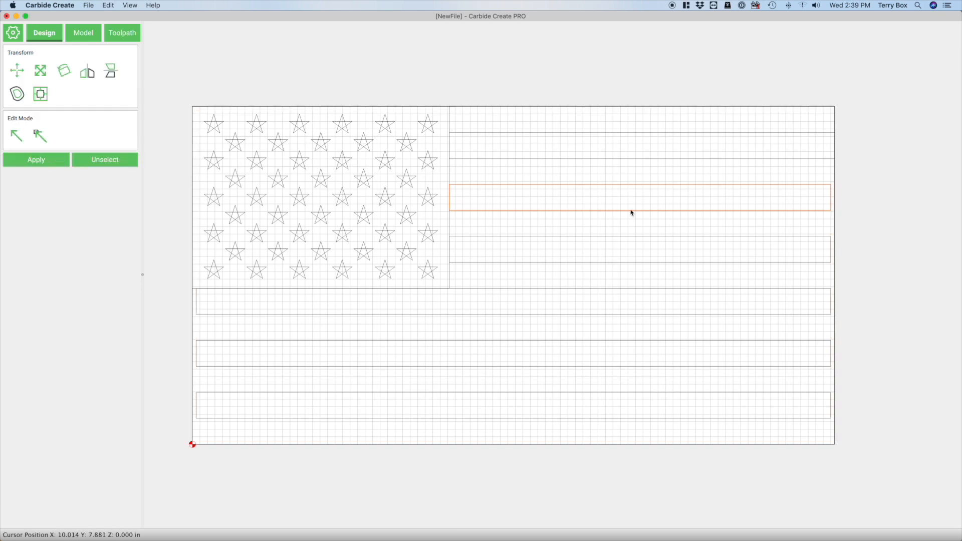
{"action": "key", "text": "super+z"}
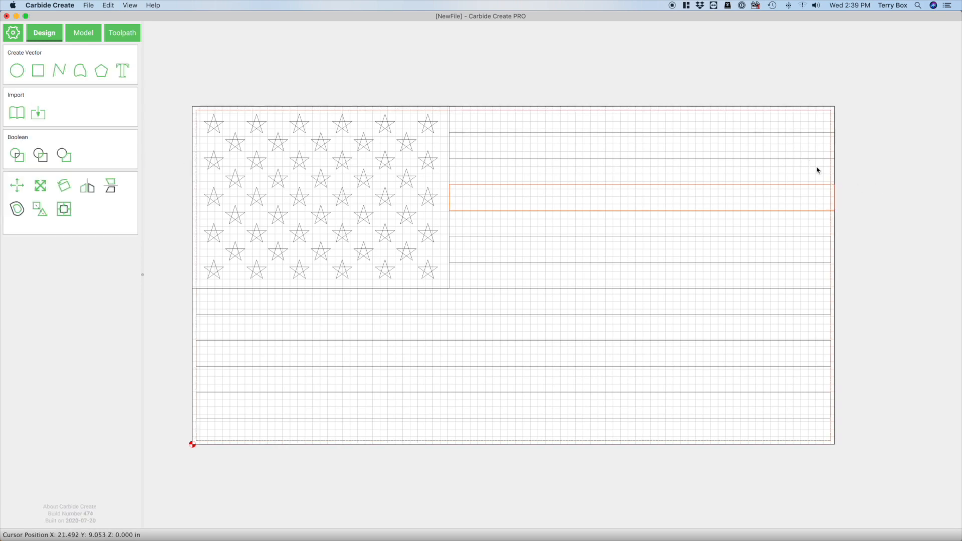
Add one more copy of the inset rectangle in place over the existing one
{"action": "left_click", "coordinate": [878, 132]}
{"action": "left_click", "coordinate": [830, 114]}
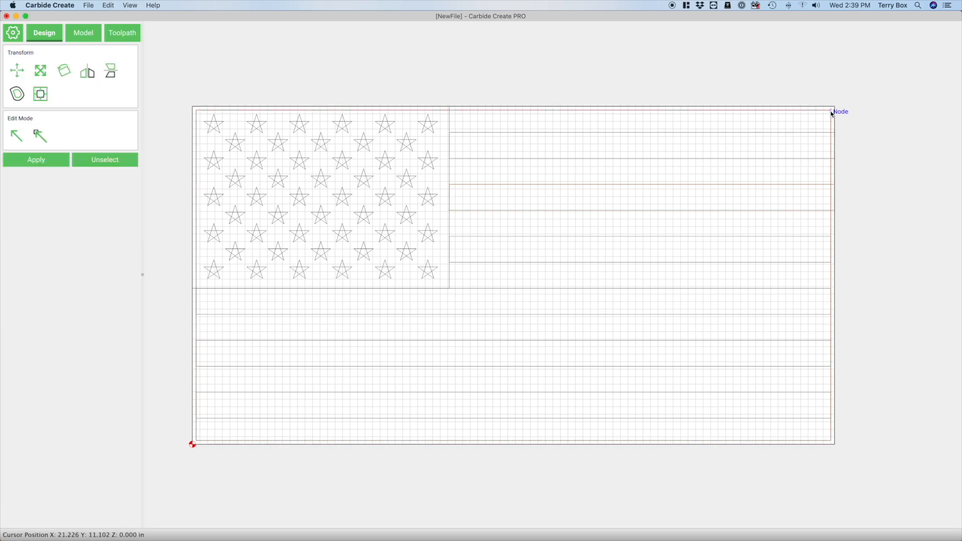
{"action": "left_click", "coordinate": [834, 111]}
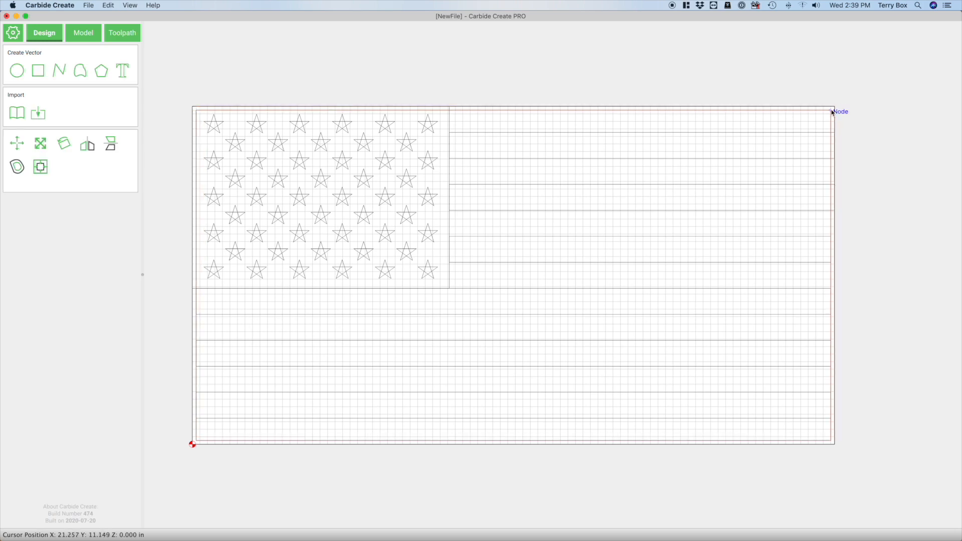
Intersect the two uppermost stripe rectangles beside the star field with the remaining inset rectangles, and clear the selection
{"action": "left_click", "coordinate": [798, 185]}
{"action": "left_click", "coordinate": [799, 186]}
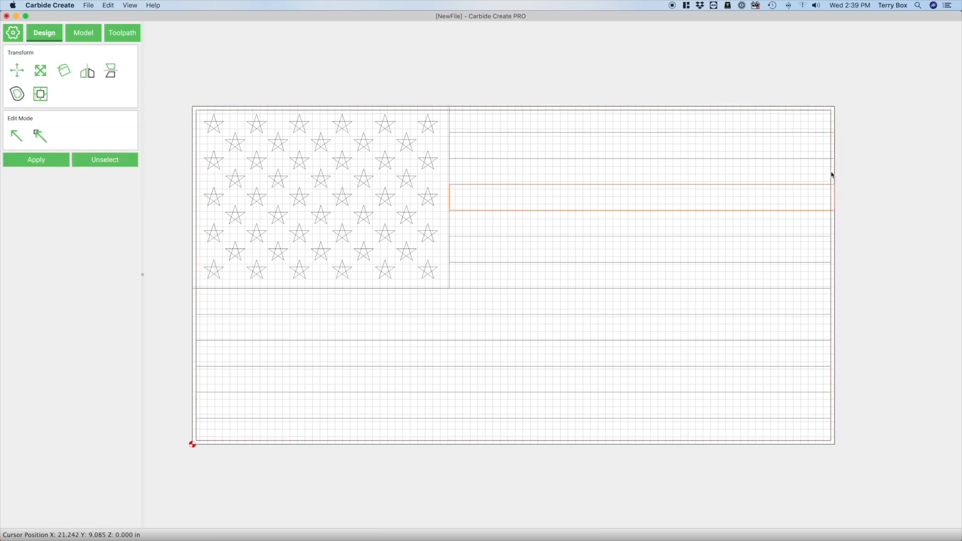
{"action": "left_click", "coordinate": [831, 174], "text": "shift"}
{"action": "left_click", "coordinate": [43, 158]}
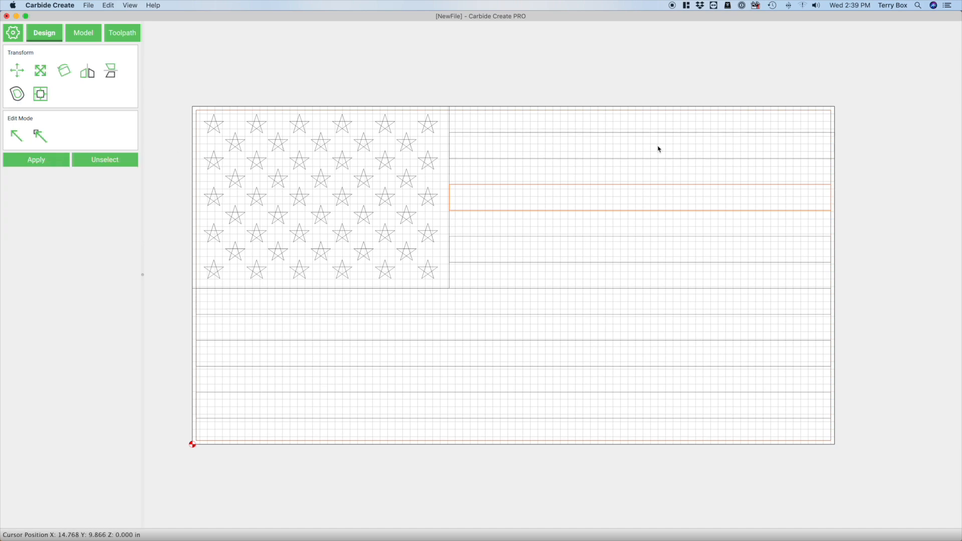
{"action": "left_click", "coordinate": [794, 159]}
{"action": "left_click", "coordinate": [830, 121], "text": "shift"}
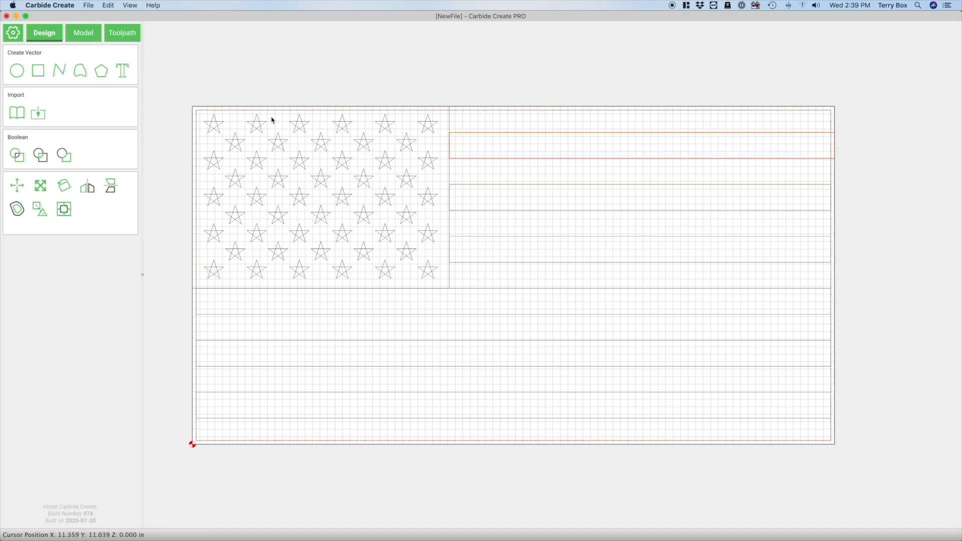
{"action": "left_click", "coordinate": [44, 158]}
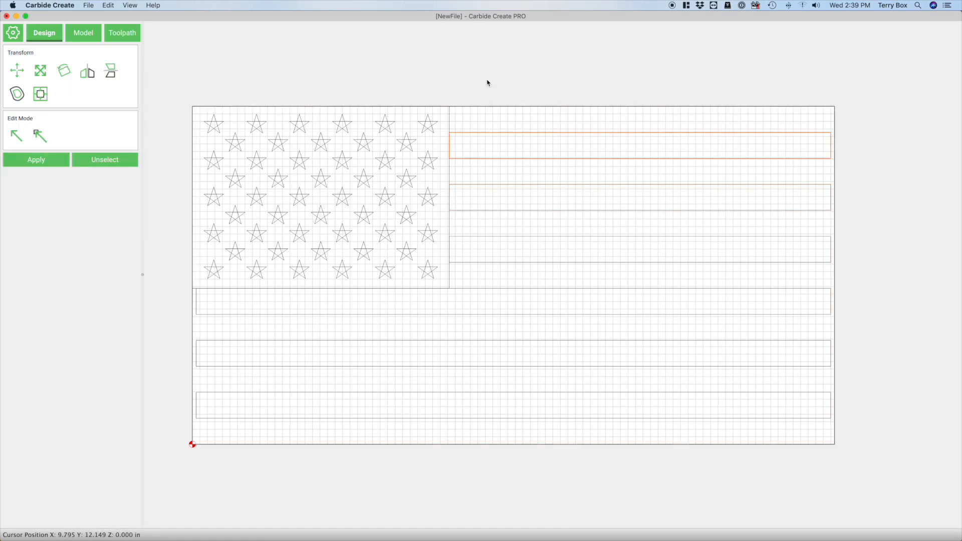
{"action": "left_click", "coordinate": [529, 90]}
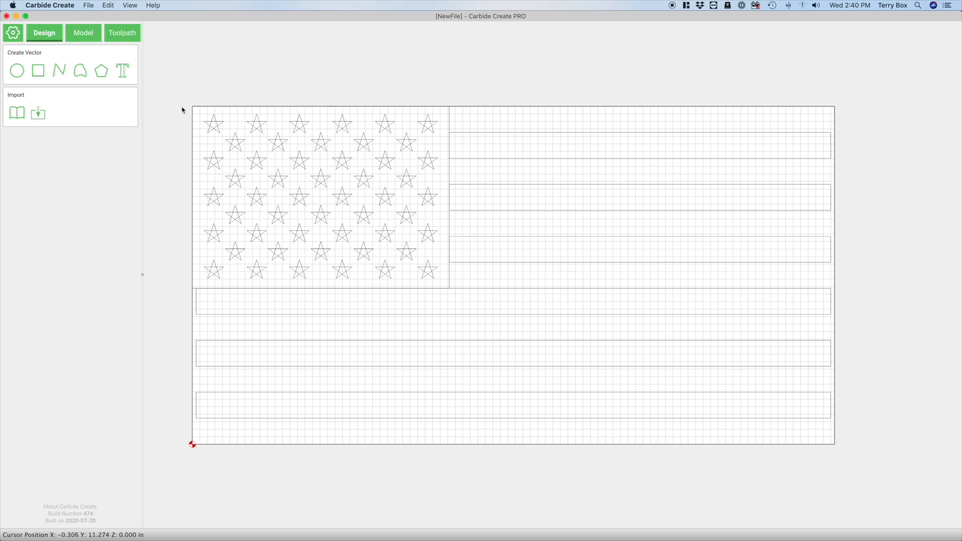
Draw a vertical polyline in the upper-left star from its top tip down to the lower inner crossing point
{"action": "scroll", "coordinate": [181, 111], "scroll_direction": "up", "scroll_amount": 1}
{"action": "scroll", "coordinate": [190, 115], "scroll_direction": "up", "scroll_amount": 5}
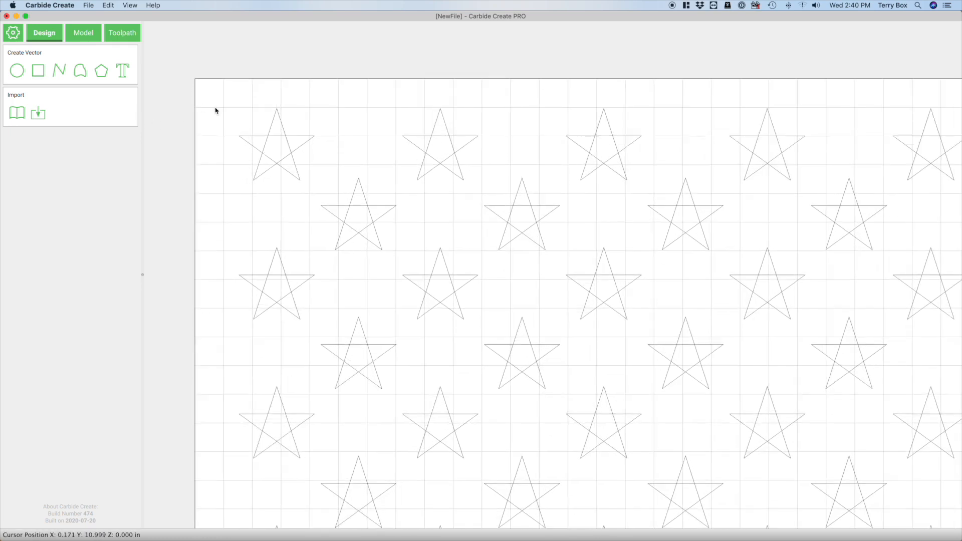
{"action": "scroll", "coordinate": [255, 128], "scroll_direction": "up", "scroll_amount": 1}
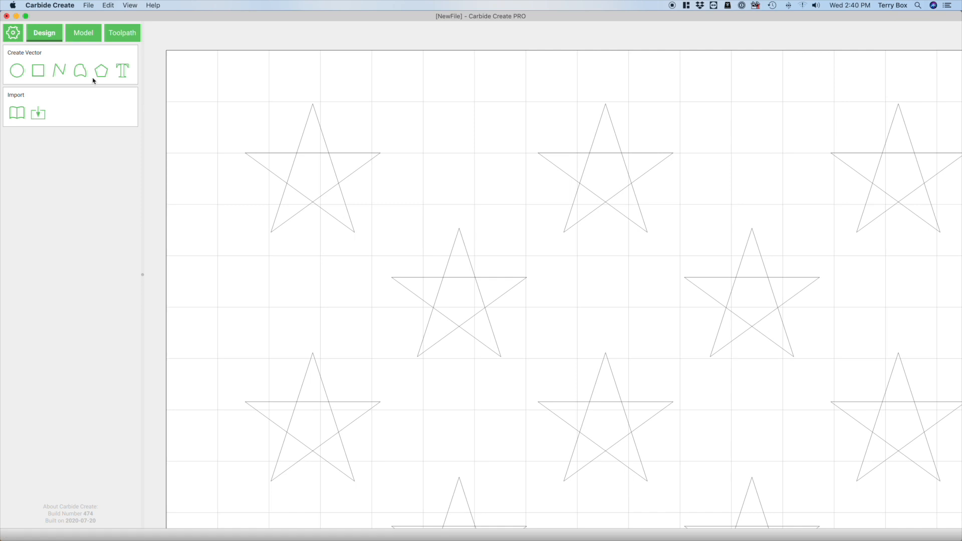
{"action": "left_click", "coordinate": [62, 73]}
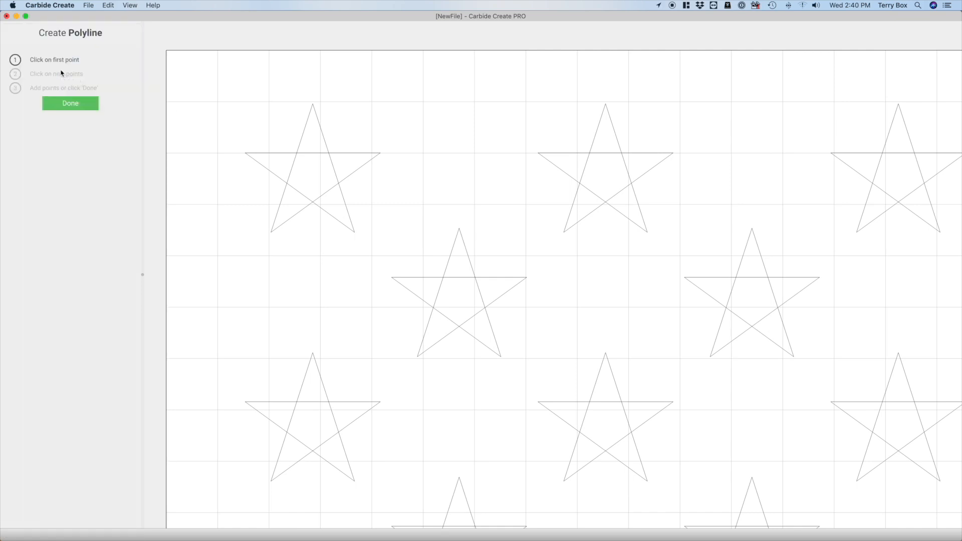
{"action": "key", "text": "Escape"}
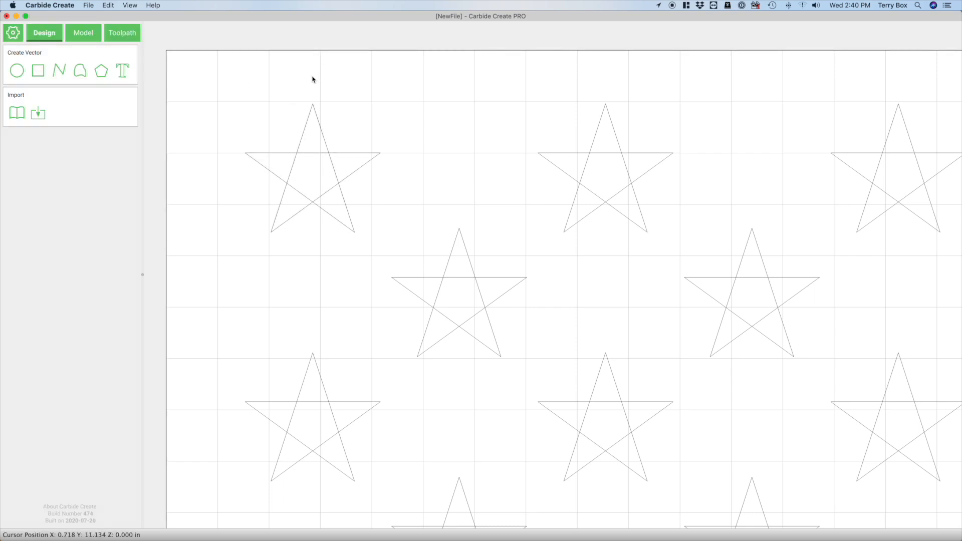
{"action": "left_click", "coordinate": [59, 72]}
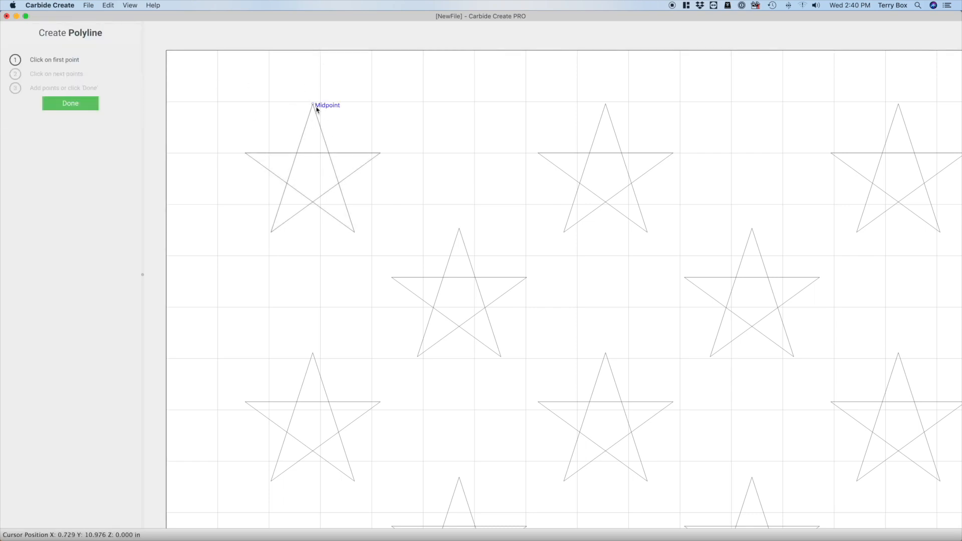
{"action": "left_click", "coordinate": [313, 104]}
{"action": "scroll", "coordinate": [300, 150], "scroll_direction": "up", "scroll_amount": 5}
{"action": "scroll", "coordinate": [314, 193], "scroll_direction": "up", "scroll_amount": 5}
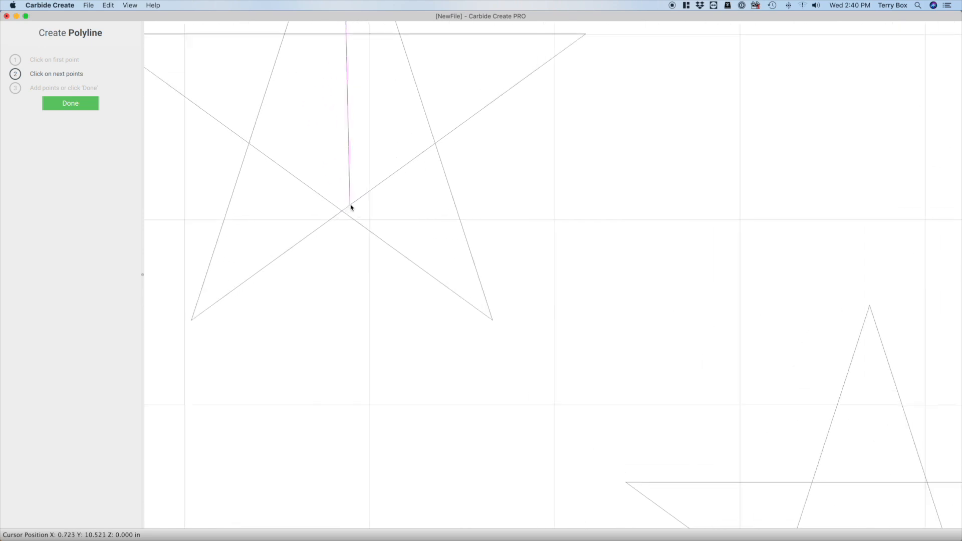
{"action": "scroll", "coordinate": [421, 232], "scroll_direction": "up", "scroll_amount": 5}
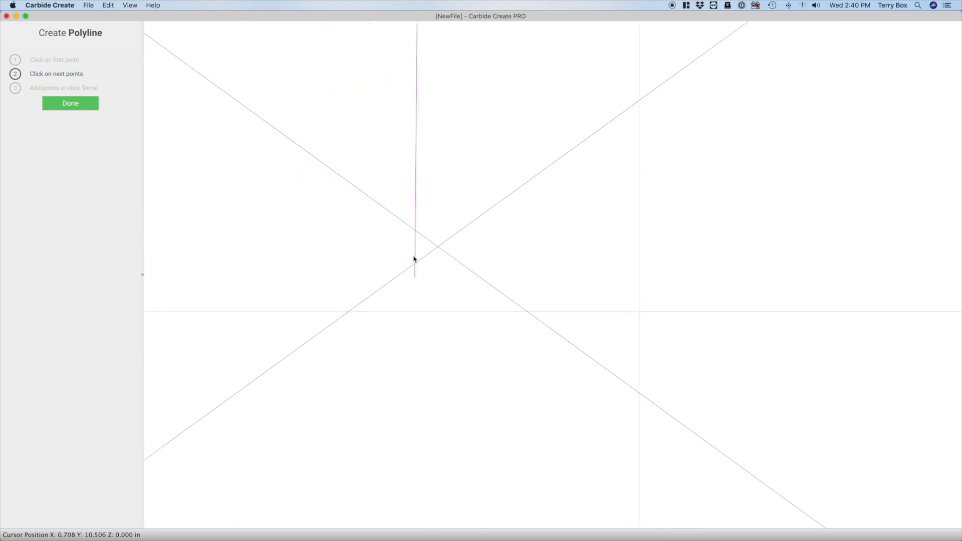
{"action": "scroll", "coordinate": [457, 229], "scroll_direction": "up", "scroll_amount": 5}
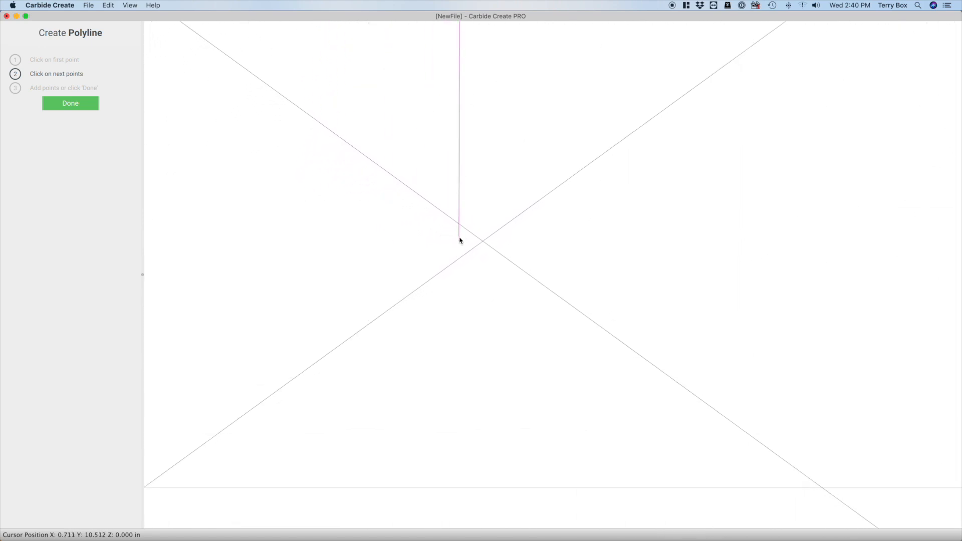
{"action": "scroll", "coordinate": [503, 241], "scroll_direction": "up", "scroll_amount": 5}
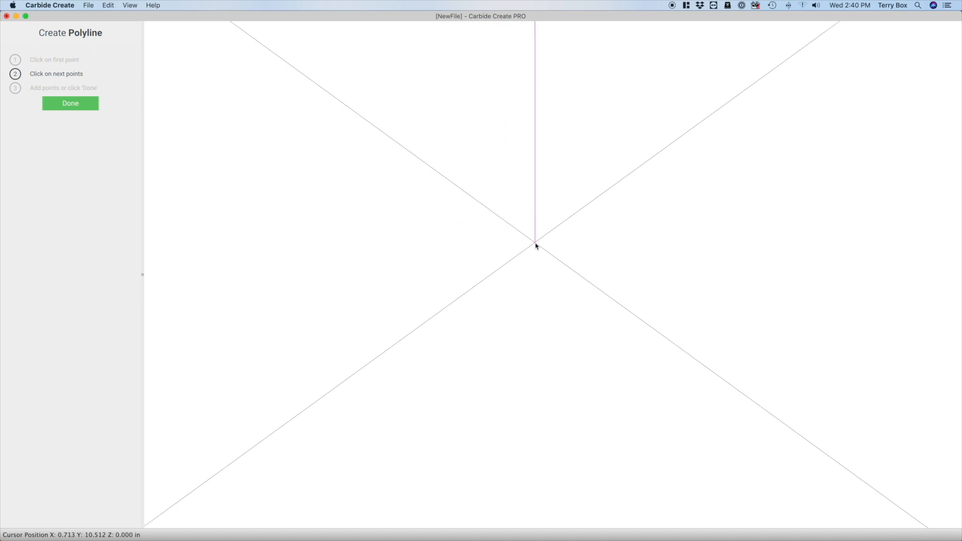
{"action": "left_click", "coordinate": [535, 243]}
{"action": "left_click", "coordinate": [70, 104]}
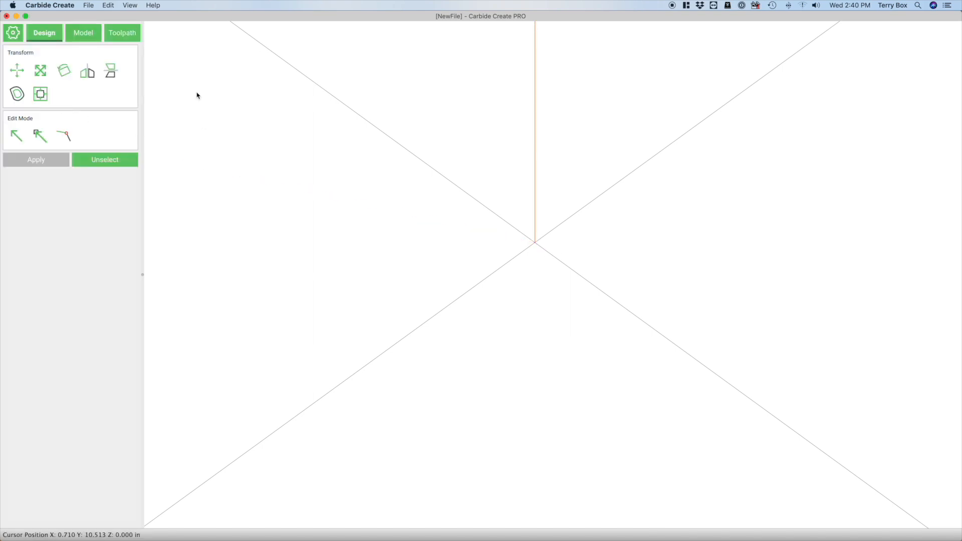
Draw a closed polyline through the first star's top tip, lower-right tip, lower inner crossing and lower-left tip
{"action": "left_click", "coordinate": [129, 5]}
{"action": "left_click", "coordinate": [145, 16]}
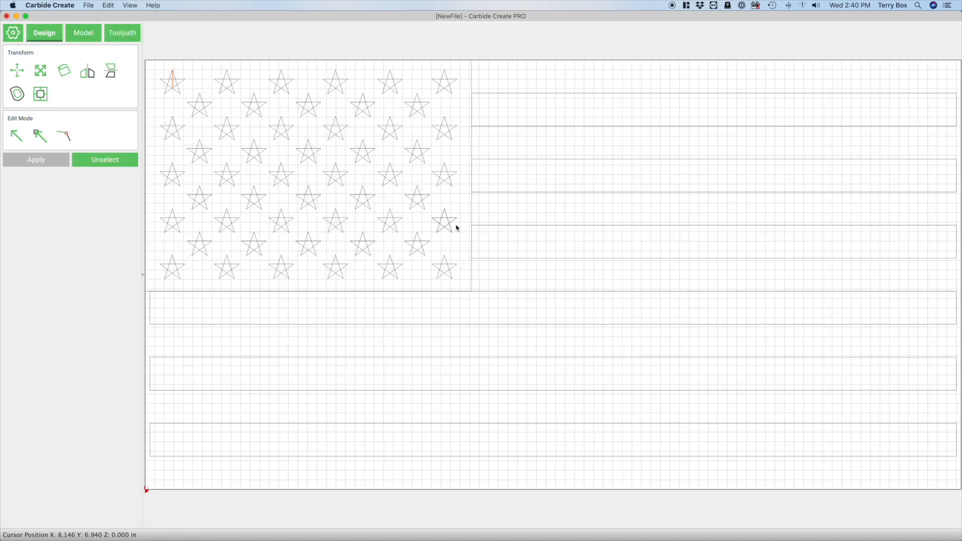
{"action": "scroll", "coordinate": [276, 119], "scroll_direction": "up", "scroll_amount": 5}
{"action": "scroll", "coordinate": [656, 230], "scroll_direction": "down", "scroll_amount": 3}
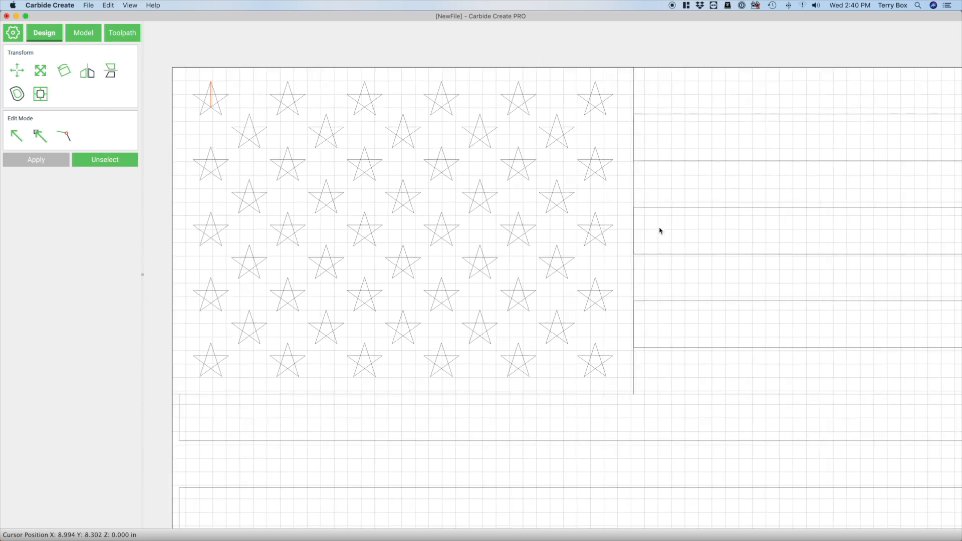
{"action": "scroll", "coordinate": [296, 115], "scroll_direction": "up", "scroll_amount": 6}
{"action": "scroll", "coordinate": [299, 115], "scroll_direction": "up", "scroll_amount": 5}
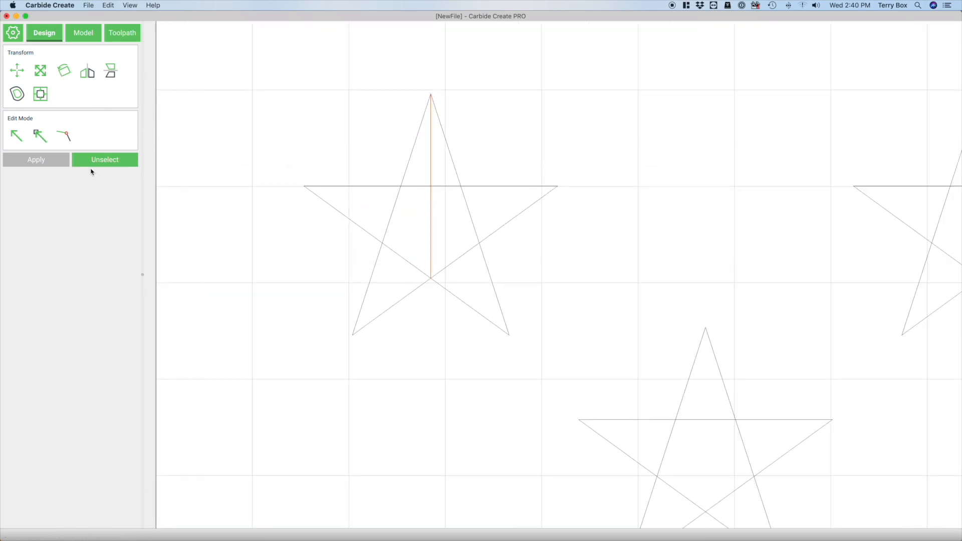
{"action": "left_click", "coordinate": [92, 165]}
{"action": "left_click", "coordinate": [64, 73]}
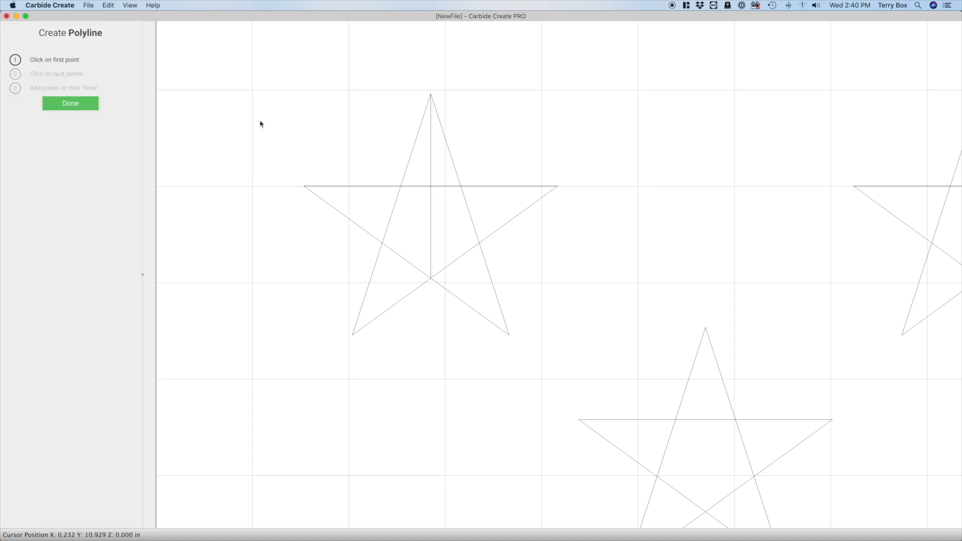
{"action": "left_click", "coordinate": [431, 95]}
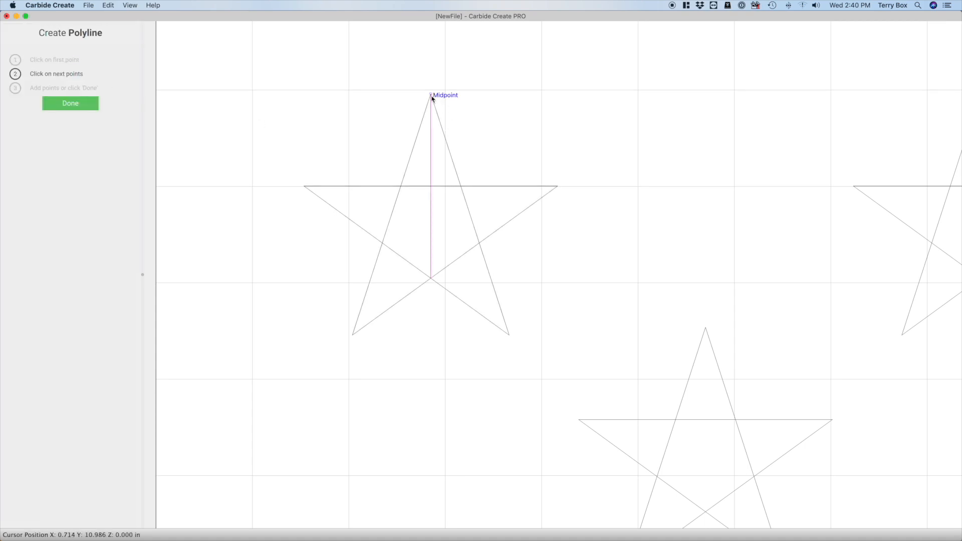
{"action": "left_click", "coordinate": [511, 336]}
{"action": "left_click", "coordinate": [433, 279]}
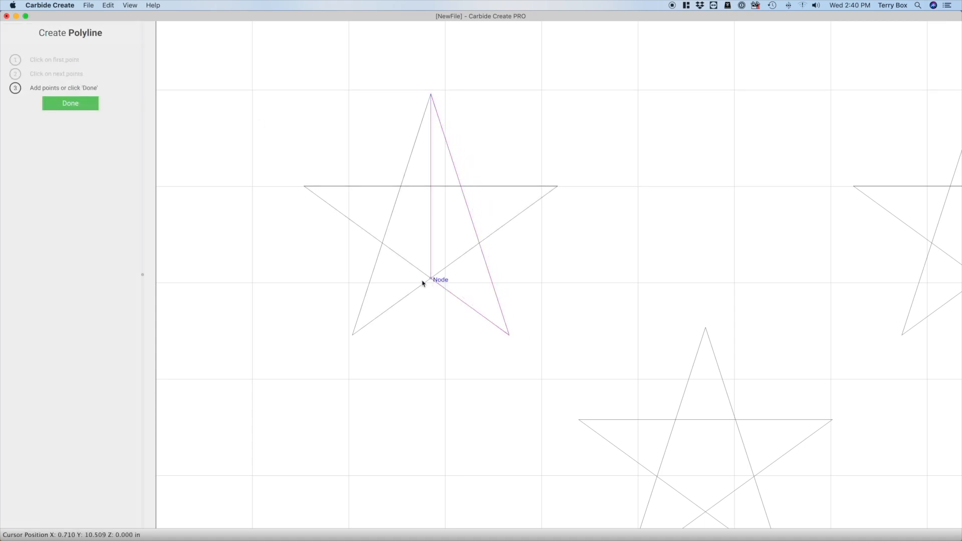
{"action": "left_click", "coordinate": [354, 334]}
{"action": "left_click", "coordinate": [431, 96]}
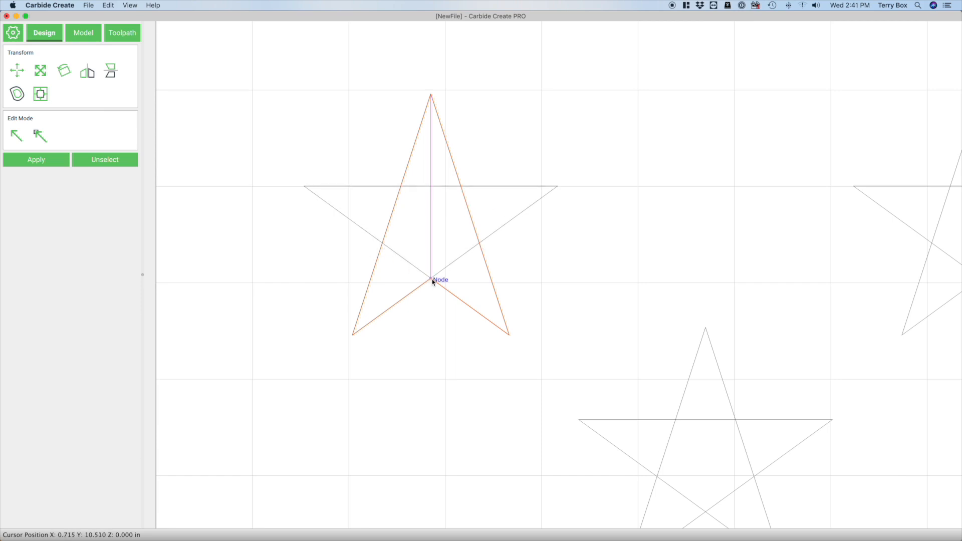
Duplicate the closed arrowhead shape and rotate the copy by 72 degrees
{"action": "key", "text": "super+d"}
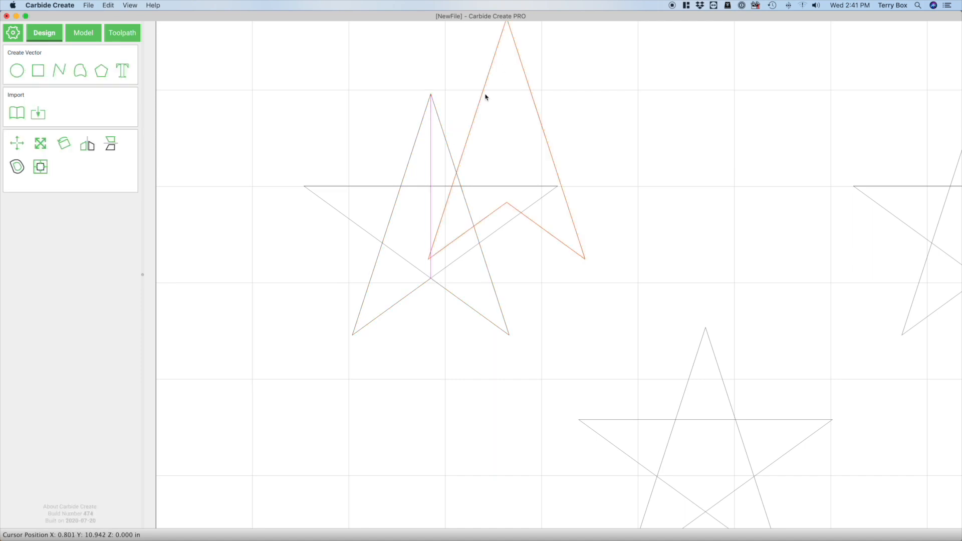
{"action": "scroll", "coordinate": [590, 287], "scroll_direction": "down", "scroll_amount": 2}
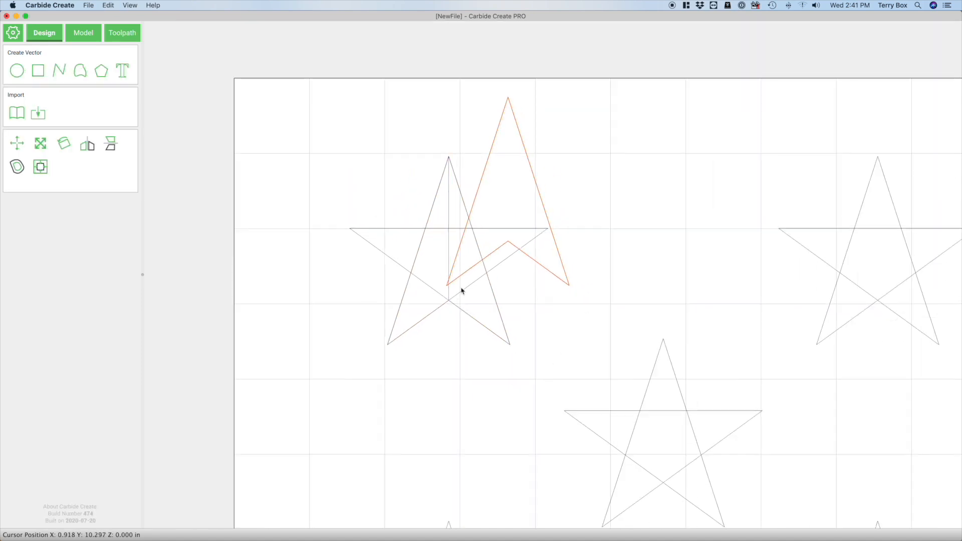
{"action": "left_click", "coordinate": [63, 143]}
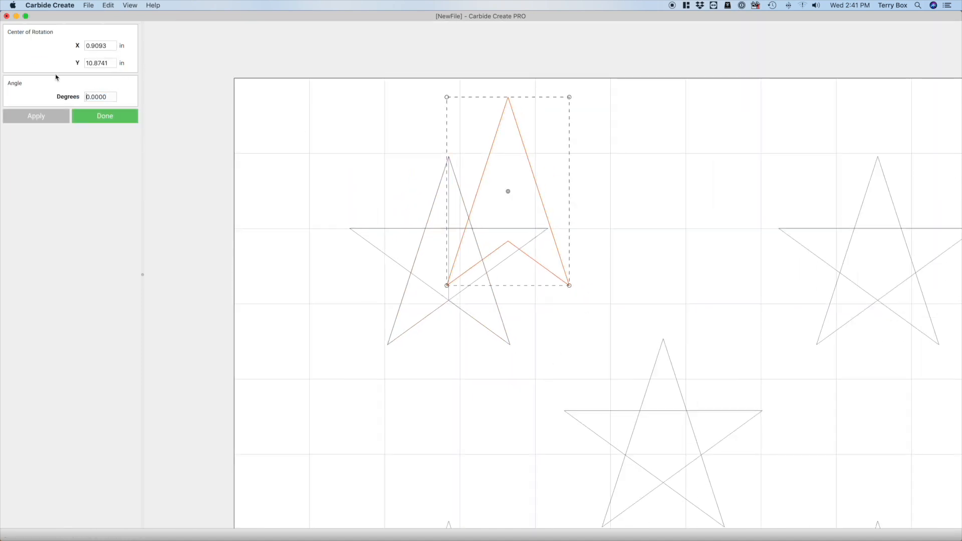
{"action": "left_click_drag", "start_coordinate": [113, 98], "coordinate": [77, 101]}
{"action": "type", "text": "72"}
{"action": "key", "text": "Return"}
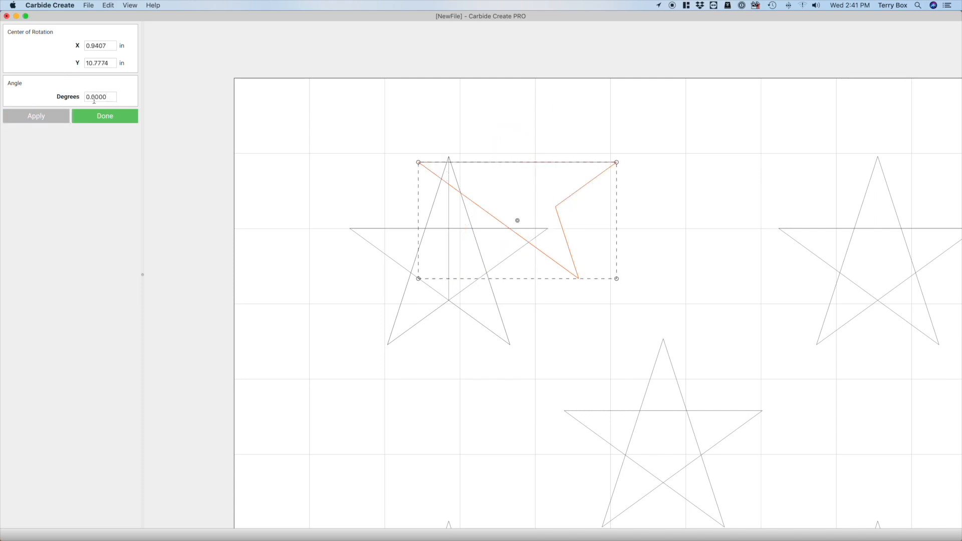
Move the rotated copy onto the first star, matching its left, right and lower-right tips
{"action": "left_click_drag", "start_coordinate": [418, 162], "coordinate": [394, 196]}
{"action": "key", "text": "super+z"}
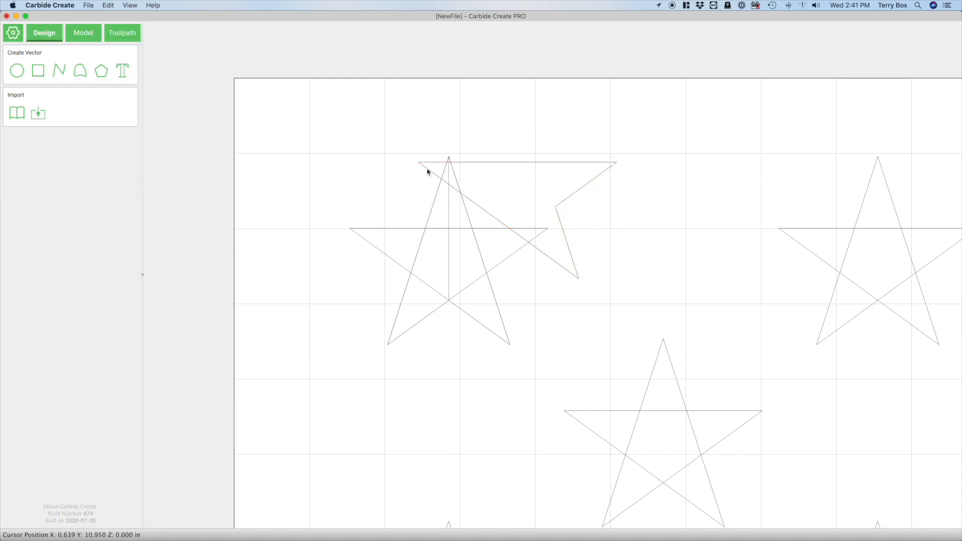
{"action": "left_click_drag", "start_coordinate": [423, 164], "coordinate": [353, 232]}
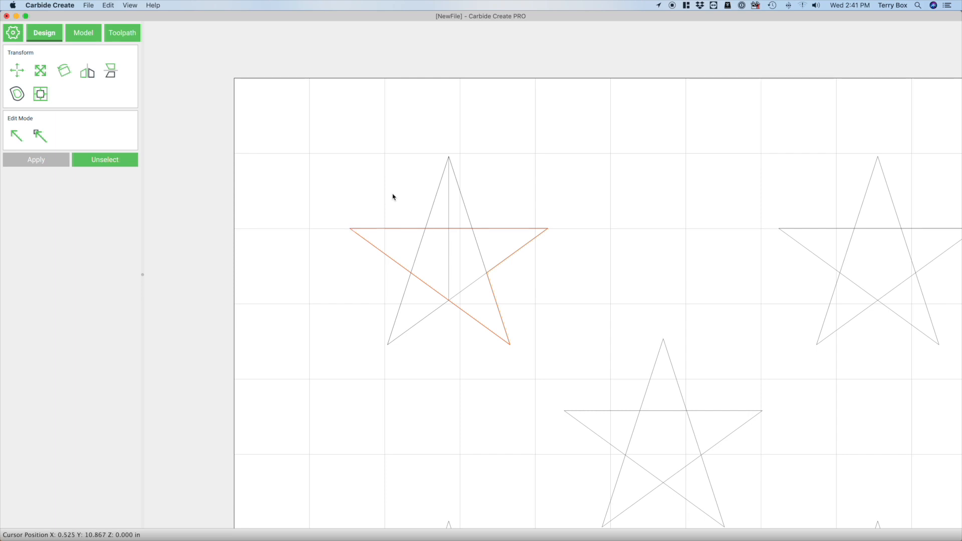
Rotate another copy of the placed shape by 72 degrees and align it with the star's top, right and lower-left tips
{"action": "key", "text": "Escape"}
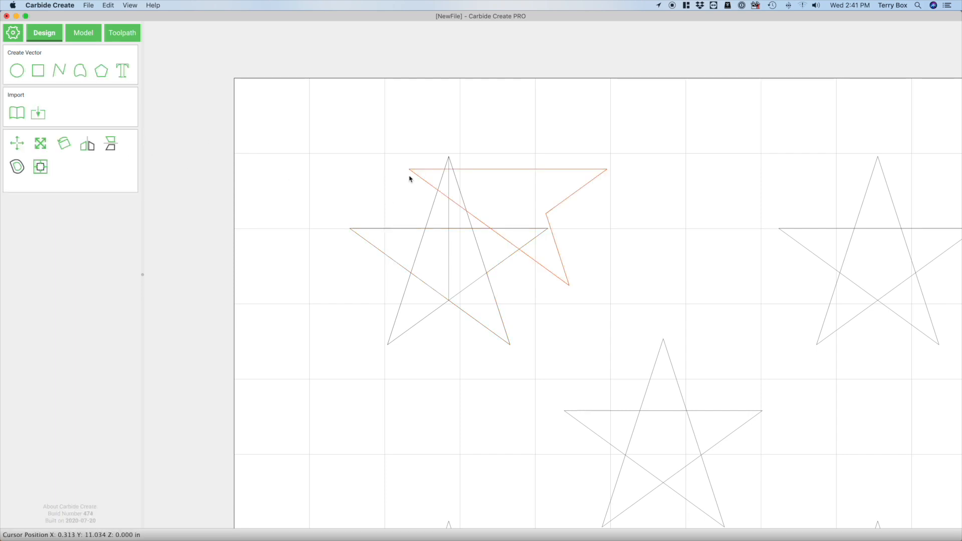
{"action": "left_click", "coordinate": [67, 140]}
{"action": "double_click", "coordinate": [100, 96]}
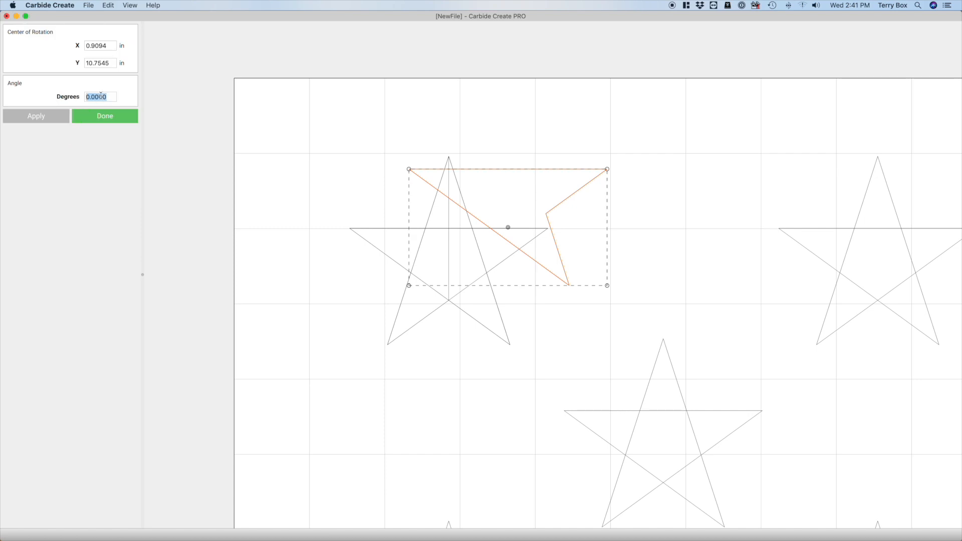
{"action": "type", "text": "72"}
{"action": "key", "text": "Return"}
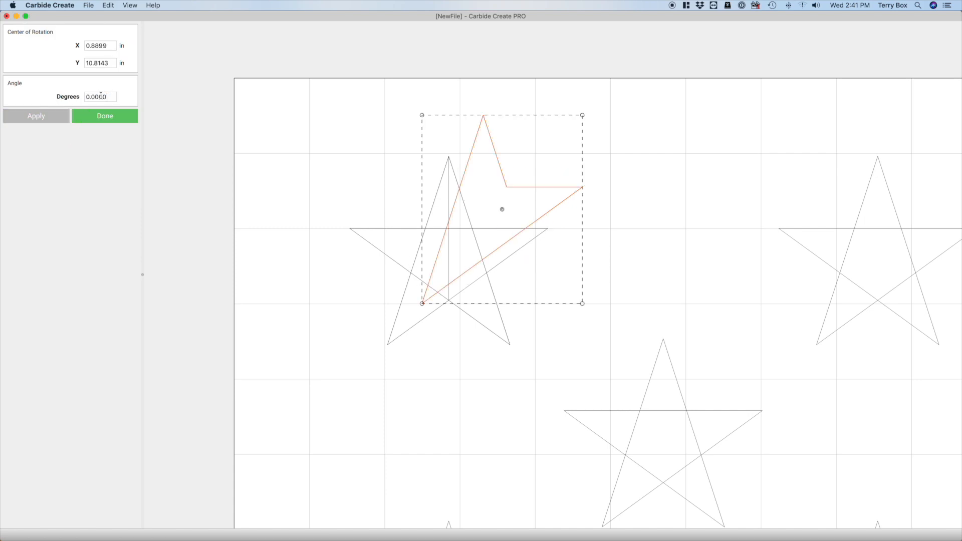
{"action": "left_click", "coordinate": [352, 189]}
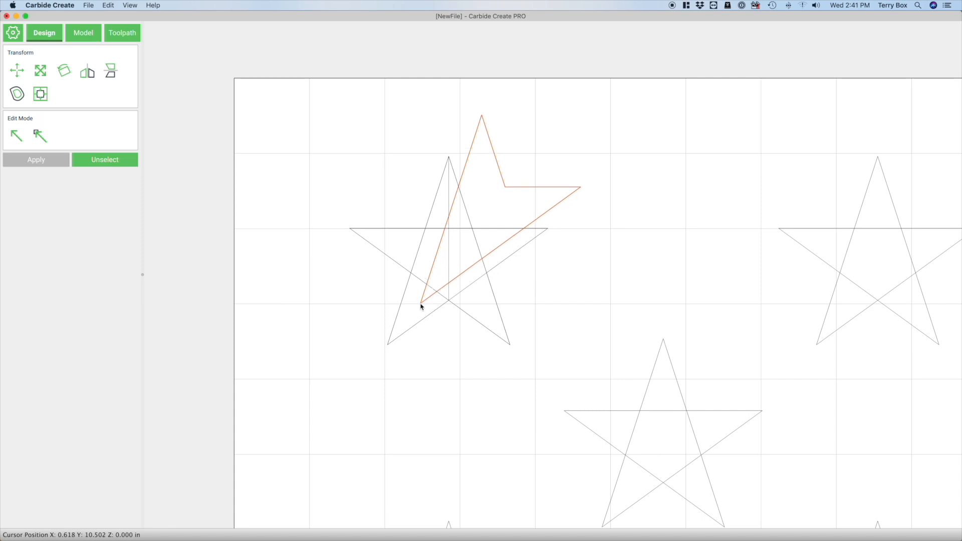
{"action": "left_click_drag", "start_coordinate": [421, 306], "coordinate": [391, 347]}
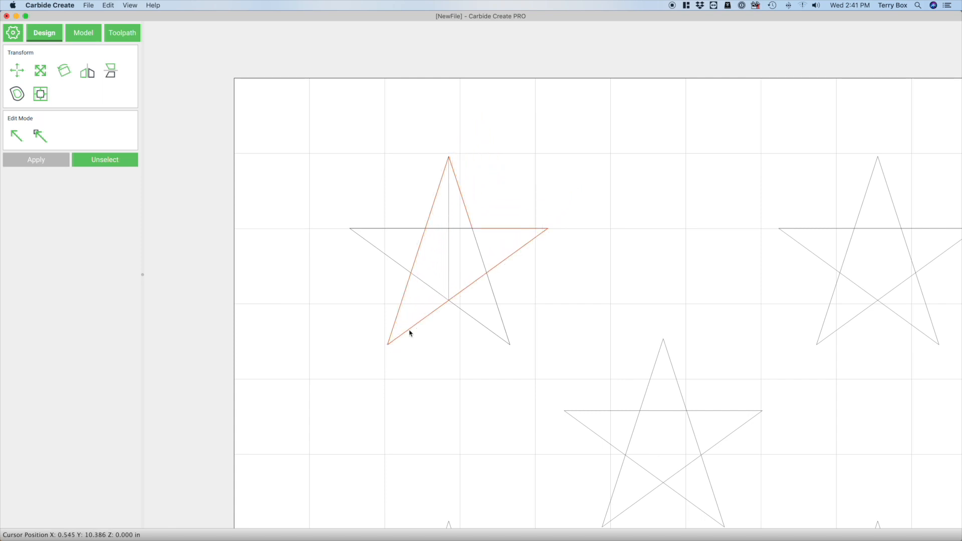
Union the three overlapping arrowhead shapes into a single star outline and clear the selection
{"action": "key", "text": "Escape"}
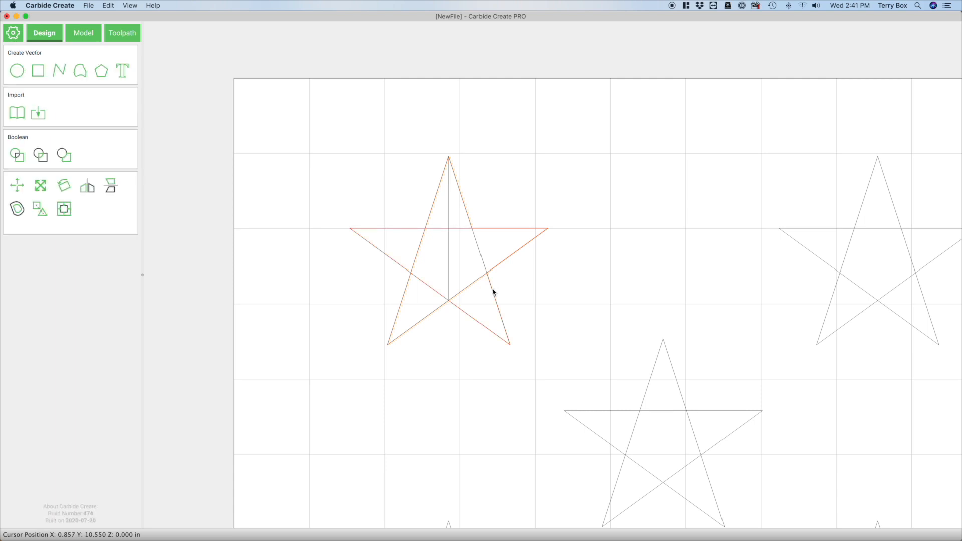
{"action": "left_click", "coordinate": [22, 158]}
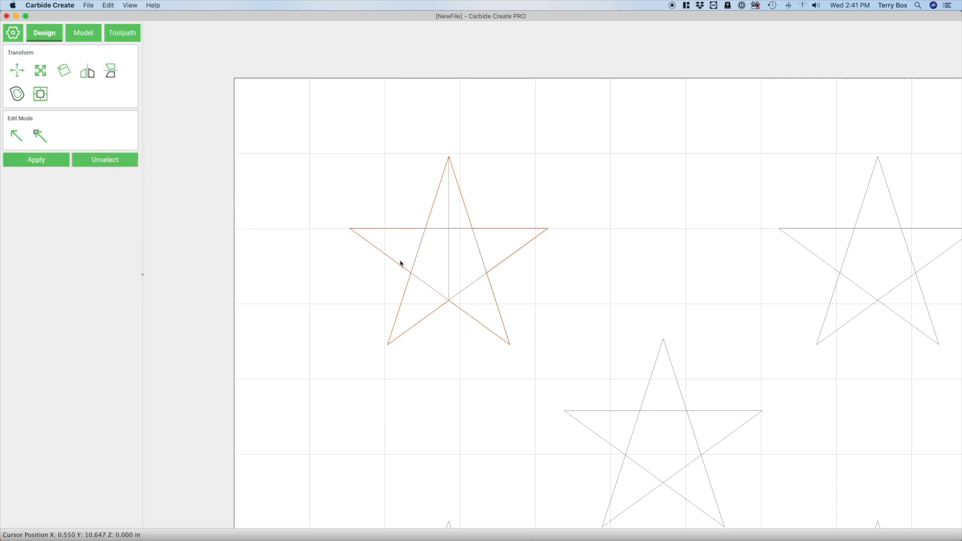
{"action": "left_click", "coordinate": [424, 246]}
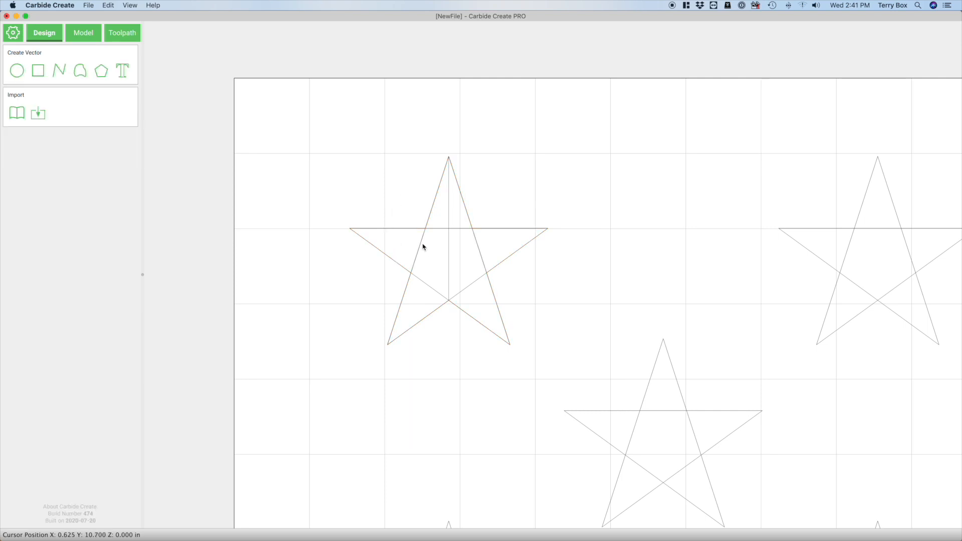
Delete the original crossed-line star and the vertical helper line inside the new star outline
{"action": "left_click", "coordinate": [423, 247]}
{"action": "left_click", "coordinate": [423, 247]}
{"action": "left_click", "coordinate": [420, 249]}
{"action": "left_click", "coordinate": [421, 250]}
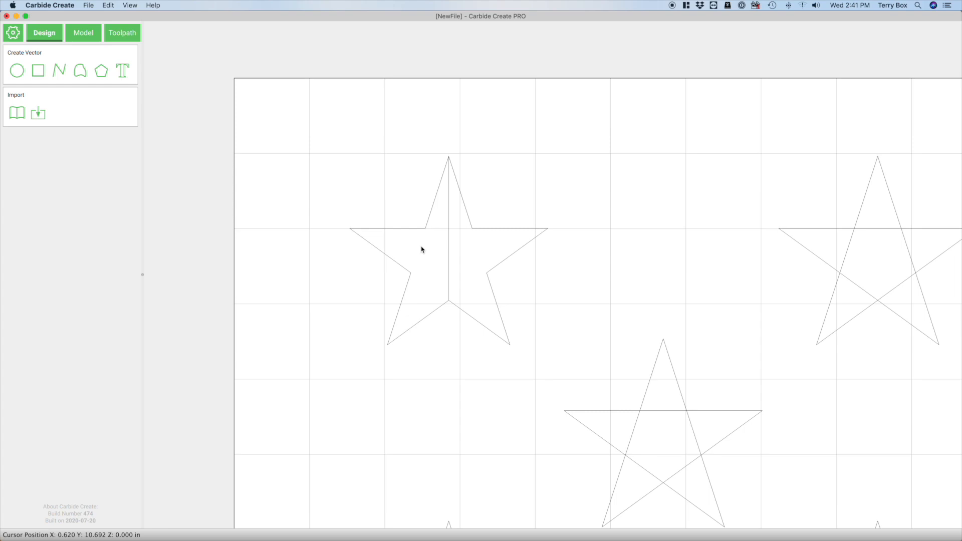
{"action": "left_click", "coordinate": [448, 240]}
{"action": "key", "text": "Delete"}
Duplicate the clean outline star and align the copies with the tips of the other five crossed-line stars in the first row
{"action": "scroll", "coordinate": [265, 284], "scroll_direction": "down", "scroll_amount": 2}
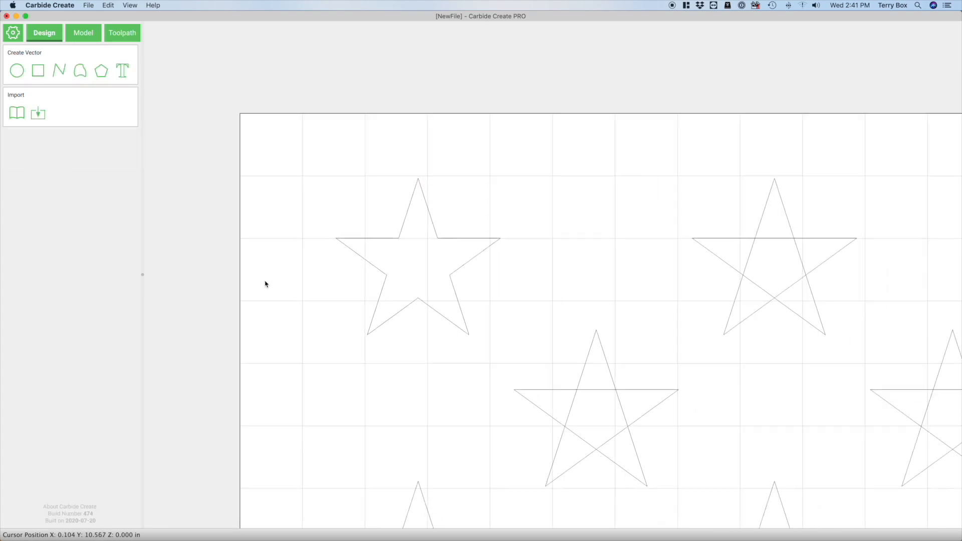
{"action": "scroll", "coordinate": [270, 235], "scroll_direction": "down", "scroll_amount": 6}
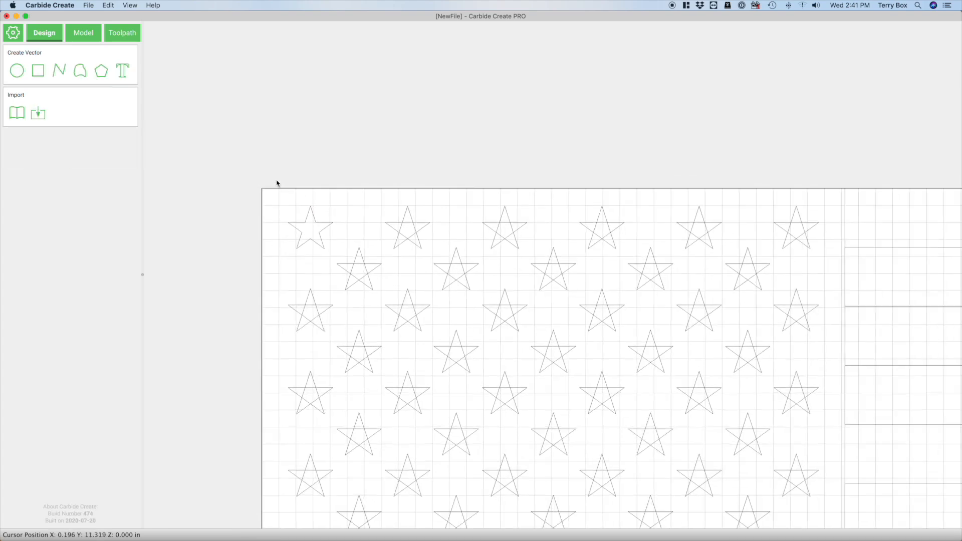
{"action": "scroll", "coordinate": [283, 166], "scroll_direction": "down", "scroll_amount": 2}
{"action": "left_click", "coordinate": [311, 211]}
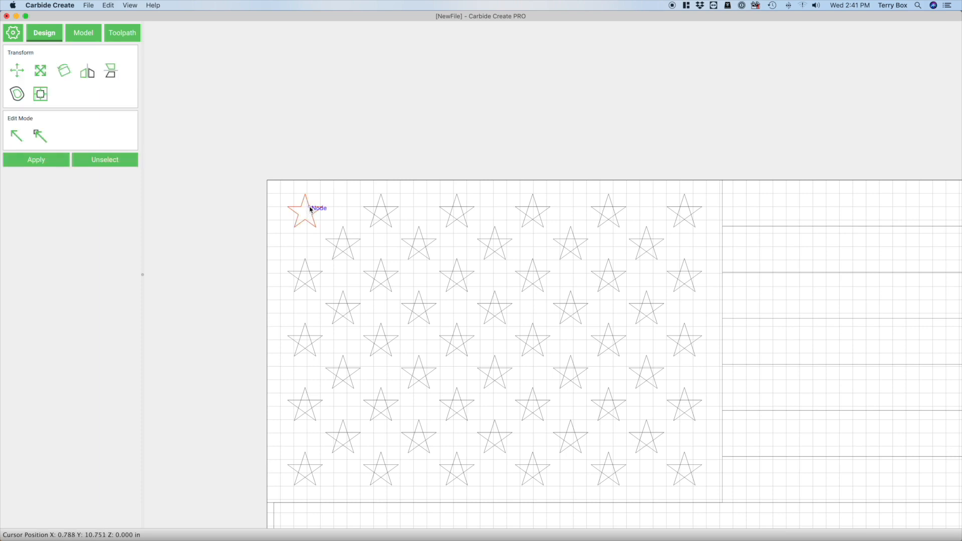
{"action": "left_click_drag", "start_coordinate": [310, 211], "coordinate": [536, 199]}
{"action": "scroll", "coordinate": [536, 197], "scroll_direction": "up", "scroll_amount": 6}
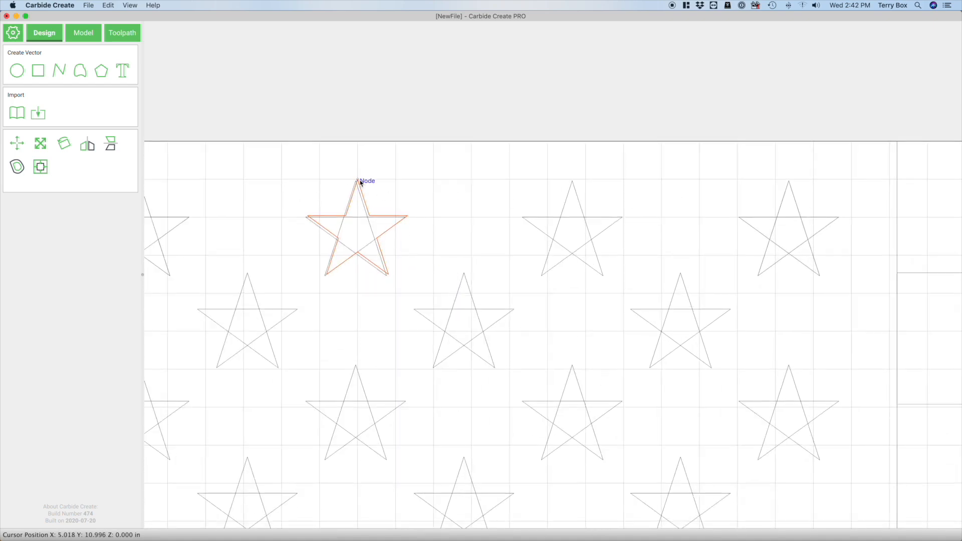
{"action": "left_click_drag", "start_coordinate": [358, 181], "coordinate": [788, 182]}
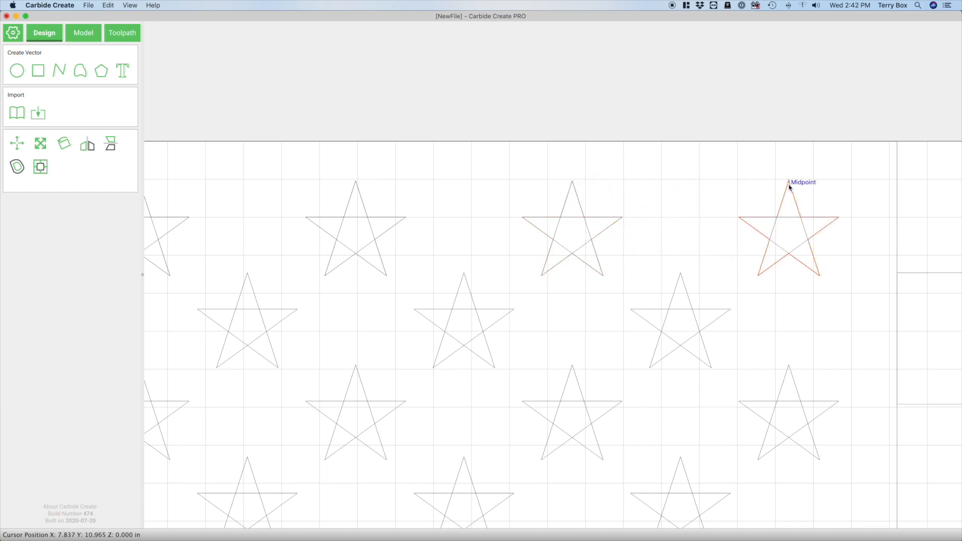
Delete the original crossed-line stars beneath the outline copies in the first row
{"action": "key", "text": "Escape"}
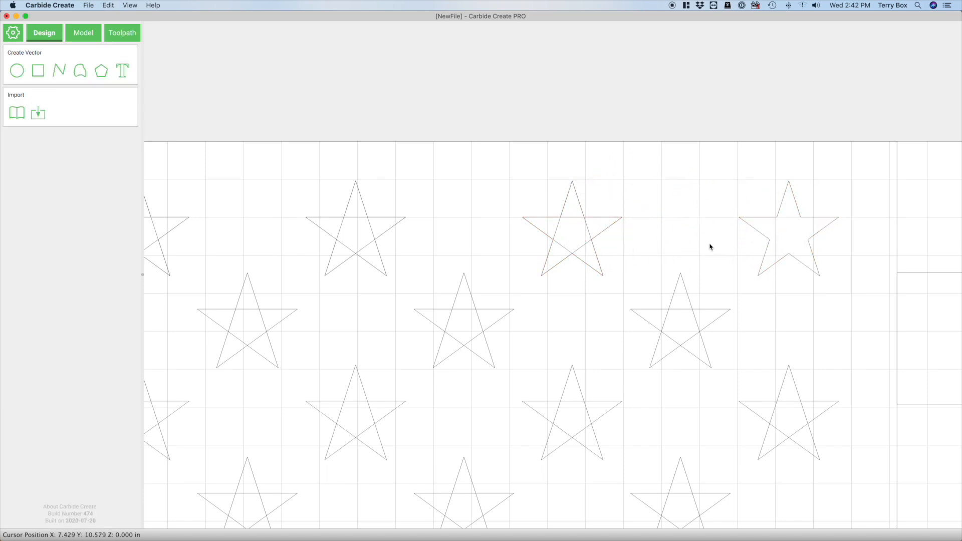
{"action": "left_click", "coordinate": [589, 228]}
{"action": "key", "text": "Escape"}
{"action": "left_click", "coordinate": [370, 227]}
{"action": "key", "text": "Escape"}
{"action": "scroll", "coordinate": [901, 217], "scroll_direction": "down", "scroll_amount": 5}
{"action": "scroll", "coordinate": [782, 243], "scroll_direction": "down", "scroll_amount": 1}
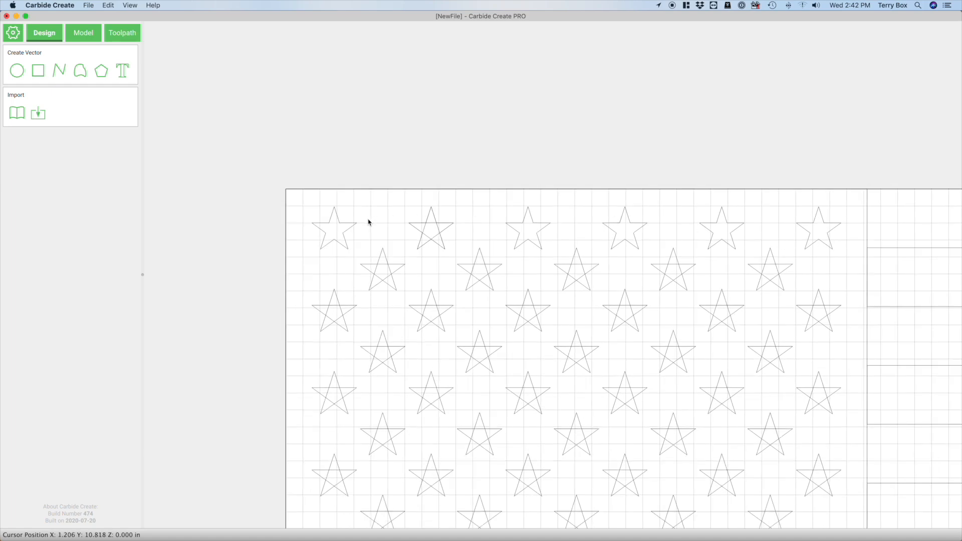
{"action": "scroll", "coordinate": [367, 221], "scroll_direction": "up", "scroll_amount": 4}
{"action": "left_click", "coordinate": [477, 235]}
{"action": "left_click", "coordinate": [406, 236]}
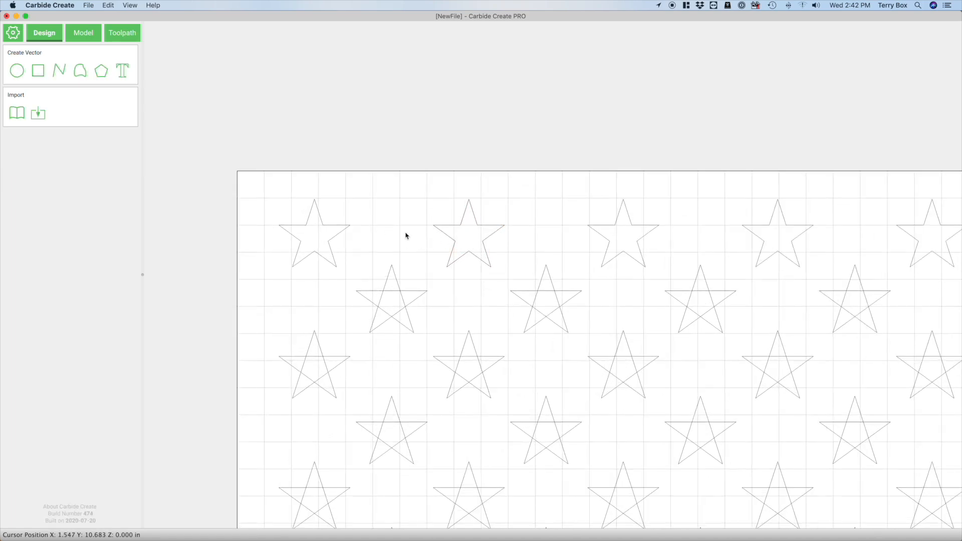
Duplicate the first row of six outline stars and align the copies with the crossed-line stars in the second row
{"action": "scroll", "coordinate": [344, 237], "scroll_direction": "down", "scroll_amount": 3}
{"action": "left_click_drag", "start_coordinate": [294, 172], "coordinate": [766, 261]}
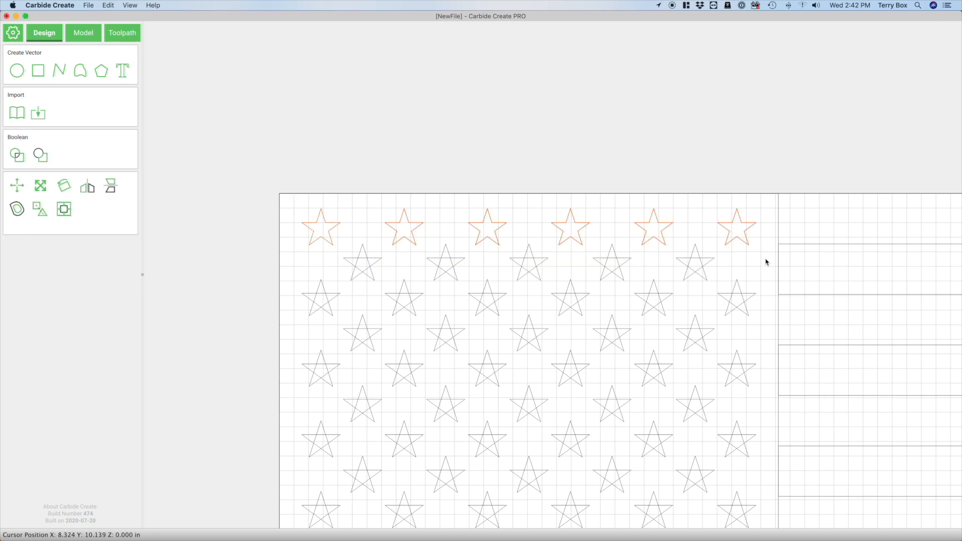
{"action": "key", "text": "super+d"}
{"action": "left_click_drag", "start_coordinate": [335, 199], "coordinate": [367, 247]}
{"action": "scroll", "coordinate": [775, 272], "scroll_direction": "up", "scroll_amount": 3}
{"action": "scroll", "coordinate": [775, 273], "scroll_direction": "up", "scroll_amount": 1}
Clear the selection and delete the surplus sixth star copy overlapping the stripes at the end of the second row
{"action": "left_click", "coordinate": [800, 255]}
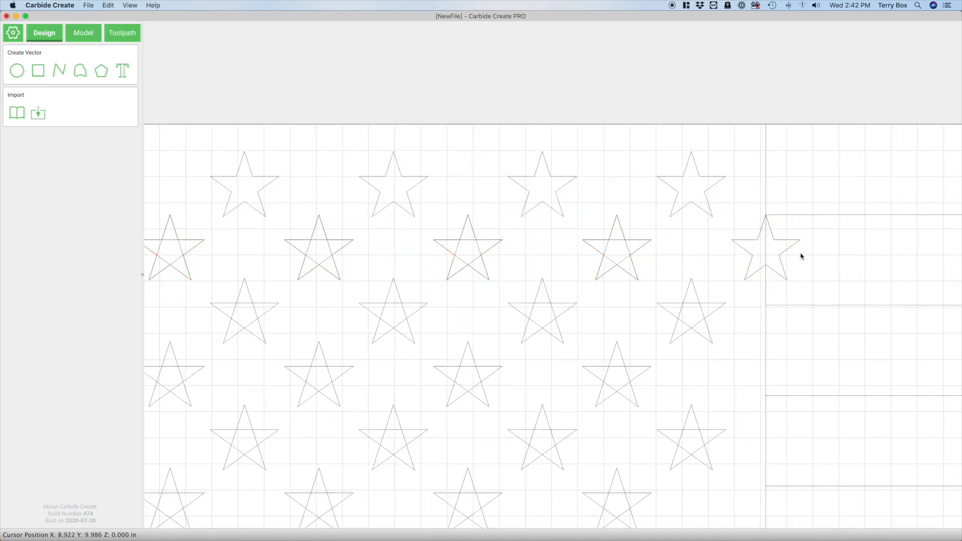
{"action": "left_click", "coordinate": [794, 249]}
{"action": "key", "text": "Delete"}
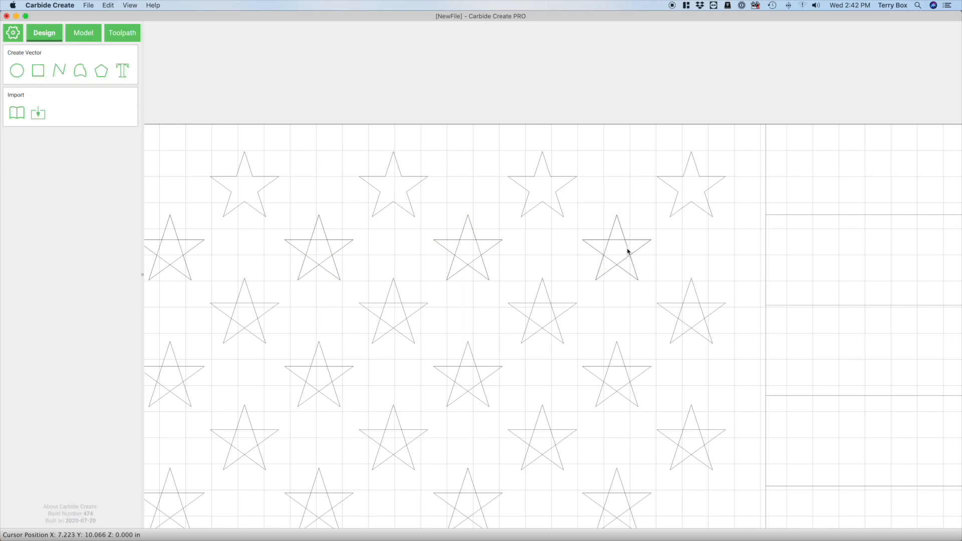
Delete the original crossed-line stars beneath the five outline copies in the second row
{"action": "left_click", "coordinate": [628, 252]}
{"action": "left_click", "coordinate": [550, 253]}
{"action": "left_click", "coordinate": [476, 254]}
{"action": "left_click", "coordinate": [365, 250]}
{"action": "left_click", "coordinate": [331, 251]}
{"action": "key", "text": "Delete"}
{"action": "scroll", "coordinate": [772, 271], "scroll_direction": "down", "scroll_amount": 3}
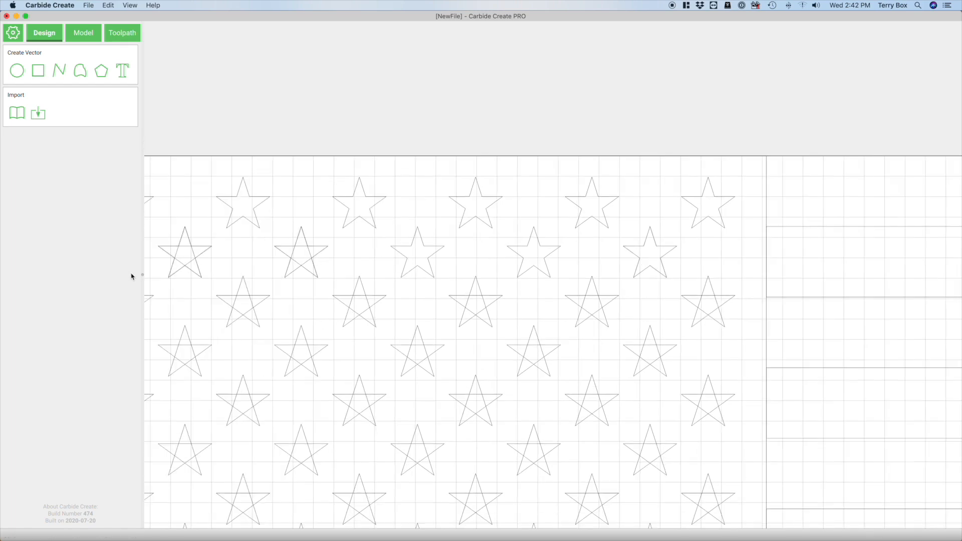
{"action": "scroll", "coordinate": [171, 267], "scroll_direction": "up", "scroll_amount": 3}
{"action": "scroll", "coordinate": [172, 267], "scroll_direction": "up", "scroll_amount": 1}
{"action": "left_click", "coordinate": [383, 250]}
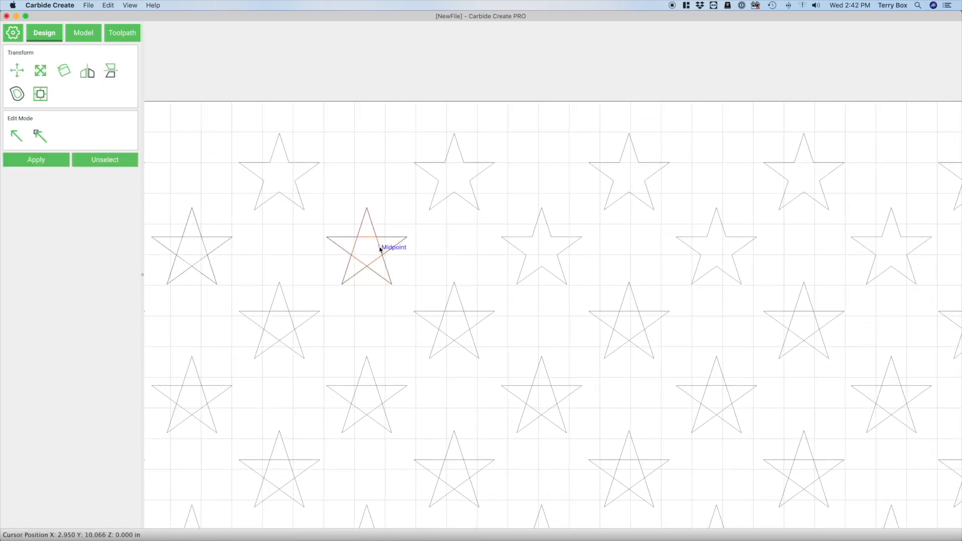
{"action": "left_click", "coordinate": [266, 241]}
Duplicate the first two rows of outline stars and snap the copies onto the third and fourth rows of crossed-line stars
{"action": "scroll", "coordinate": [599, 268], "scroll_direction": "down", "scroll_amount": 5}
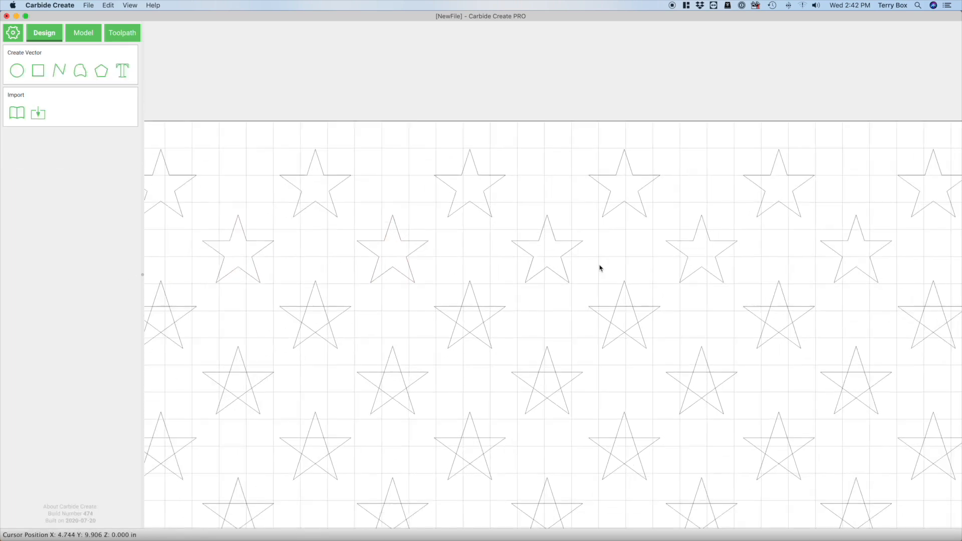
{"action": "scroll", "coordinate": [247, 156], "scroll_direction": "down", "scroll_amount": 1}
{"action": "left_click_drag", "start_coordinate": [281, 149], "coordinate": [681, 263]}
{"action": "left_click_drag", "start_coordinate": [336, 193], "coordinate": [374, 258]}
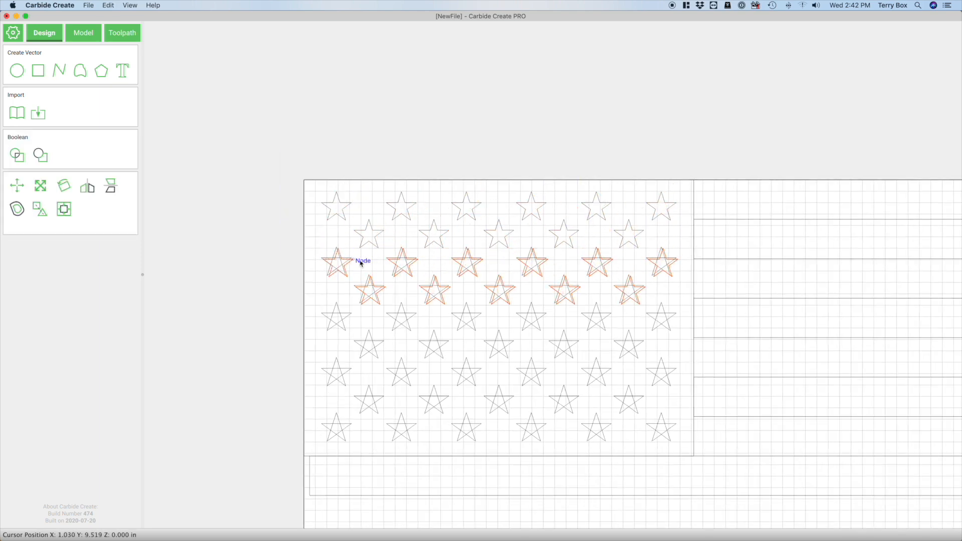
{"action": "scroll", "coordinate": [310, 232], "scroll_direction": "up", "scroll_amount": 3}
{"action": "scroll", "coordinate": [312, 233], "scroll_direction": "up", "scroll_amount": 4}
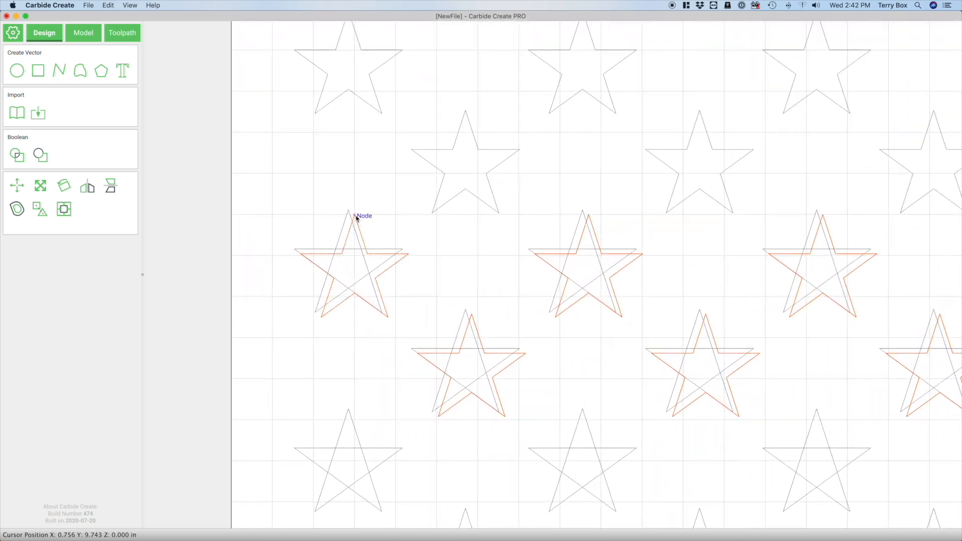
{"action": "left_click_drag", "start_coordinate": [355, 216], "coordinate": [350, 213]}
Delete the crossed-line originals beneath the first two outline stars in each of rows three and four
{"action": "left_click", "coordinate": [355, 266]}
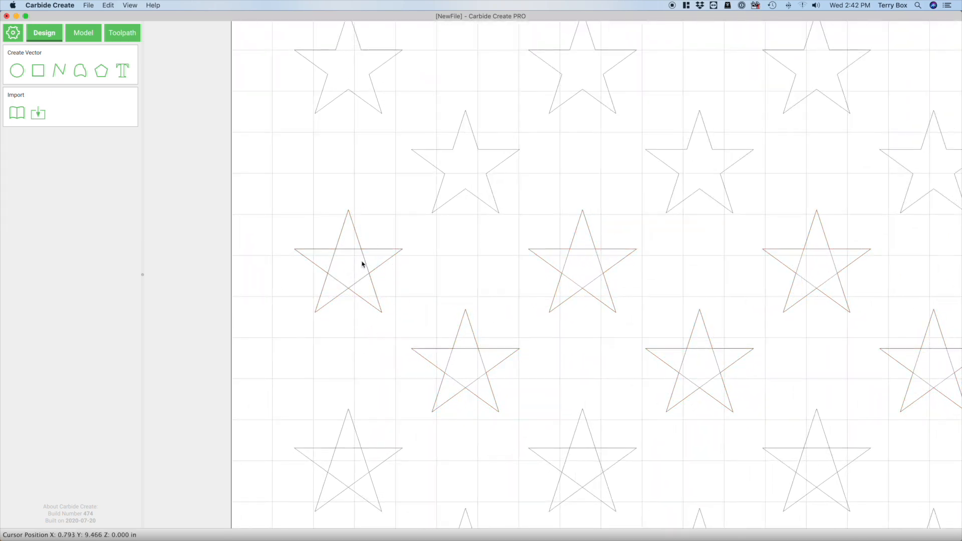
{"action": "left_click", "coordinate": [363, 261]}
{"action": "left_click", "coordinate": [364, 261]}
{"action": "left_click", "coordinate": [479, 361]}
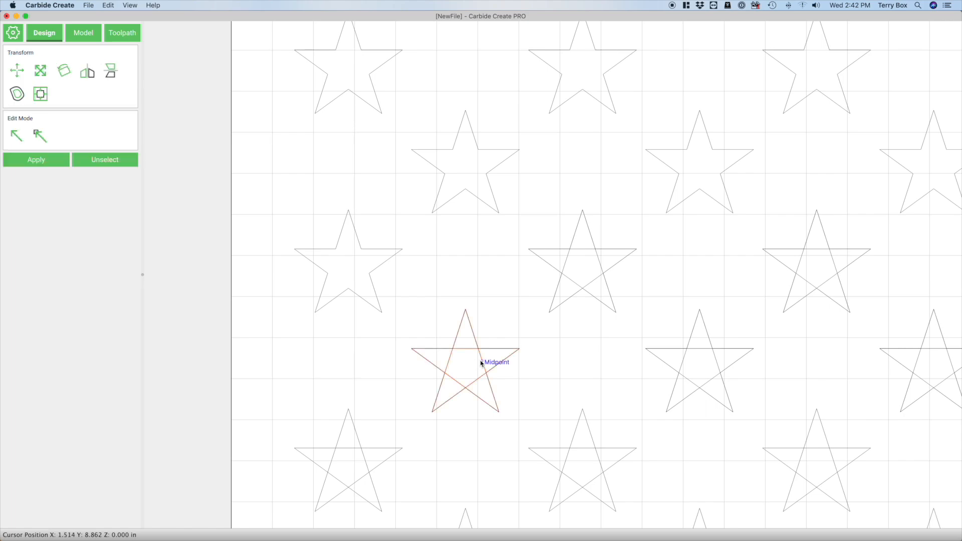
{"action": "left_click", "coordinate": [563, 294]}
{"action": "left_click", "coordinate": [598, 259]}
{"action": "left_click", "coordinate": [663, 343]}
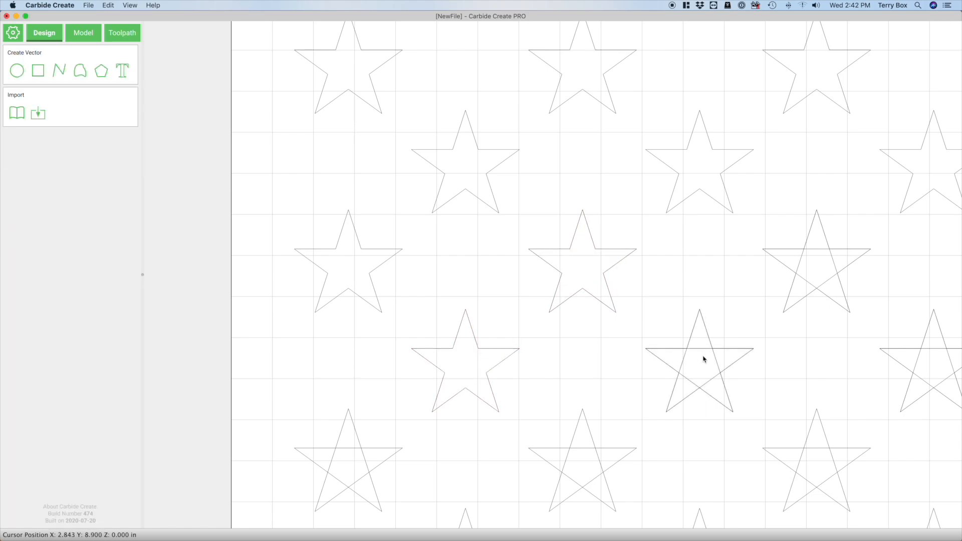
{"action": "left_click", "coordinate": [717, 365]}
{"action": "left_click", "coordinate": [471, 323]}
Delete the remaining crossed-line originals in rows three and four, from the third star to the end of each row
{"action": "scroll", "coordinate": [285, 260], "scroll_direction": "down", "scroll_amount": 5}
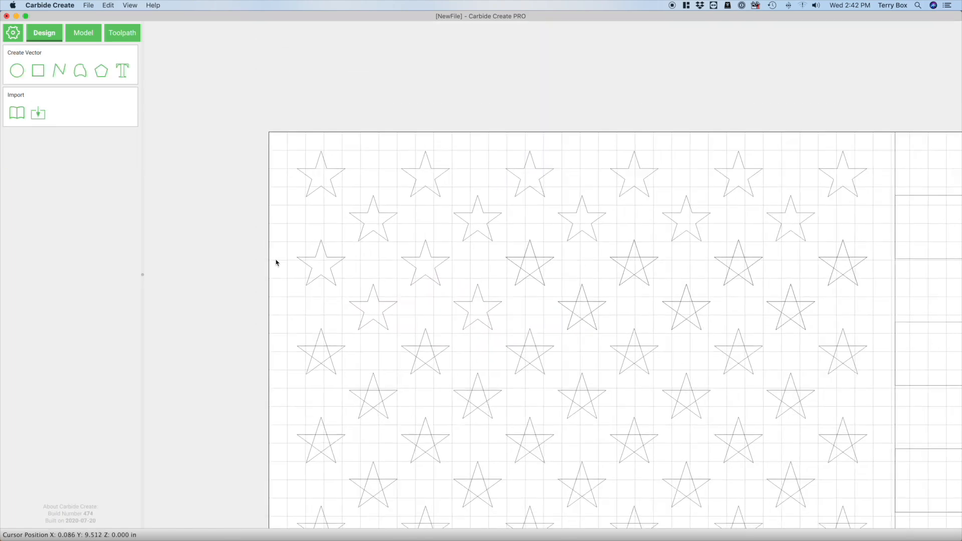
{"action": "scroll", "coordinate": [861, 286], "scroll_direction": "up", "scroll_amount": 4}
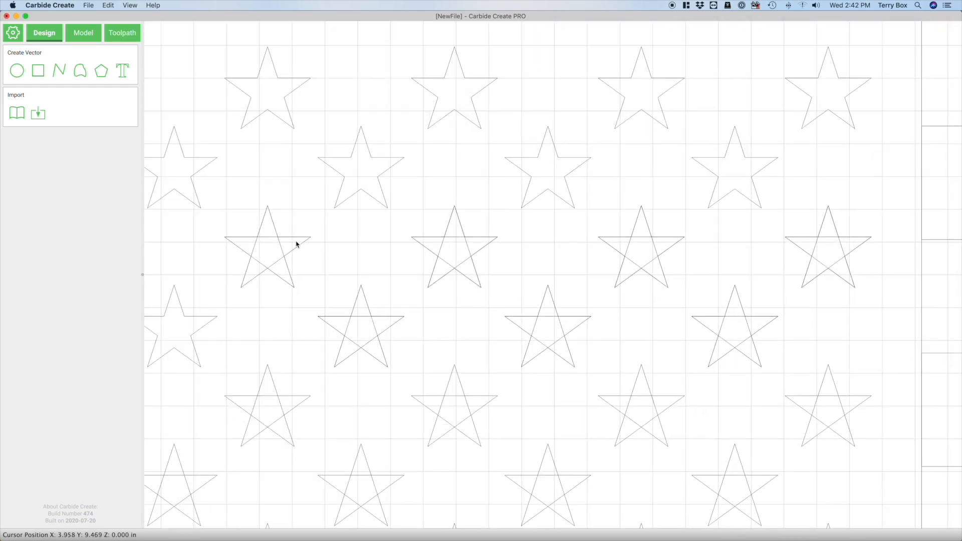
{"action": "left_click", "coordinate": [378, 326]}
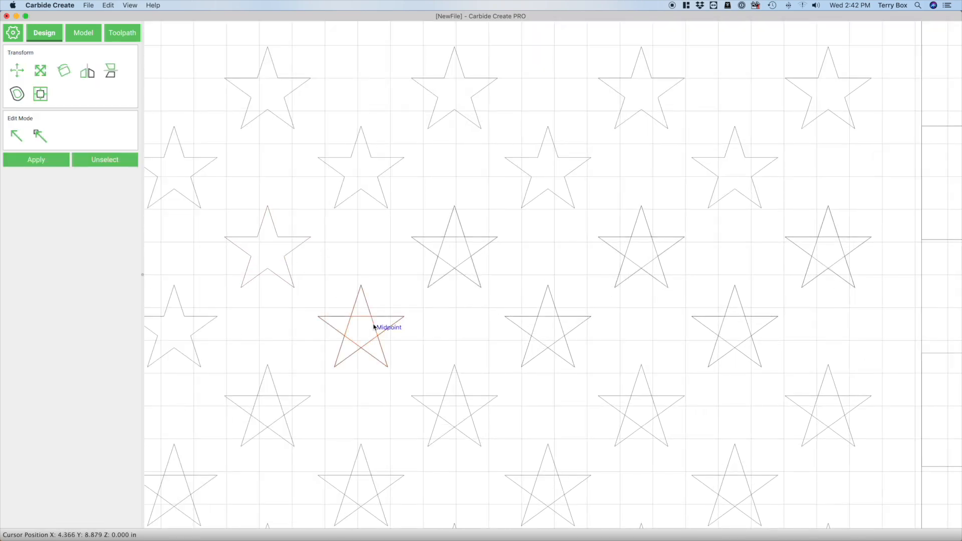
{"action": "left_click", "coordinate": [417, 302]}
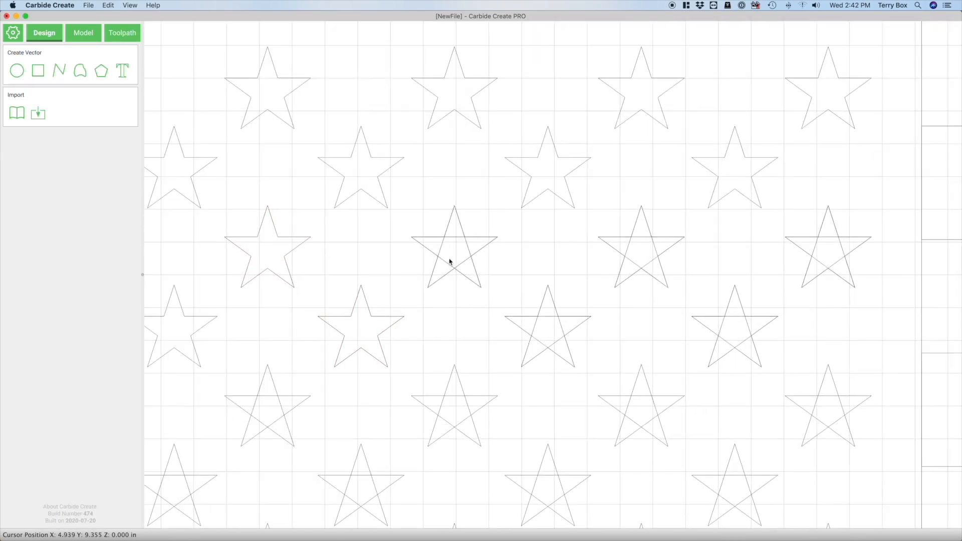
{"action": "left_click", "coordinate": [556, 329]}
{"action": "left_click", "coordinate": [582, 319]}
{"action": "left_click", "coordinate": [655, 252]}
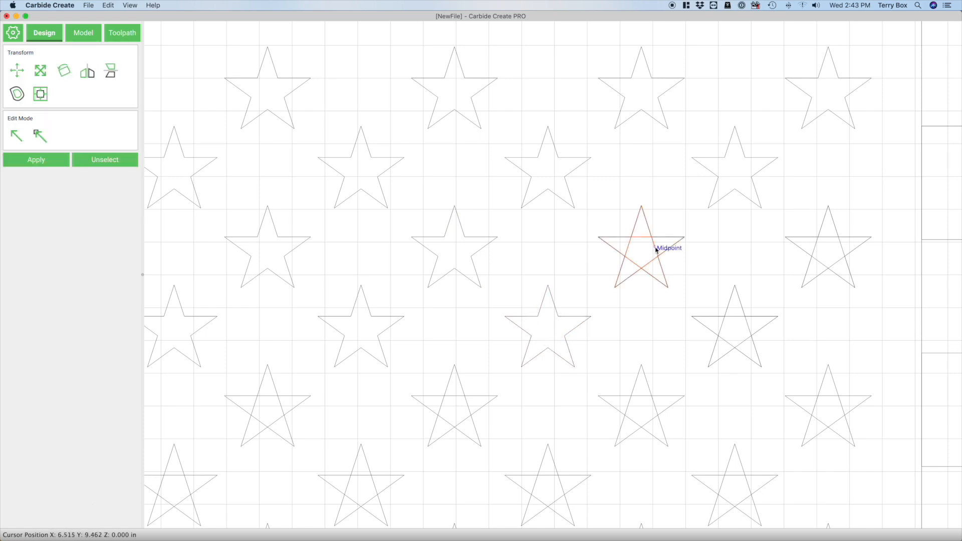
{"action": "left_click", "coordinate": [706, 283]}
{"action": "left_click", "coordinate": [751, 331]}
{"action": "left_click", "coordinate": [828, 280]}
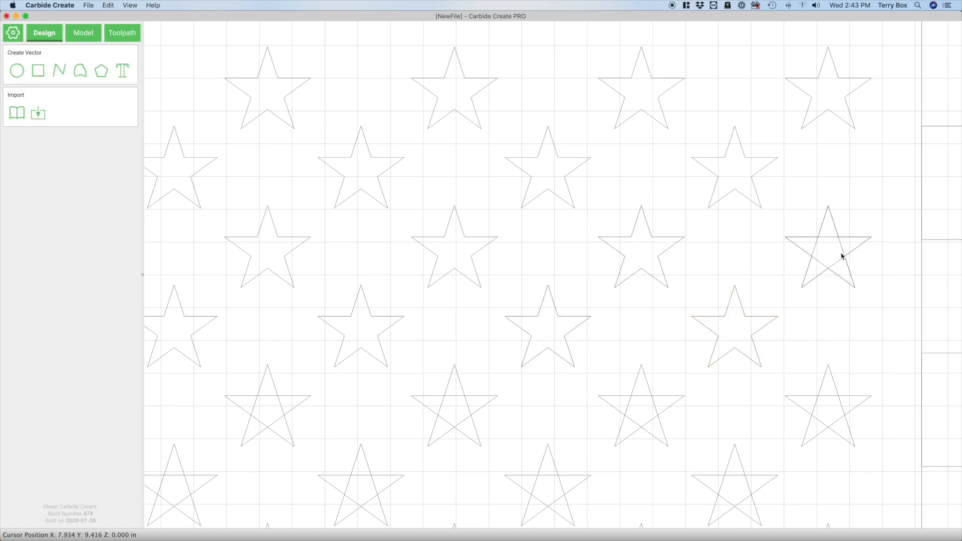
{"action": "left_click", "coordinate": [843, 251]}
{"action": "left_click", "coordinate": [843, 399]}
Duplicate the first four rows of outline stars and align the copies with the crossed-line stars in rows five to eight
{"action": "scroll", "coordinate": [800, 309], "scroll_direction": "down", "scroll_amount": 3}
{"action": "scroll", "coordinate": [590, 185], "scroll_direction": "down", "scroll_amount": 3}
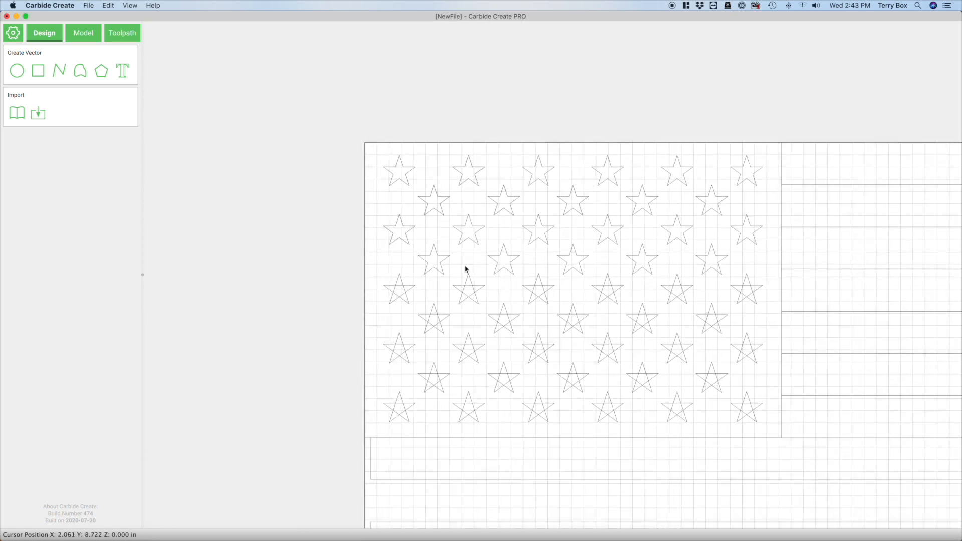
{"action": "left_click_drag", "start_coordinate": [359, 125], "coordinate": [775, 284]}
{"action": "key", "text": "super+d"}
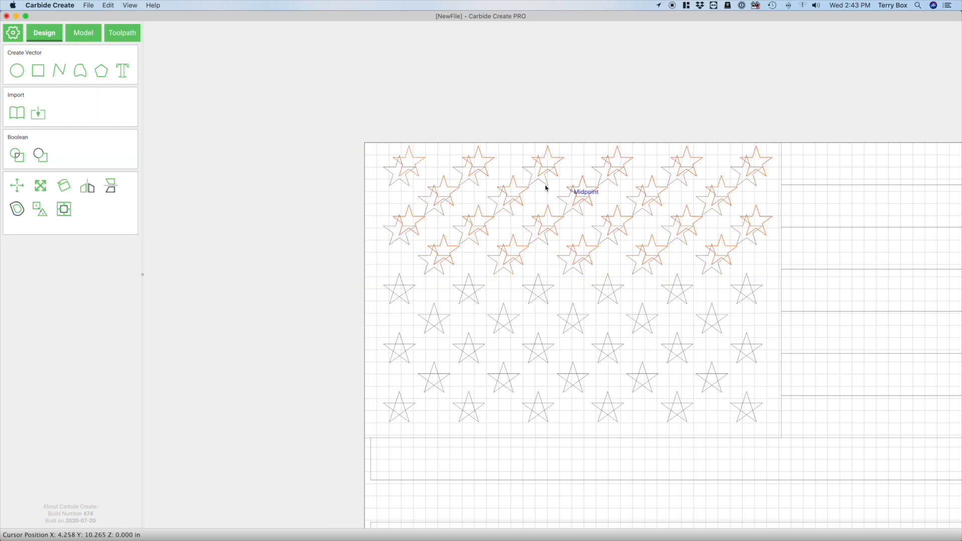
{"action": "left_click_drag", "start_coordinate": [410, 145], "coordinate": [403, 277]}
{"action": "scroll", "coordinate": [436, 426], "scroll_direction": "up", "scroll_amount": 6}
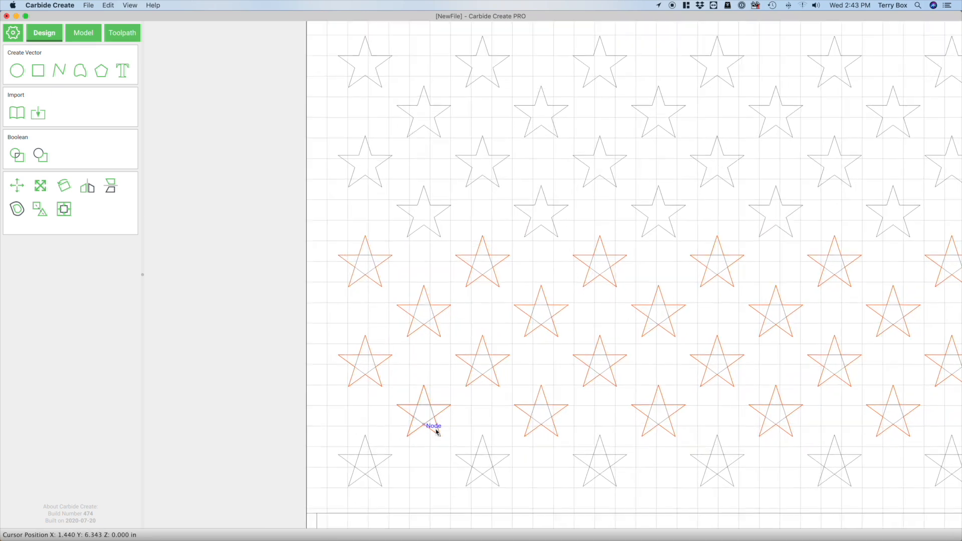
{"action": "scroll", "coordinate": [470, 375], "scroll_direction": "up", "scroll_amount": 2}
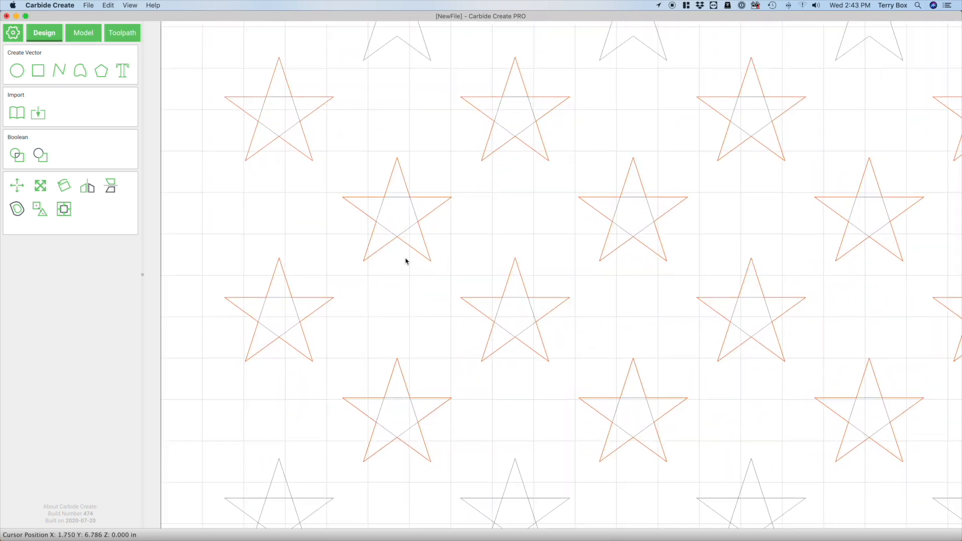
Clear the selection and delete the crossed-line original beneath the first outline star in each of rows five to eight
{"action": "left_click", "coordinate": [357, 139]}
{"action": "left_click", "coordinate": [295, 106]}
{"action": "left_click", "coordinate": [305, 128]}
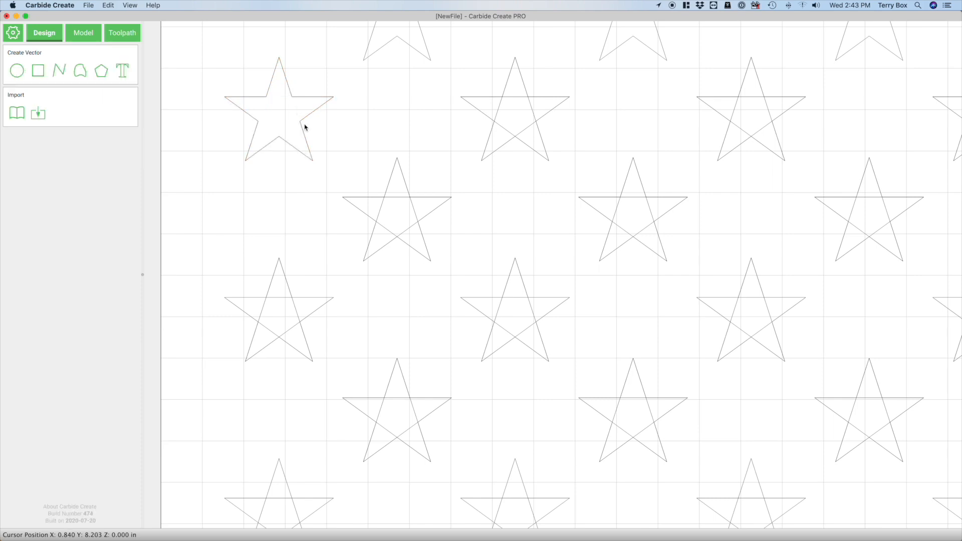
{"action": "left_click", "coordinate": [411, 211]}
{"action": "key", "text": "Delete"}
{"action": "left_click", "coordinate": [296, 309]}
{"action": "key", "text": "Delete"}
{"action": "left_click", "coordinate": [415, 410]}
{"action": "key", "text": "Delete"}
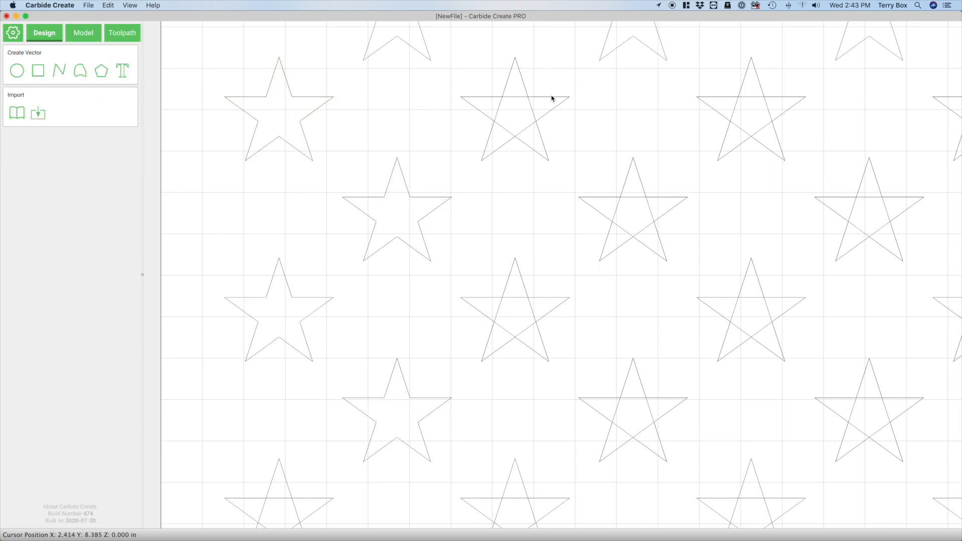
Delete the crossed-line original beneath the second outline star in each of rows five to eight
{"action": "left_click", "coordinate": [532, 111]}
{"action": "key", "text": "Delete"}
{"action": "left_click", "coordinate": [651, 215]}
{"action": "key", "text": "Delete"}
{"action": "left_click", "coordinate": [533, 311]}
{"action": "key", "text": "Delete"}
{"action": "left_click", "coordinate": [649, 412]}
{"action": "key", "text": "Delete"}
Delete the crossed-line original beneath the third outline star in each of rows five to eight
{"action": "left_click", "coordinate": [770, 113]}
{"action": "key", "text": "Delete"}
{"action": "left_click", "coordinate": [885, 210]}
{"action": "key", "text": "Delete"}
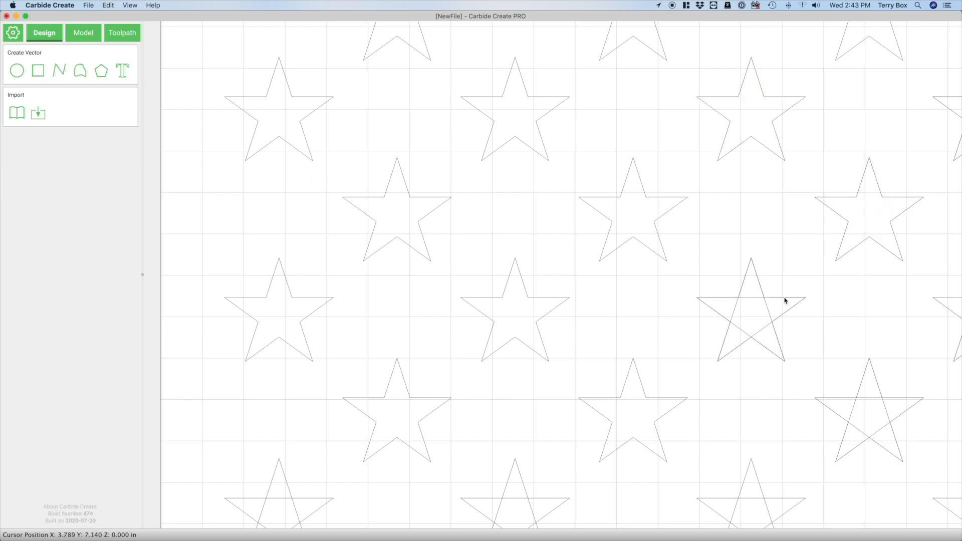
{"action": "left_click", "coordinate": [770, 310]}
{"action": "key", "text": "Delete"}
{"action": "left_click", "coordinate": [885, 413]}
{"action": "key", "text": "Delete"}
Delete the crossed-line original beneath the fourth outline star in each of rows five to eight
{"action": "scroll", "coordinate": [328, 318], "scroll_direction": "down", "scroll_amount": 5}
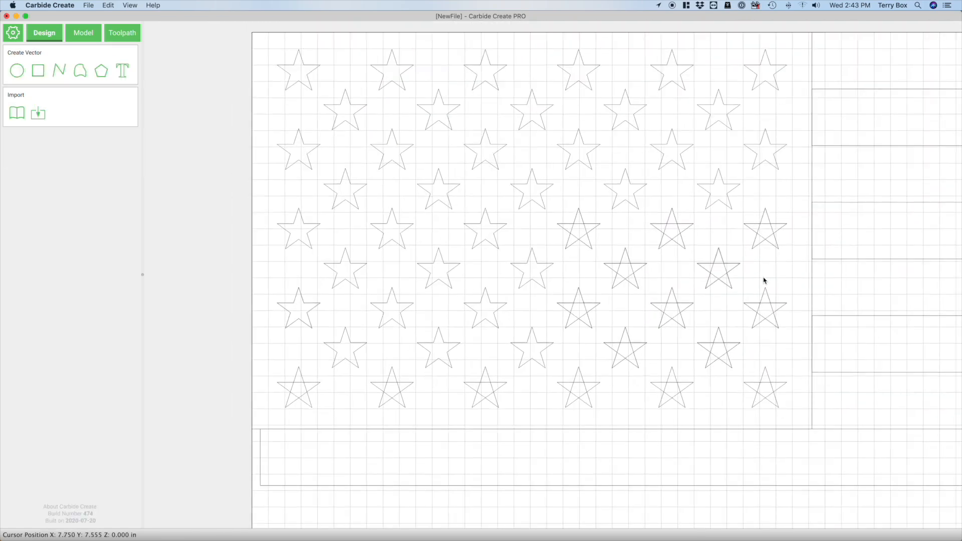
{"action": "scroll", "coordinate": [763, 280], "scroll_direction": "up", "scroll_amount": 4}
{"action": "left_click", "coordinate": [369, 335]}
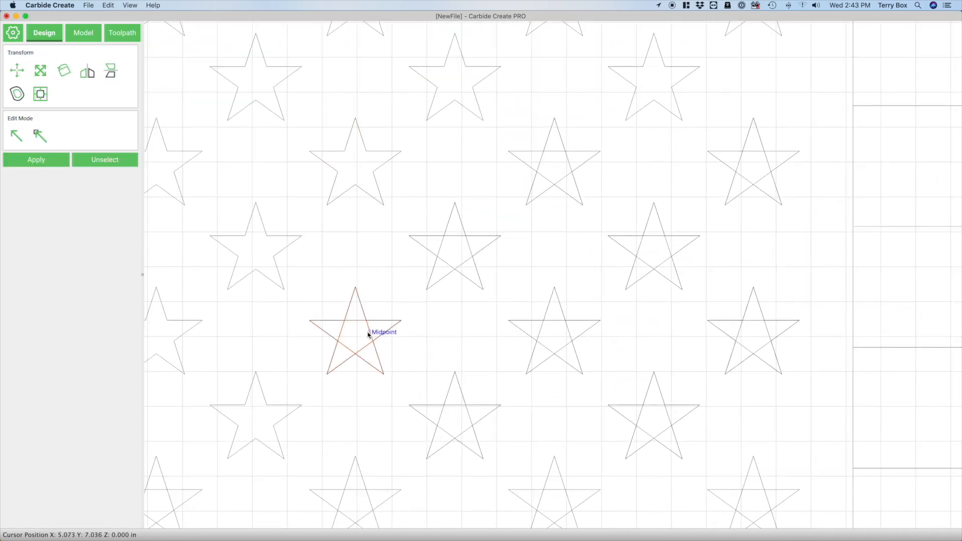
{"action": "key", "text": "Delete"}
{"action": "left_click", "coordinate": [467, 249]}
{"action": "key", "text": "Delete"}
{"action": "left_click", "coordinate": [475, 428]}
{"action": "key", "text": "Delete"}
Delete the crossed-line original beneath the fifth outline star in each of rows five to eight
{"action": "left_click", "coordinate": [571, 163]}
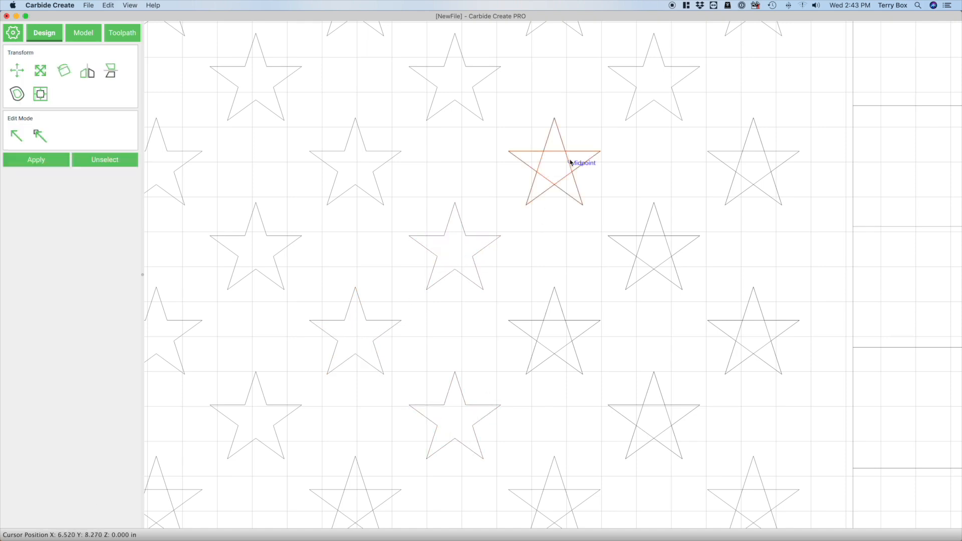
{"action": "key", "text": "Delete"}
{"action": "left_click", "coordinate": [667, 249]}
{"action": "key", "text": "Delete"}
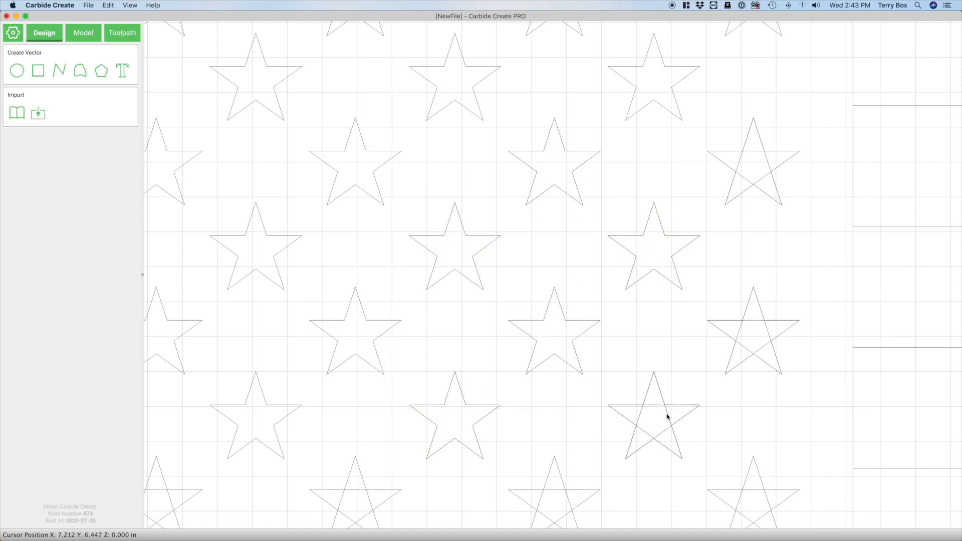
{"action": "left_click", "coordinate": [668, 416]}
{"action": "key", "text": "Delete"}
Delete the crossed-line original beneath the sixth outline star in rows five and seven
{"action": "left_click", "coordinate": [762, 160]}
{"action": "key", "text": "Delete"}
{"action": "left_click", "coordinate": [774, 322]}
{"action": "key", "text": "Delete"}
Duplicate the seventh row of outline stars and align the copies with the crossed-line stars in row nine
{"action": "scroll", "coordinate": [797, 221], "scroll_direction": "down", "scroll_amount": 3}
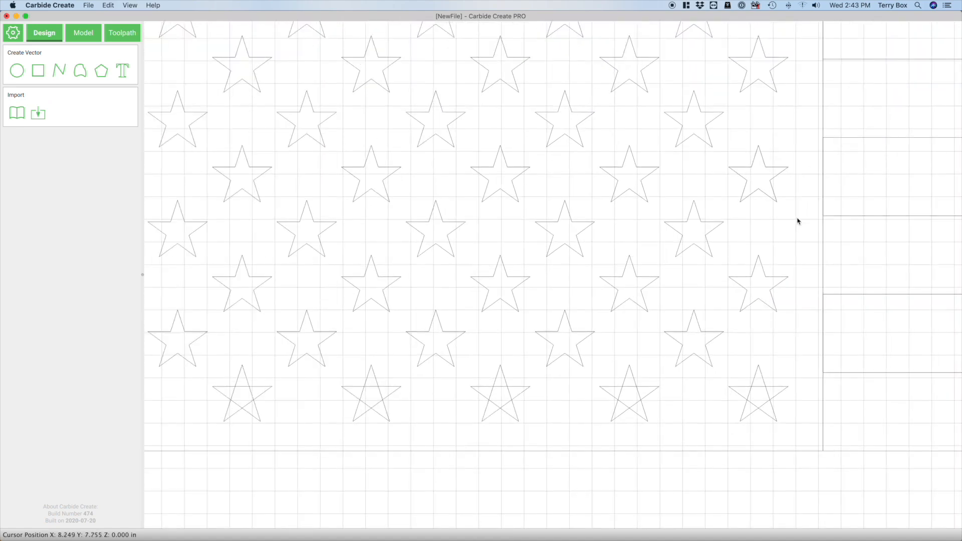
{"action": "scroll", "coordinate": [795, 227], "scroll_direction": "down", "scroll_amount": 3}
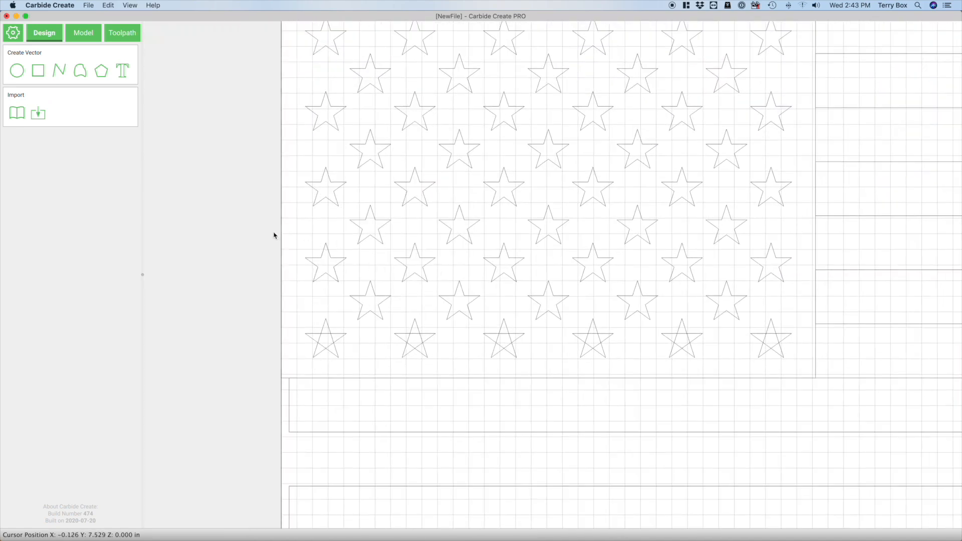
{"action": "left_click_drag", "start_coordinate": [272, 233], "coordinate": [801, 295]}
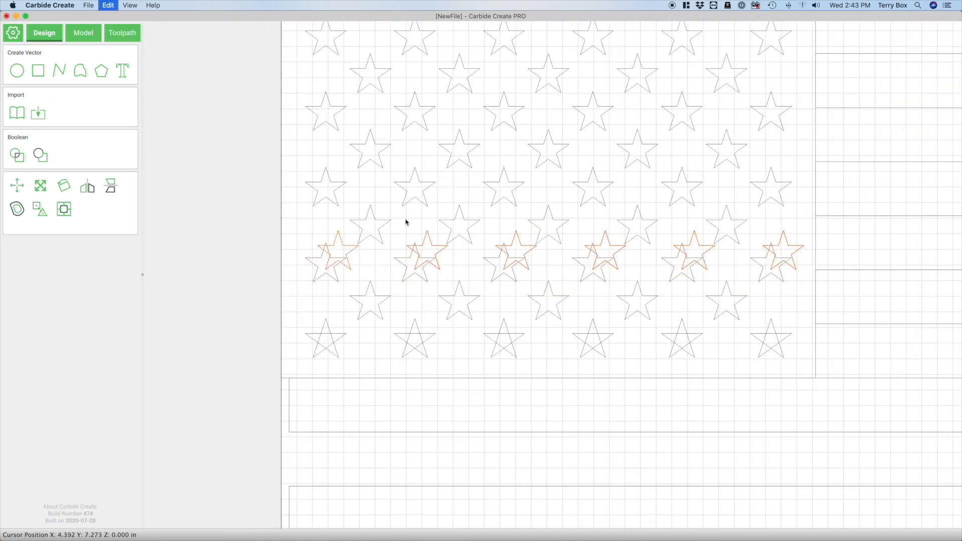
{"action": "left_click_drag", "start_coordinate": [326, 245], "coordinate": [327, 320]}
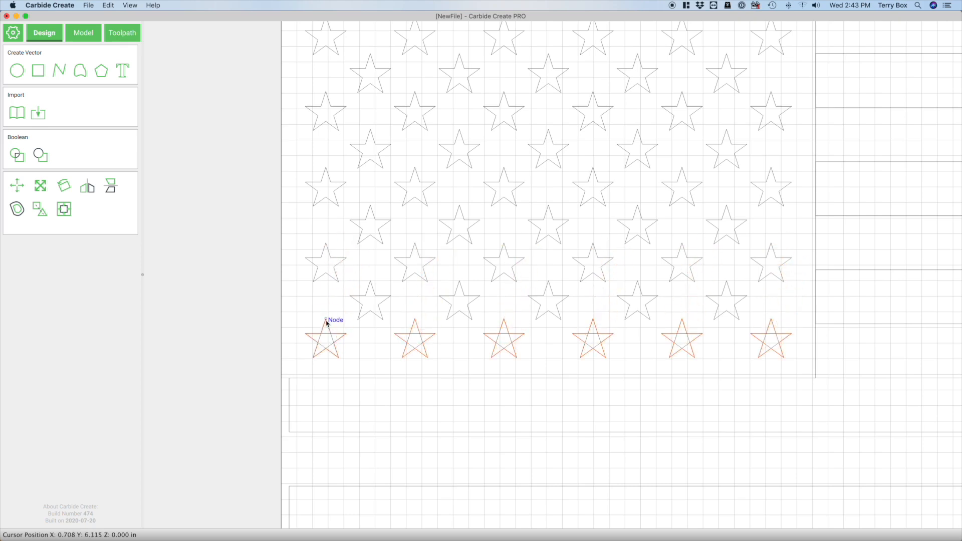
Clear the selection and delete the crossed-line originals beneath the first four outline stars in row nine
{"action": "scroll", "coordinate": [370, 387], "scroll_direction": "up", "scroll_amount": 5}
{"action": "left_click", "coordinate": [335, 309]}
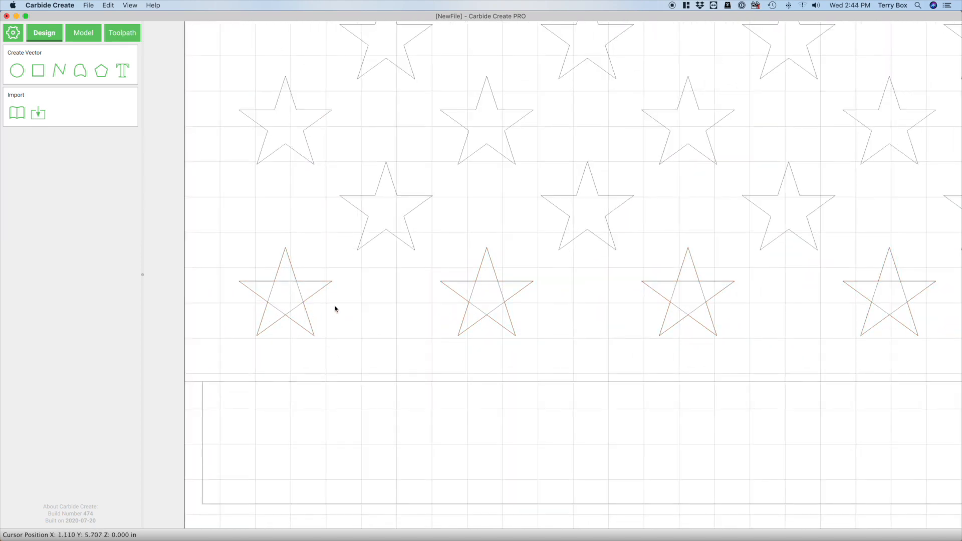
{"action": "left_click", "coordinate": [300, 295]}
{"action": "key", "text": "Delete"}
{"action": "left_click", "coordinate": [505, 295]}
{"action": "key", "text": "Delete"}
{"action": "left_click", "coordinate": [708, 294]}
{"action": "key", "text": "Delete"}
{"action": "left_click", "coordinate": [900, 285]}
{"action": "key", "text": "Delete"}
Delete the crossed-line originals beneath the last two outline stars in row nine
{"action": "scroll", "coordinate": [244, 262], "scroll_direction": "down", "scroll_amount": 3}
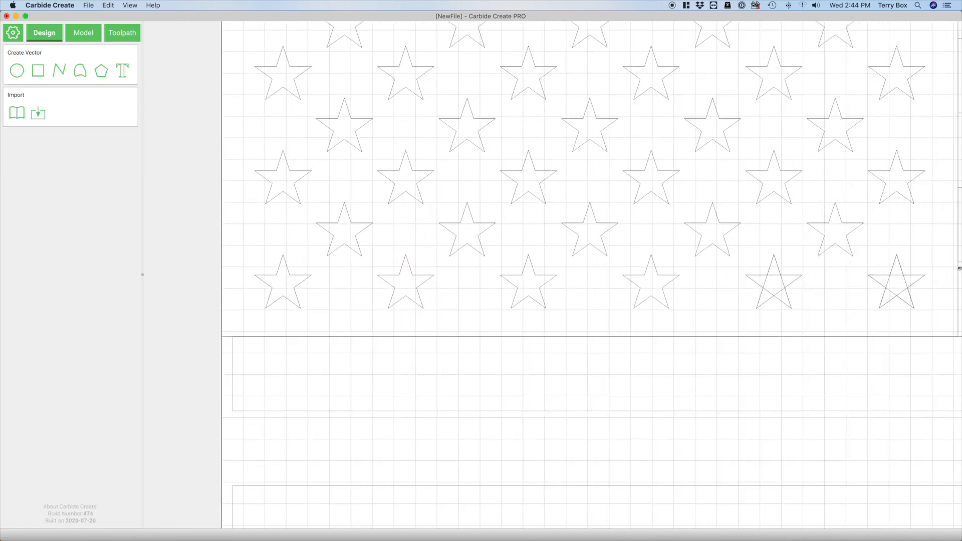
{"action": "scroll", "coordinate": [952, 270], "scroll_direction": "up", "scroll_amount": 4}
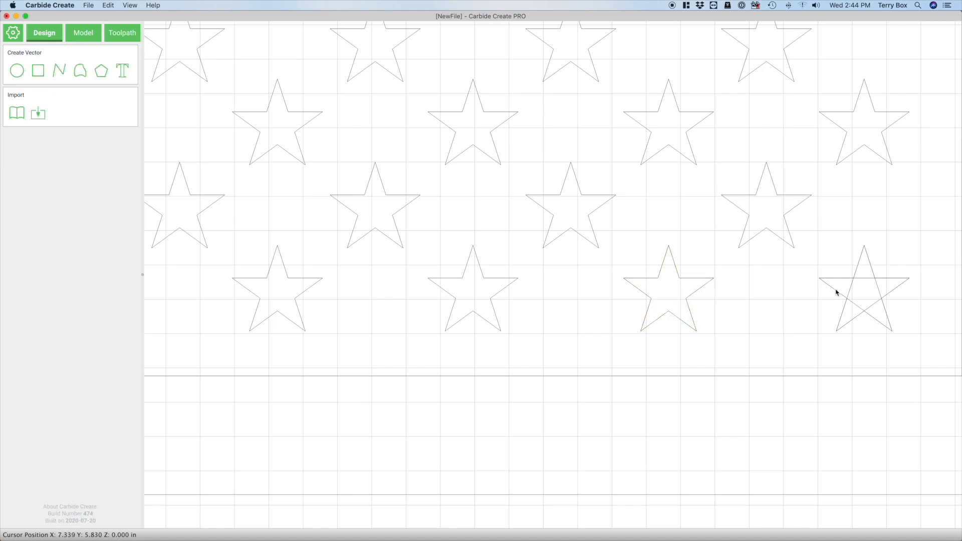
{"action": "left_click", "coordinate": [885, 289]}
{"action": "left_click", "coordinate": [736, 233]}
Delete the canton rectangle that surrounds the star field, keeping all the stars
{"action": "left_click", "coordinate": [130, 5]}
{"action": "left_click", "coordinate": [137, 16]}
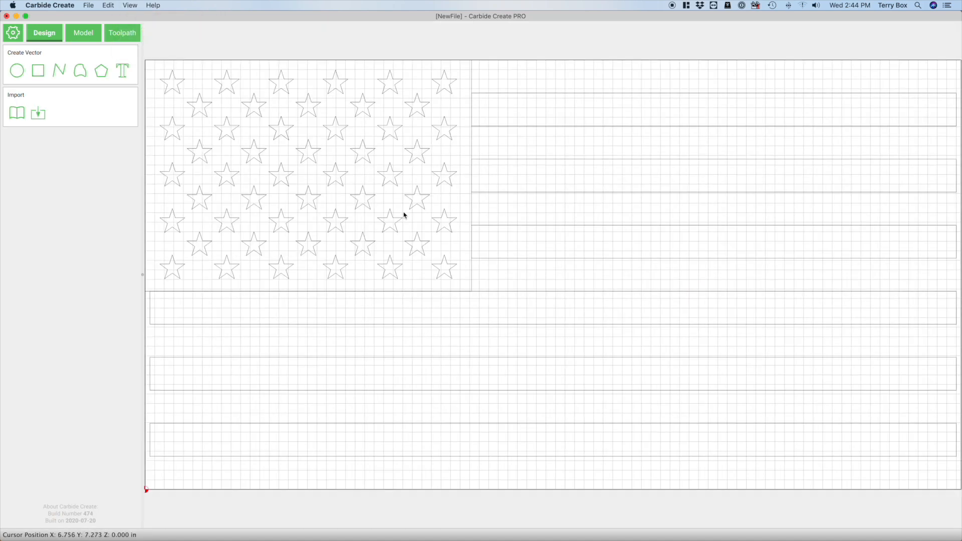
{"action": "left_click_drag", "start_coordinate": [149, 42], "coordinate": [460, 285]}
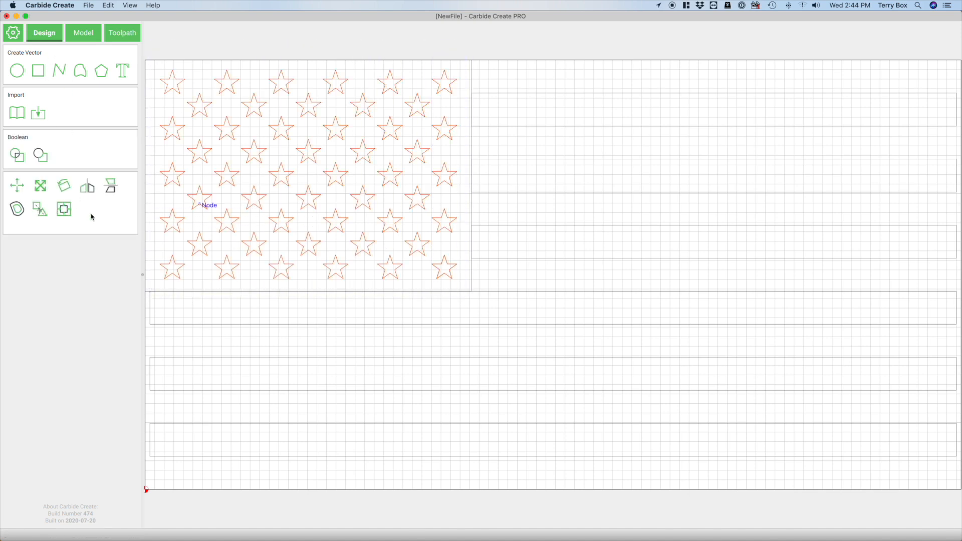
{"action": "scroll", "coordinate": [483, 140], "scroll_direction": "down", "scroll_amount": 1}
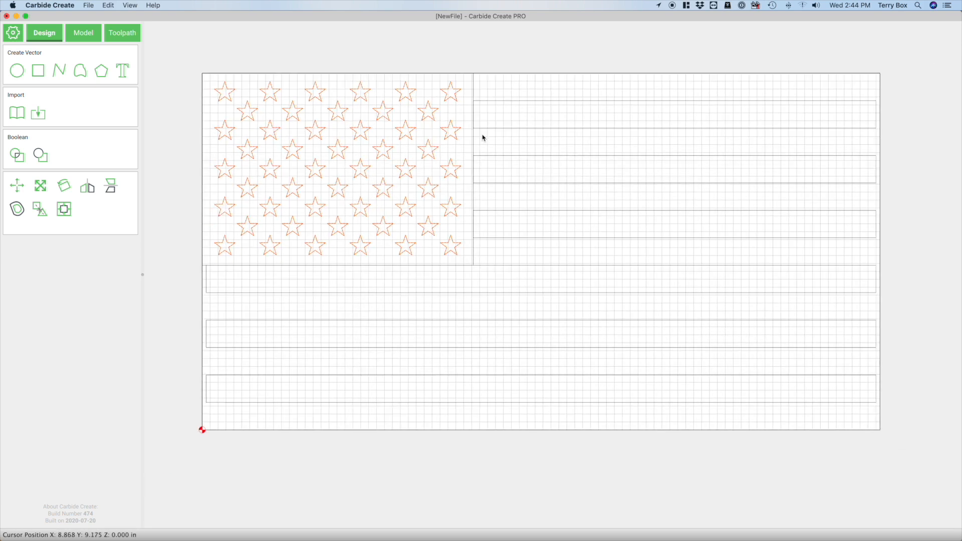
{"action": "left_click", "coordinate": [475, 92]}
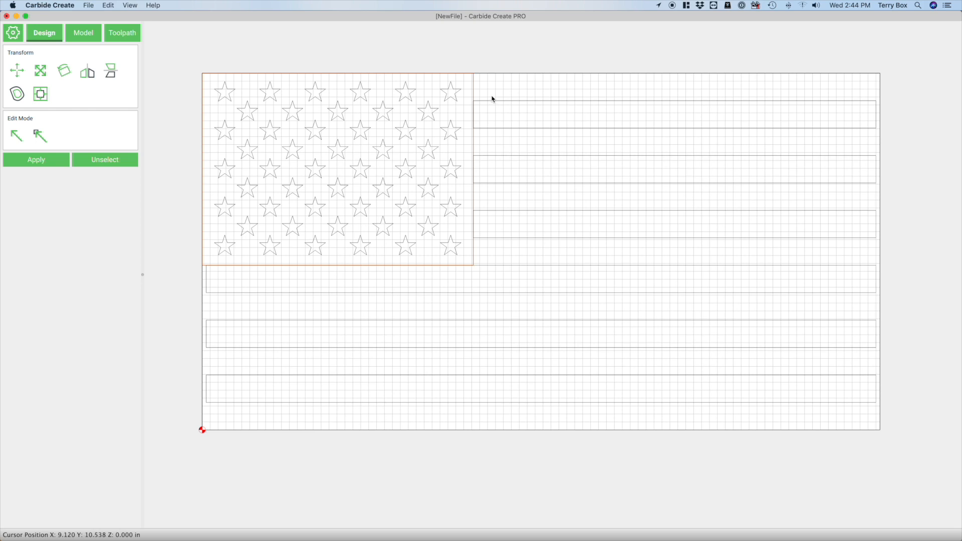
{"action": "key", "text": "Delete"}
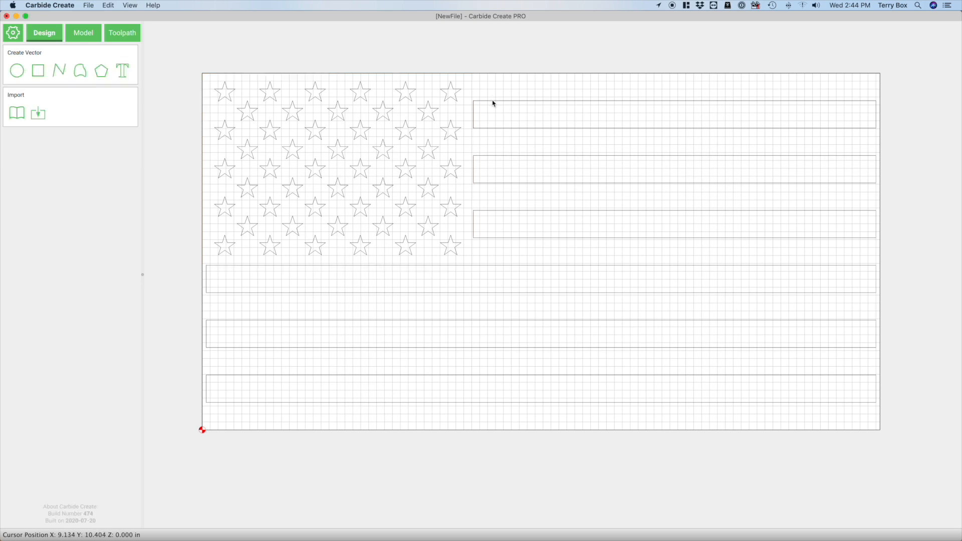
{"action": "left_click", "coordinate": [493, 101]}
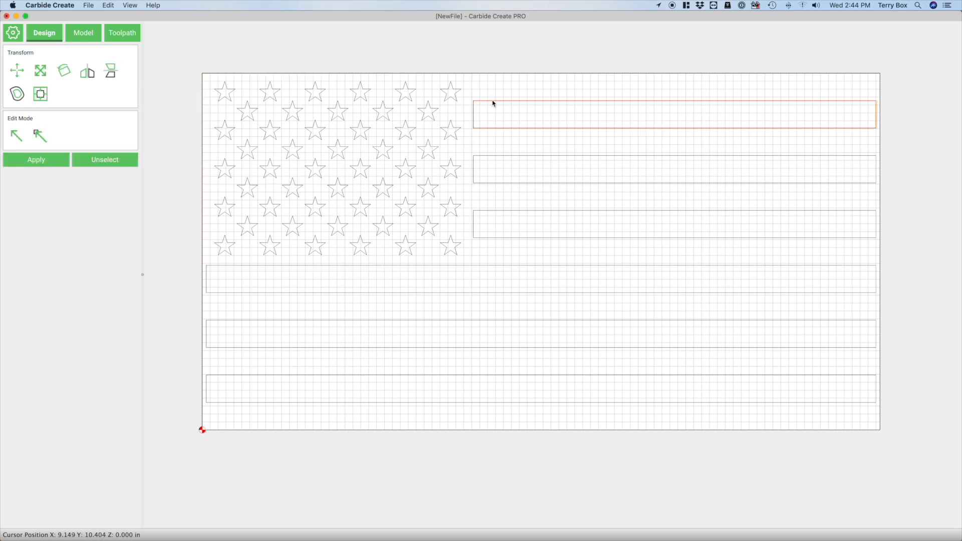
{"action": "left_click", "coordinate": [496, 183], "text": "shift"}
{"action": "left_click", "coordinate": [497, 211], "text": "shift"}
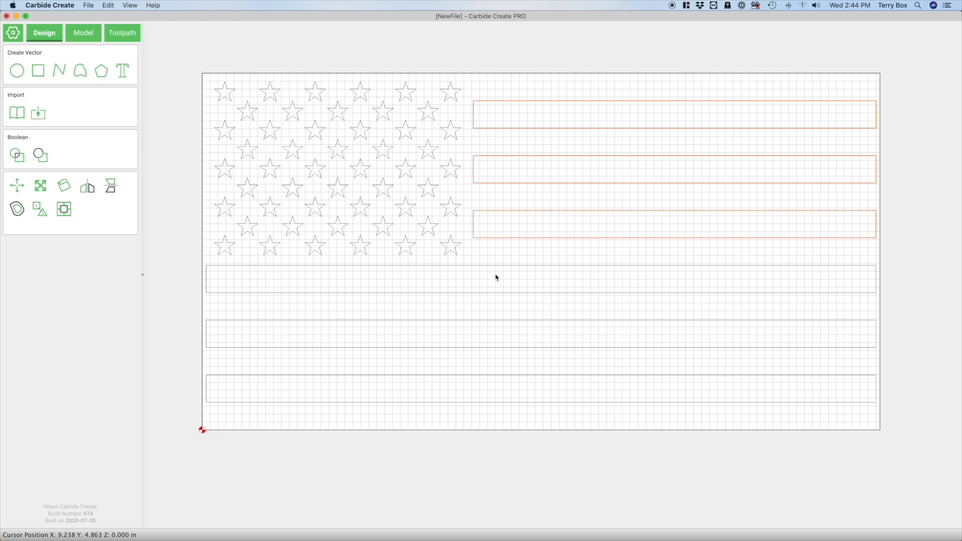
{"action": "left_click", "coordinate": [496, 271], "text": "shift"}
{"action": "left_click", "coordinate": [491, 324], "text": "shift"}
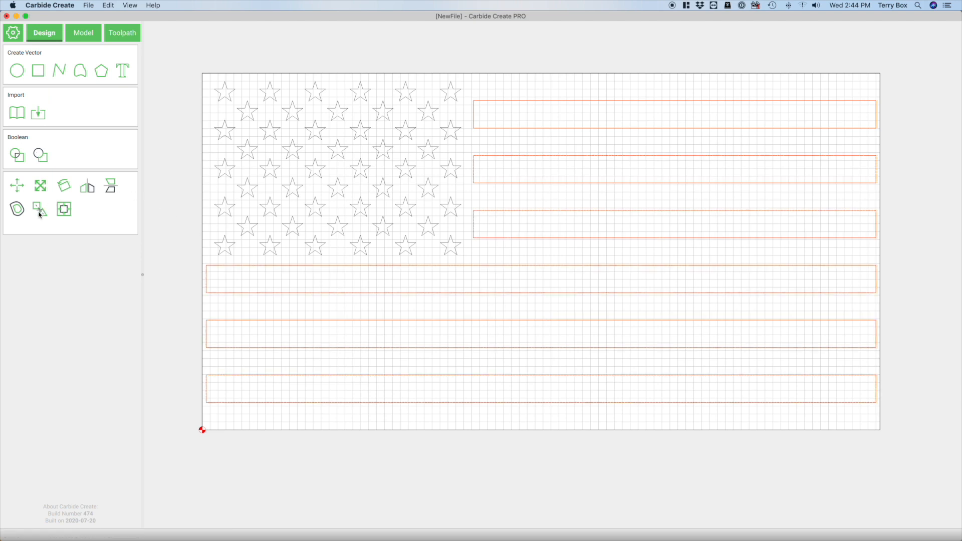
{"action": "left_click", "coordinate": [271, 59]}
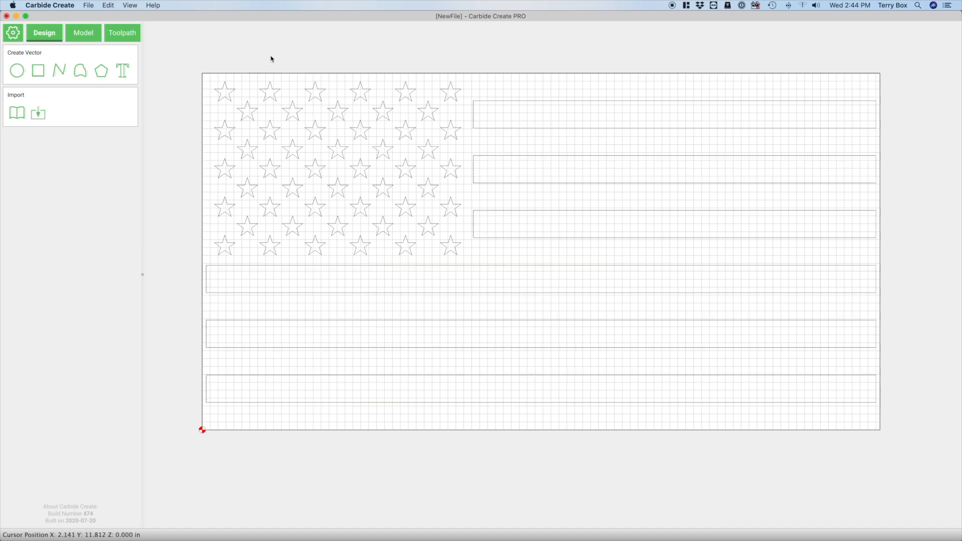
Save the design to the Desktop as "Flag of the United States"
{"action": "left_click", "coordinate": [88, 5]}
{"action": "left_click", "coordinate": [96, 48]}
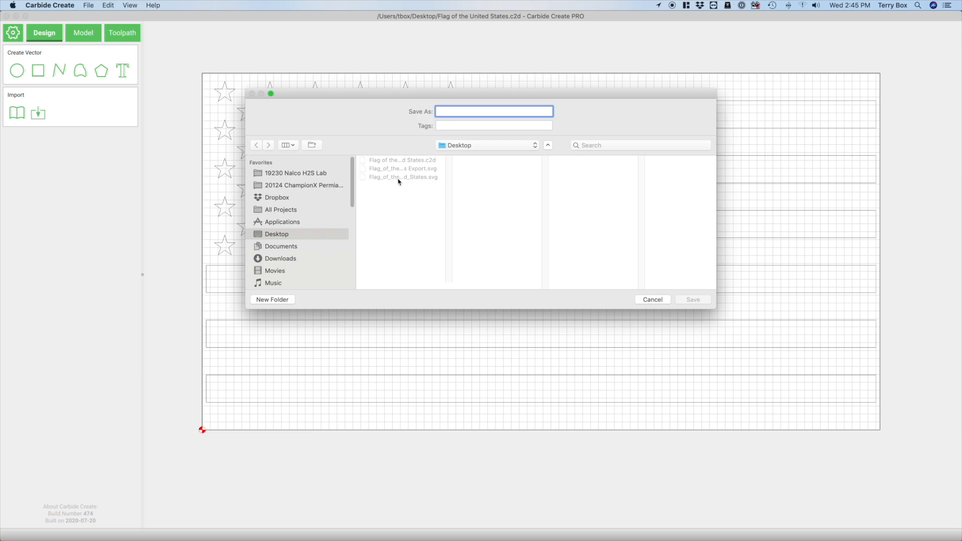
{"action": "left_click", "coordinate": [694, 299]}
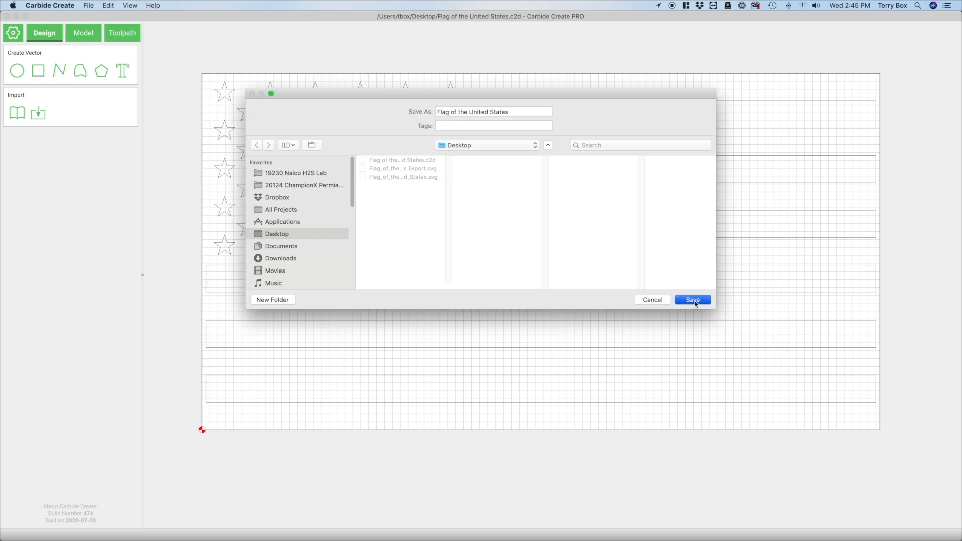
{"action": "left_click", "coordinate": [549, 154]}
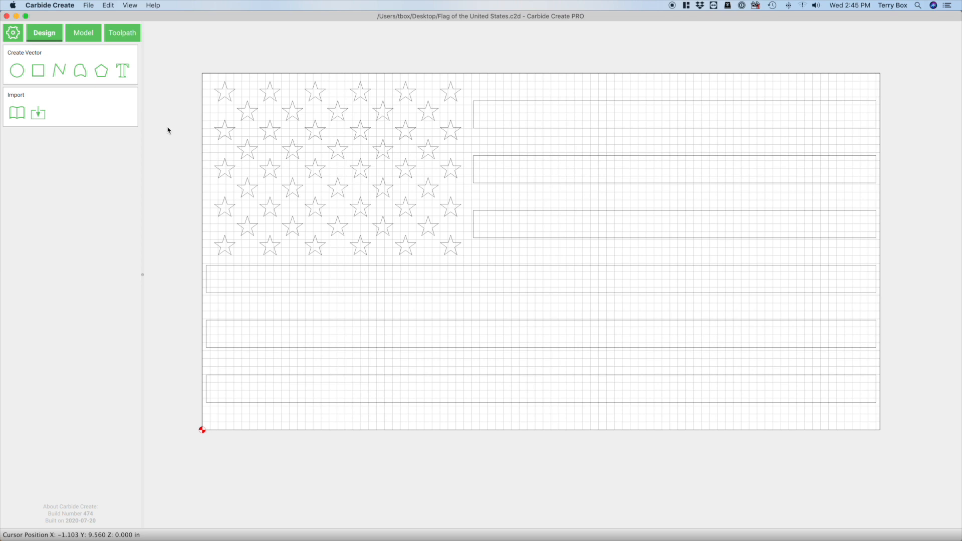
Select all six stripe rectangles and start a contour toolpath on them with the Pocket offset direction
{"action": "left_click", "coordinate": [123, 33]}
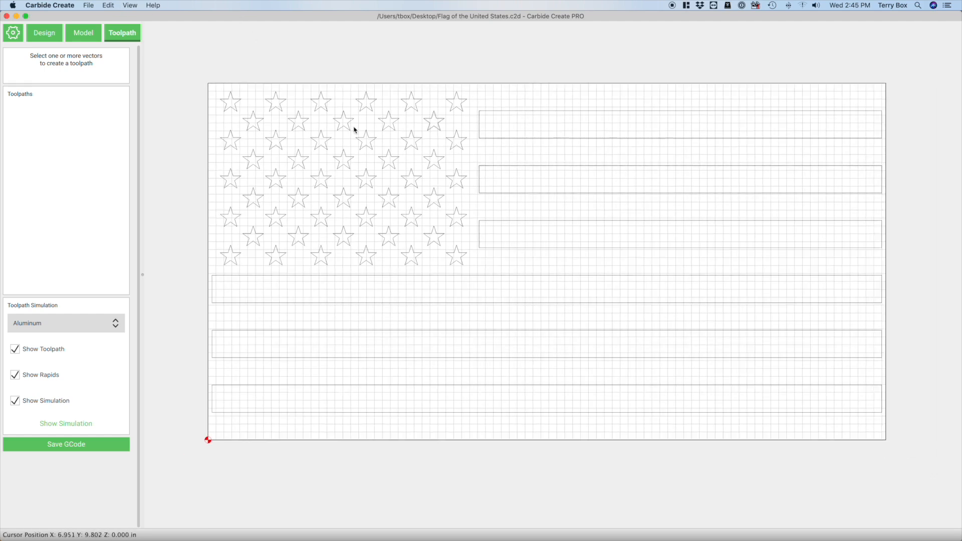
{"action": "left_click", "coordinate": [40, 34]}
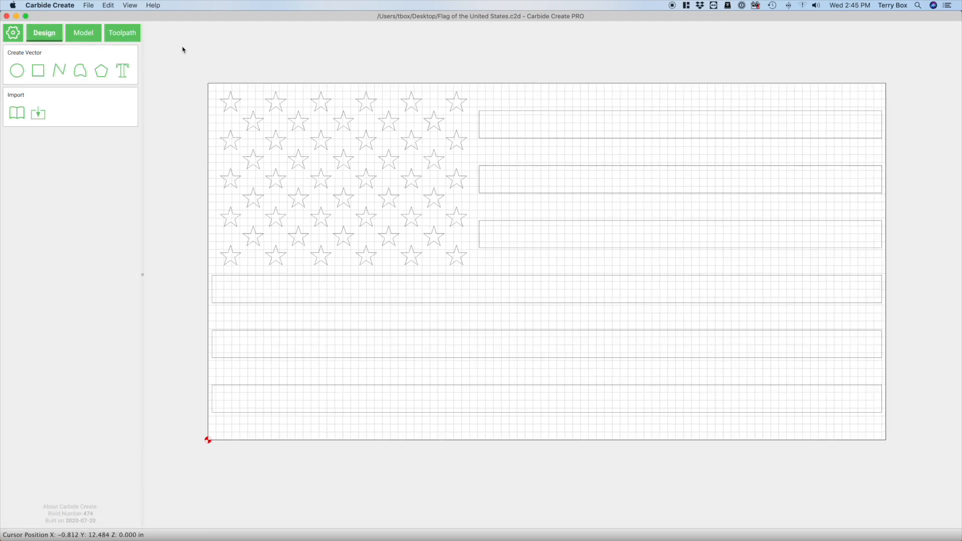
{"action": "left_click", "coordinate": [499, 142]}
{"action": "left_click", "coordinate": [110, 40]}
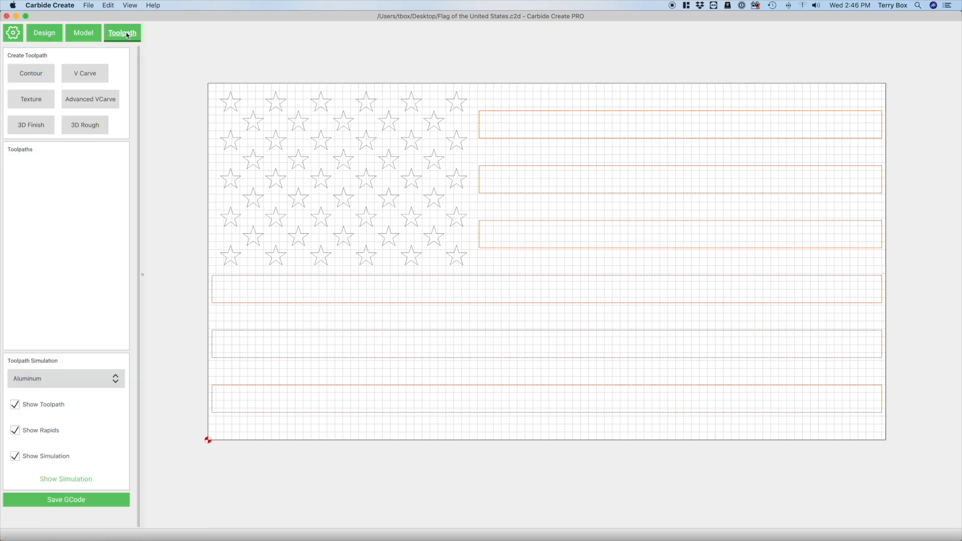
{"action": "left_click", "coordinate": [37, 73]}
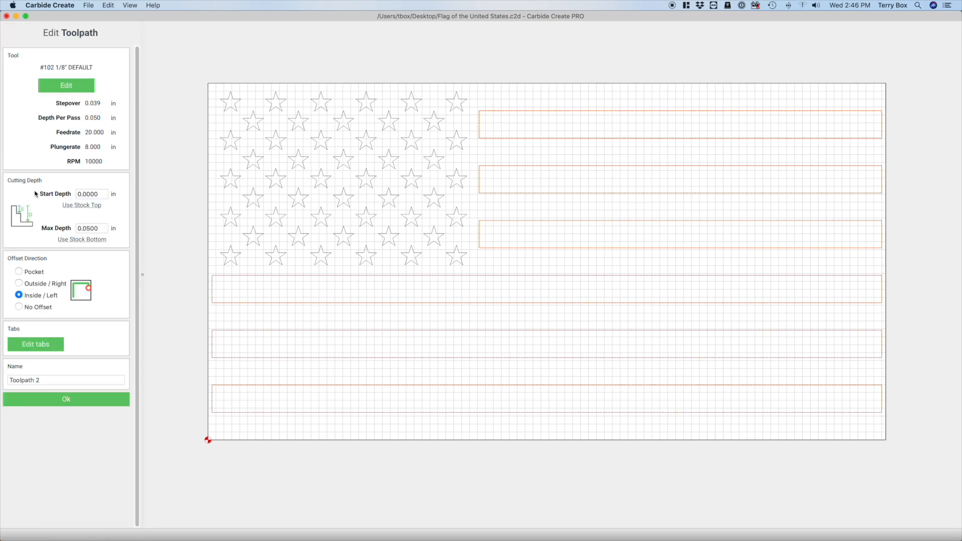
{"action": "left_click", "coordinate": [19, 272]}
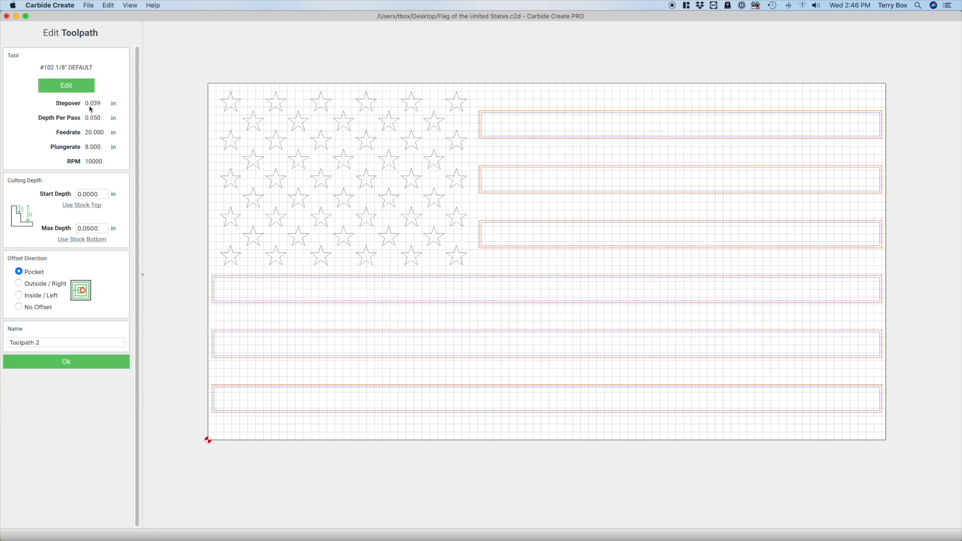
Change the toolpath's cutter to the #102 End Mill (1/8") from the Carbide 3D Shapeoko MDF library
{"action": "left_click", "coordinate": [66, 85]}
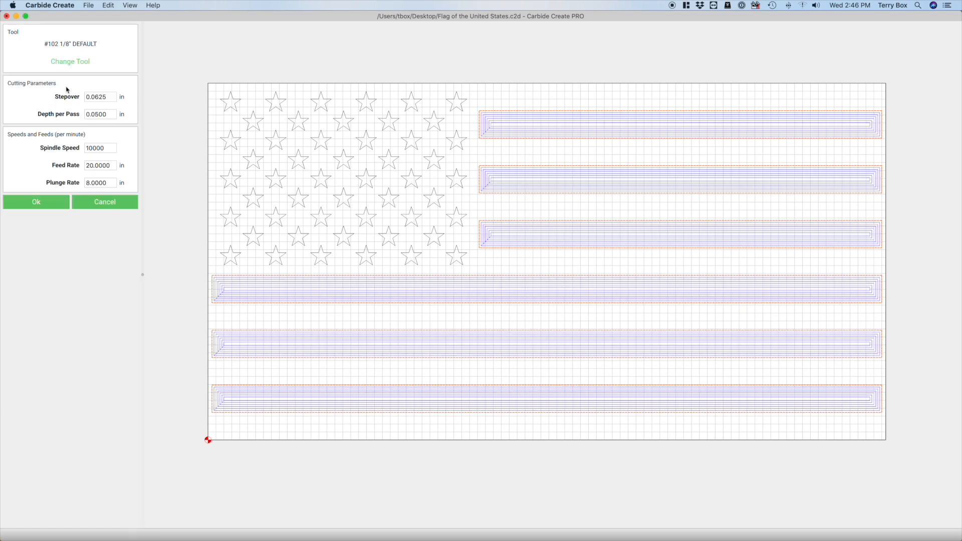
{"action": "left_click", "coordinate": [69, 62]}
{"action": "left_click", "coordinate": [279, 178]}
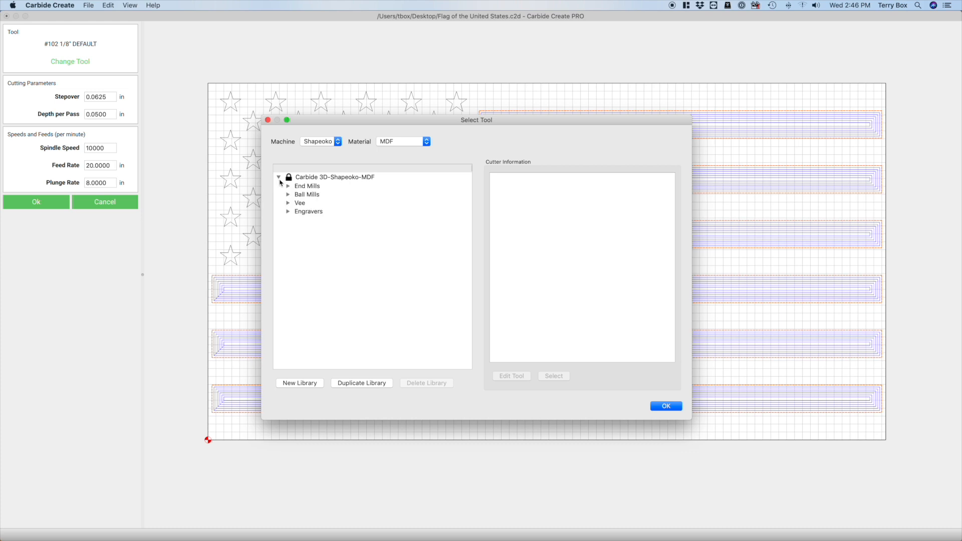
{"action": "left_click", "coordinate": [288, 202]}
{"action": "left_click", "coordinate": [288, 203]}
{"action": "left_click", "coordinate": [288, 186]}
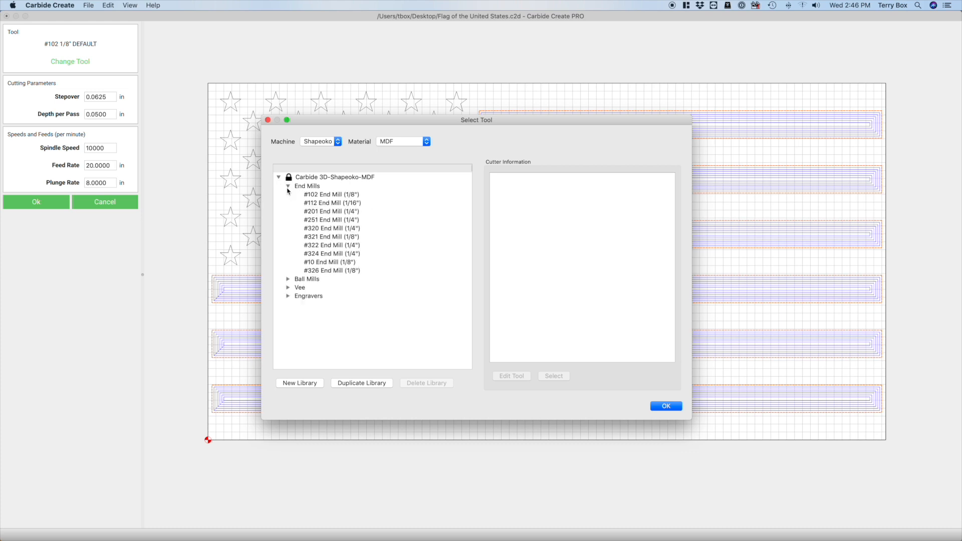
{"action": "left_click", "coordinate": [317, 195]}
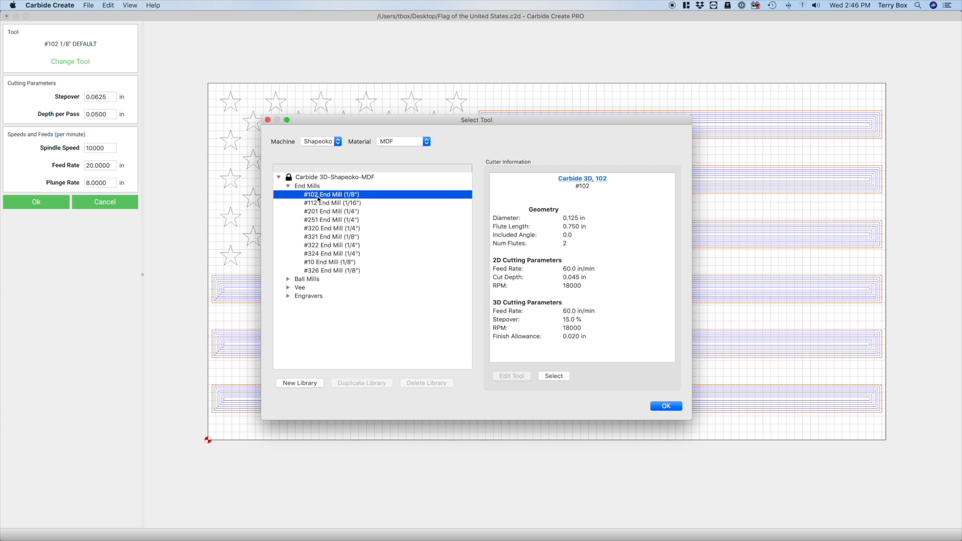
{"action": "left_click", "coordinate": [663, 407]}
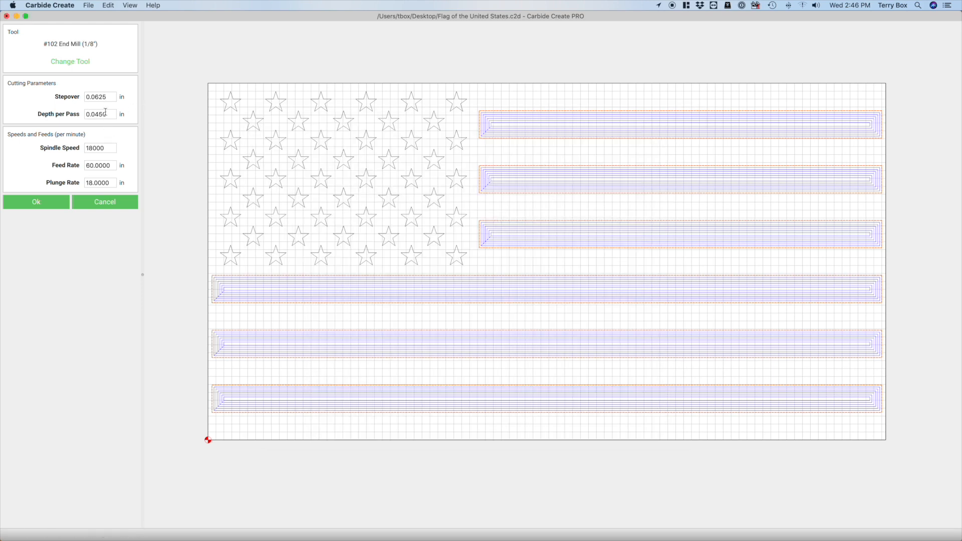
{"action": "left_click", "coordinate": [36, 202]}
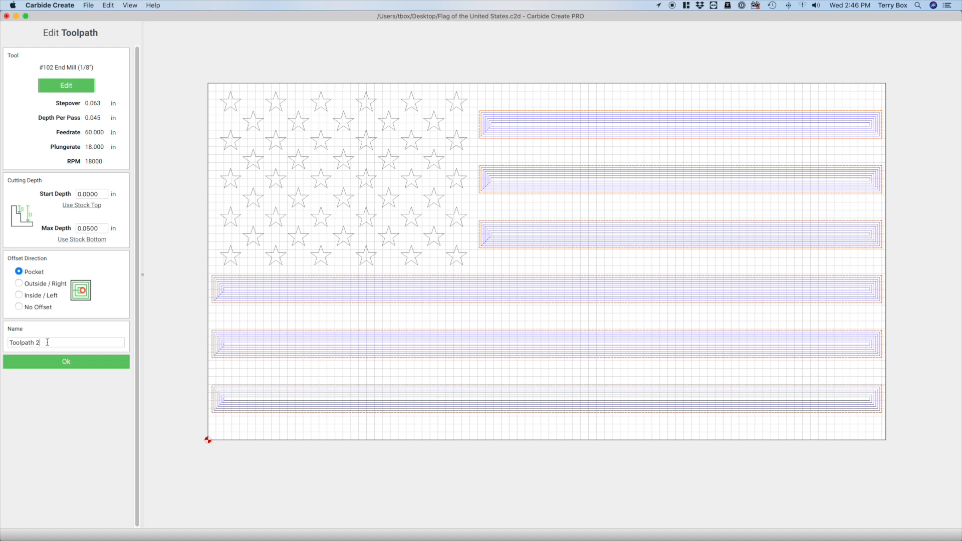
Name the stripe pocket toolpath "1 - Stripes F102" and create it
{"action": "left_click_drag", "start_coordinate": [36, 342], "coordinate": [7, 341]}
{"action": "type", "text": "1 - Stripes F102"}
{"action": "left_click", "coordinate": [66, 361]}
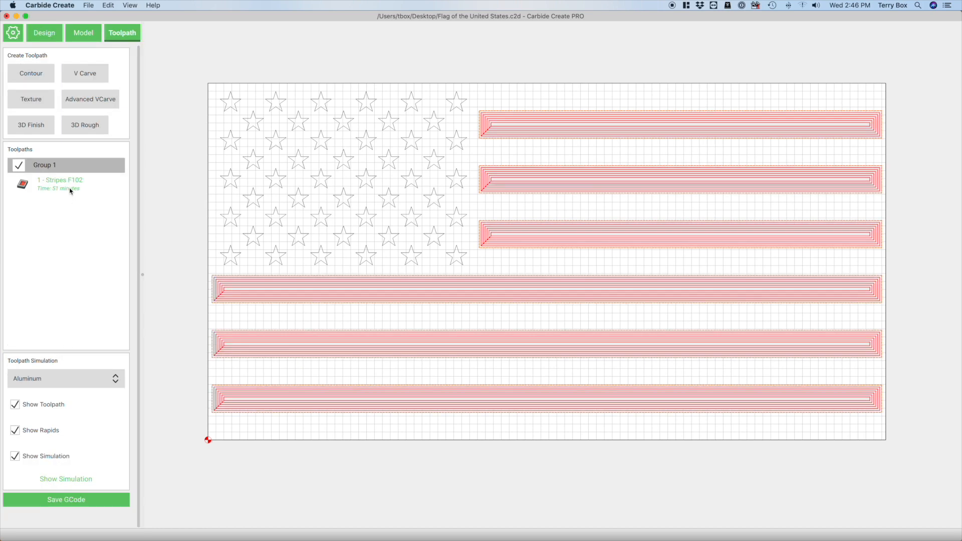
Select the grouped star outlines in the design and start a V-Carve toolpath on them
{"action": "left_click", "coordinate": [50, 40]}
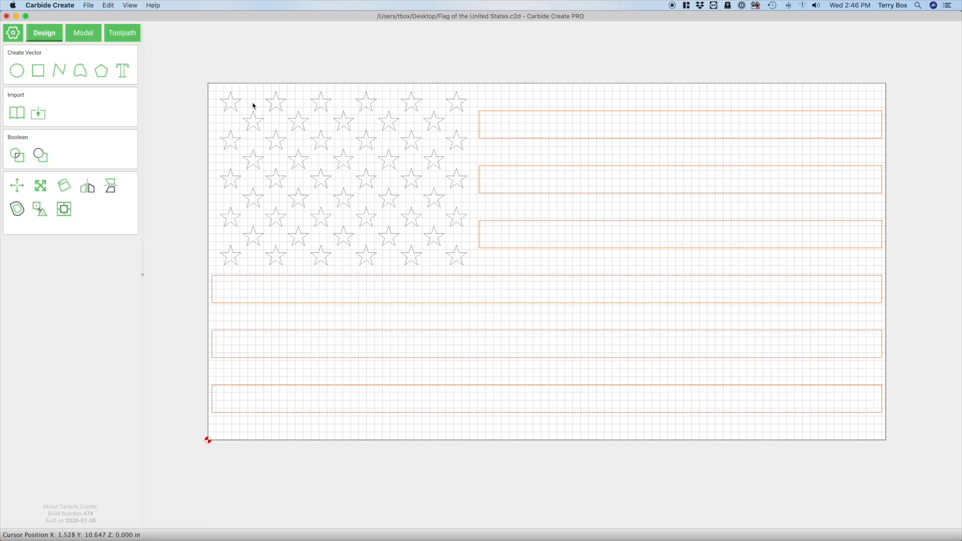
{"action": "left_click", "coordinate": [234, 103]}
{"action": "left_click", "coordinate": [129, 37]}
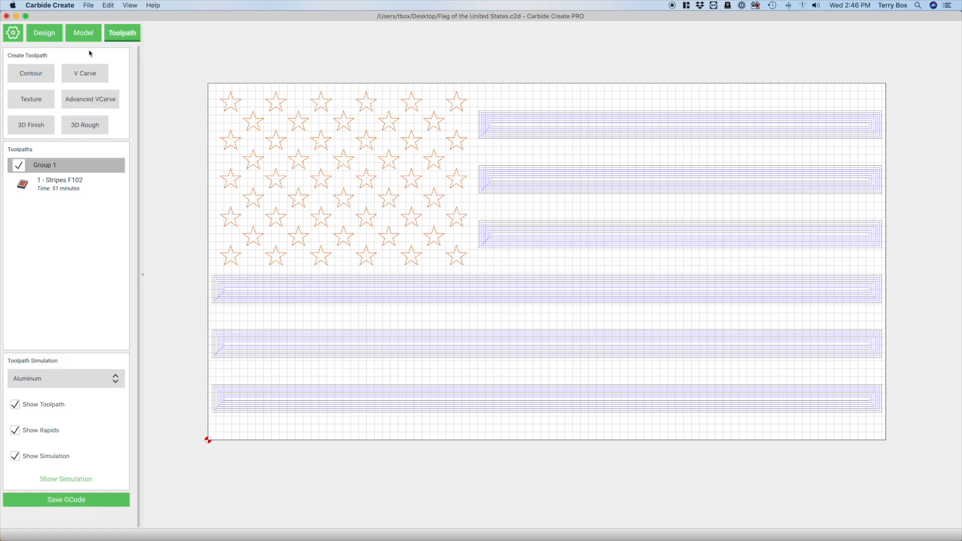
{"action": "left_click", "coordinate": [83, 72]}
Change the V-Carve cutter to the #302 Vee (60.0 degrees) from the Carbide 3D Shapeoko MDF library
{"action": "left_click", "coordinate": [71, 86]}
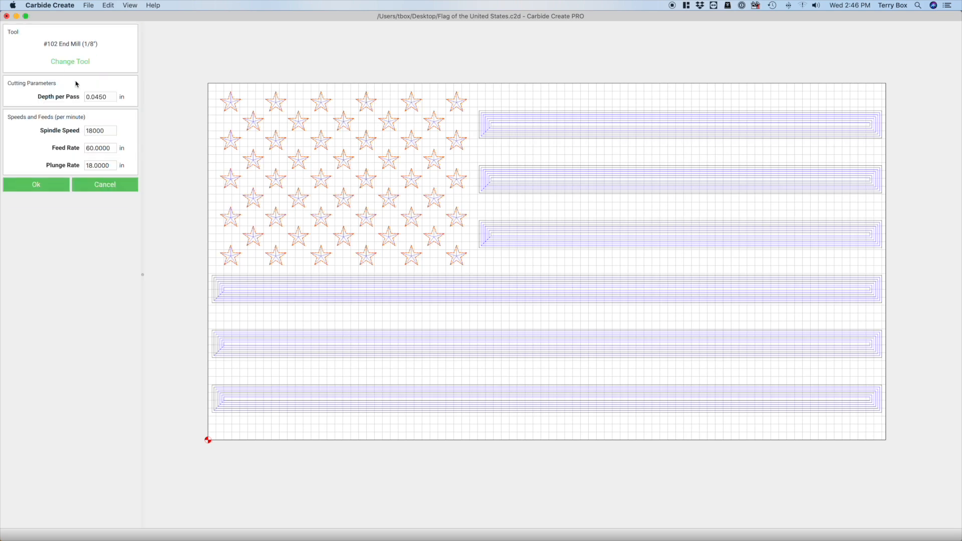
{"action": "left_click", "coordinate": [69, 61]}
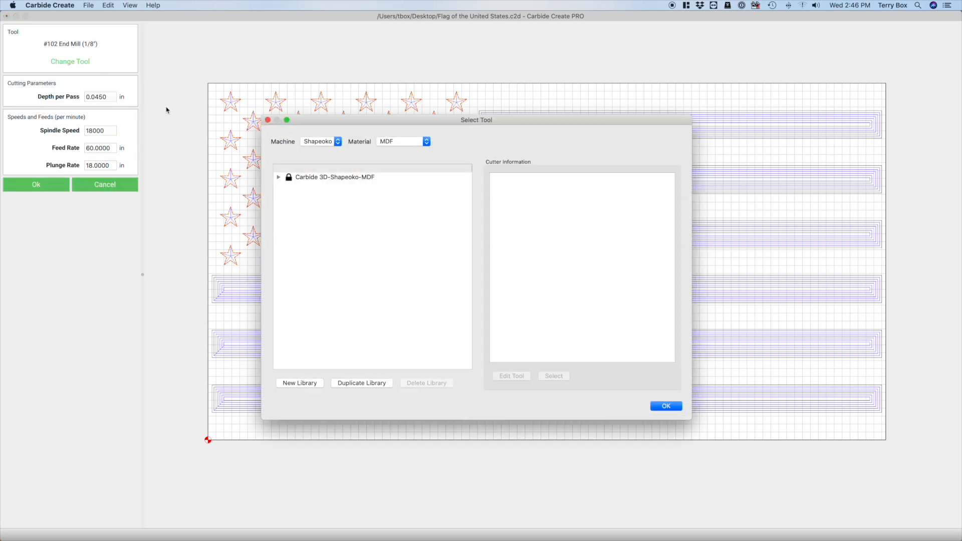
{"action": "left_click", "coordinate": [278, 177]}
{"action": "left_click", "coordinate": [288, 203]}
{"action": "left_click", "coordinate": [321, 220]}
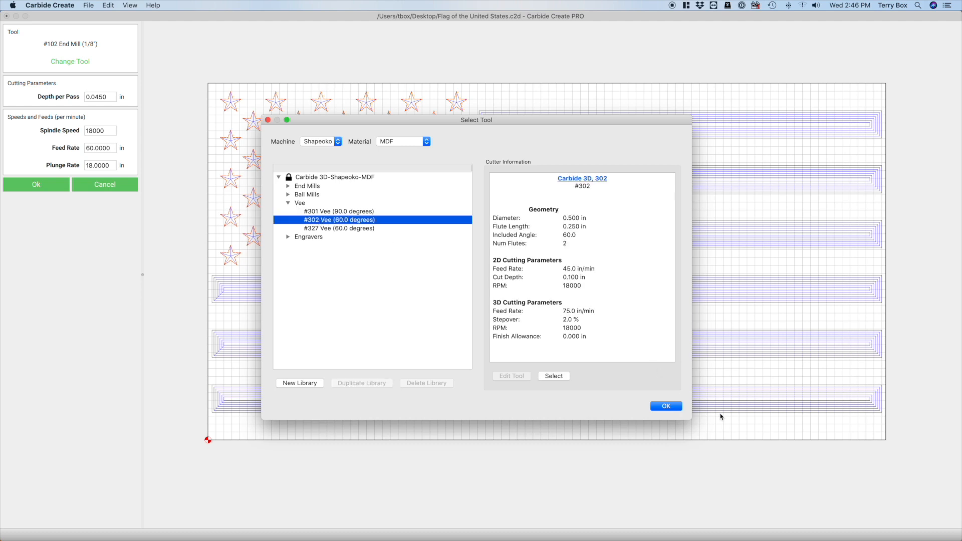
{"action": "left_click", "coordinate": [666, 407]}
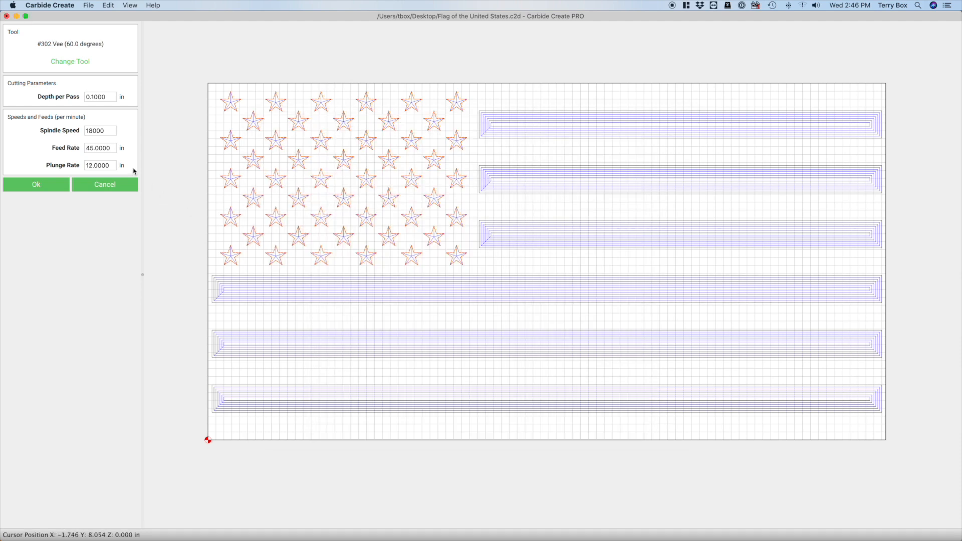
{"action": "left_click", "coordinate": [38, 184]}
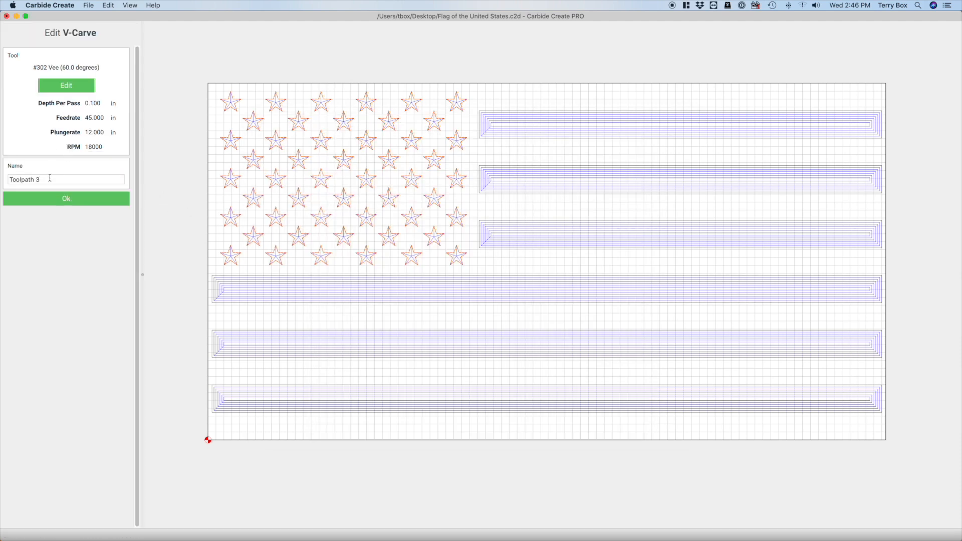
Name the star V-Carve toolpath "2 - Stars V302" and create it
{"action": "key", "text": "super+a"}
{"action": "type", "text": "2 - Stars V302"}
{"action": "left_click", "coordinate": [67, 199]}
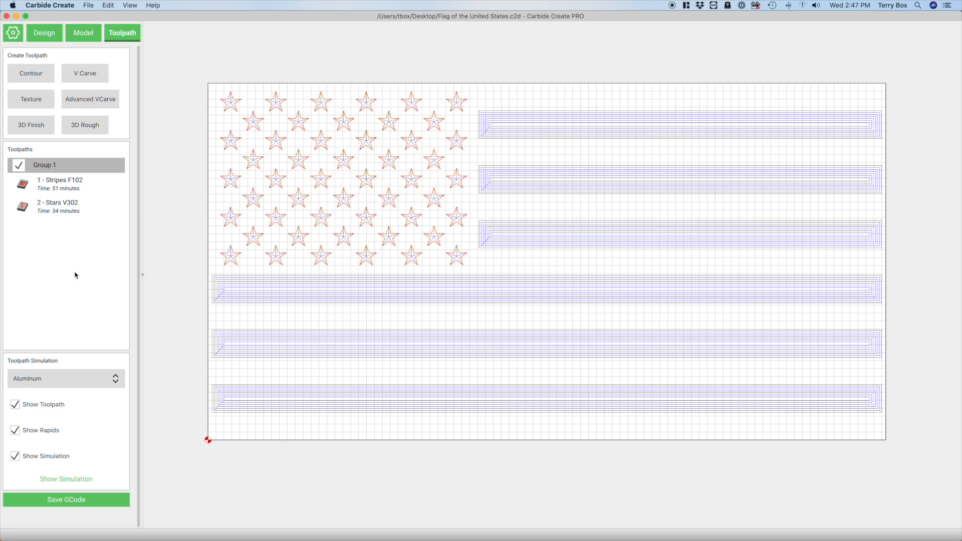
Review the cutter, depth per pass and feed settings of the stripe pocket and star V-Carve toolpaths, and clear the vector selection
{"action": "double_click", "coordinate": [65, 186]}
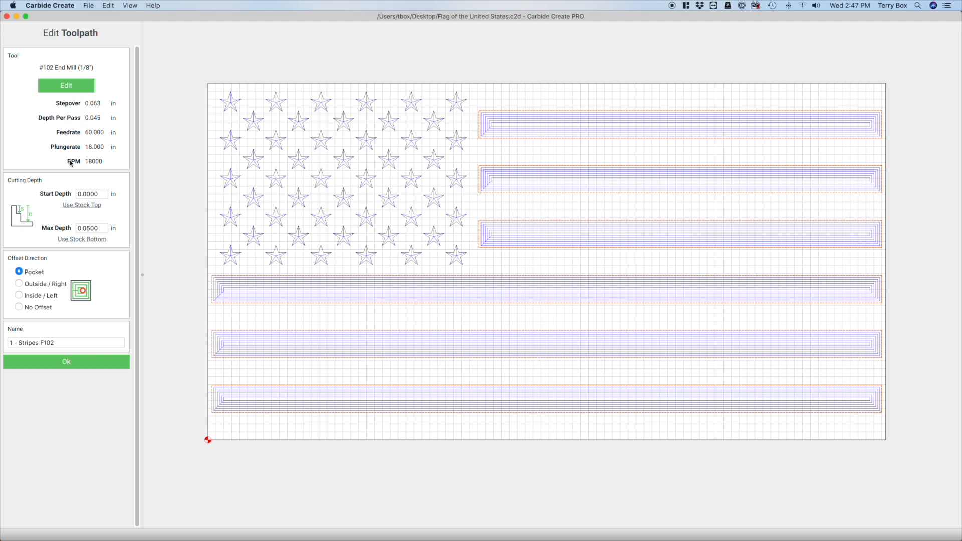
{"action": "left_click", "coordinate": [69, 365]}
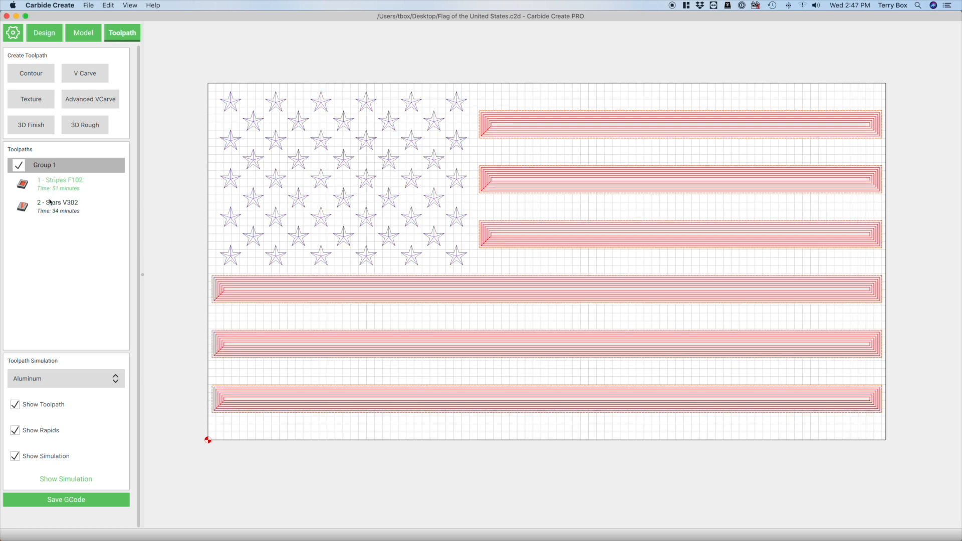
{"action": "left_click", "coordinate": [51, 205]}
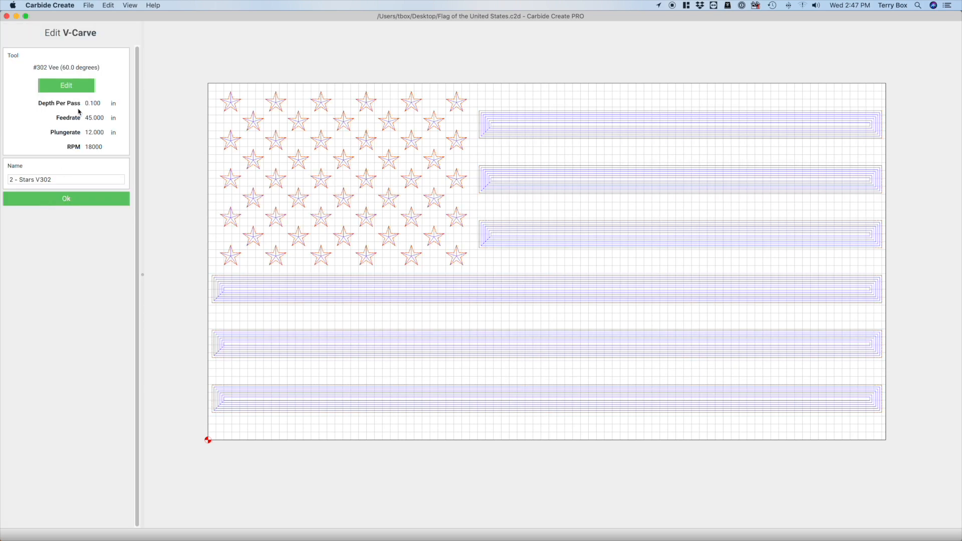
{"action": "left_click", "coordinate": [66, 86]}
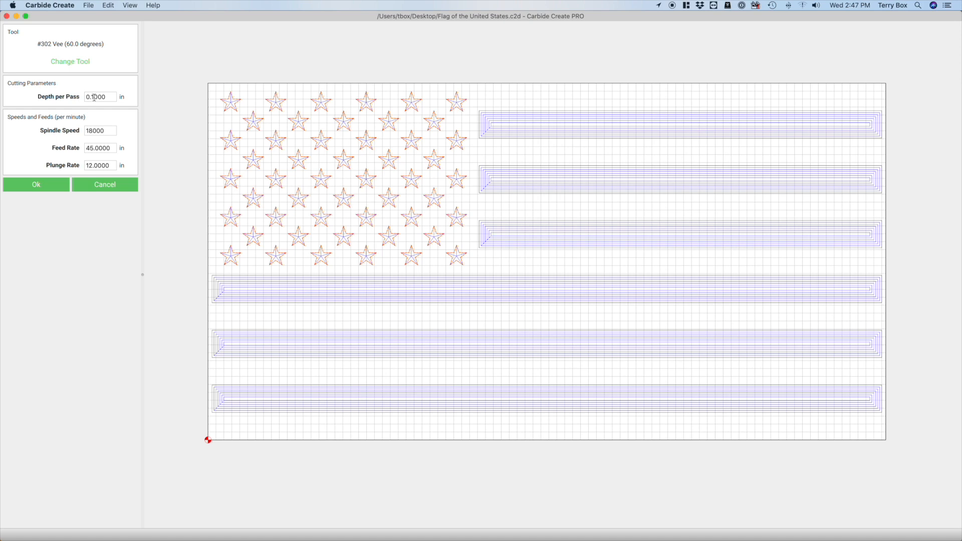
{"action": "double_click", "coordinate": [92, 97]}
{"action": "left_click", "coordinate": [64, 186]}
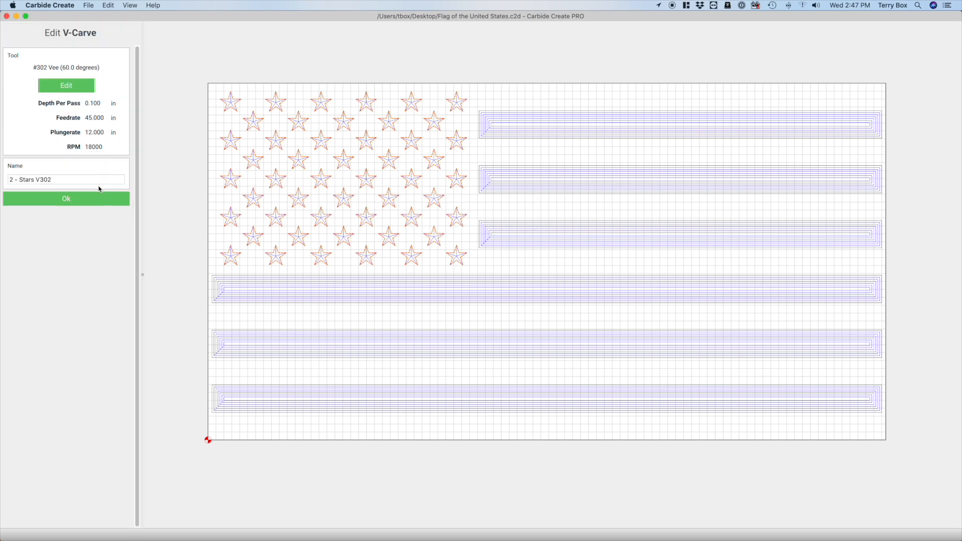
{"action": "left_click", "coordinate": [97, 199]}
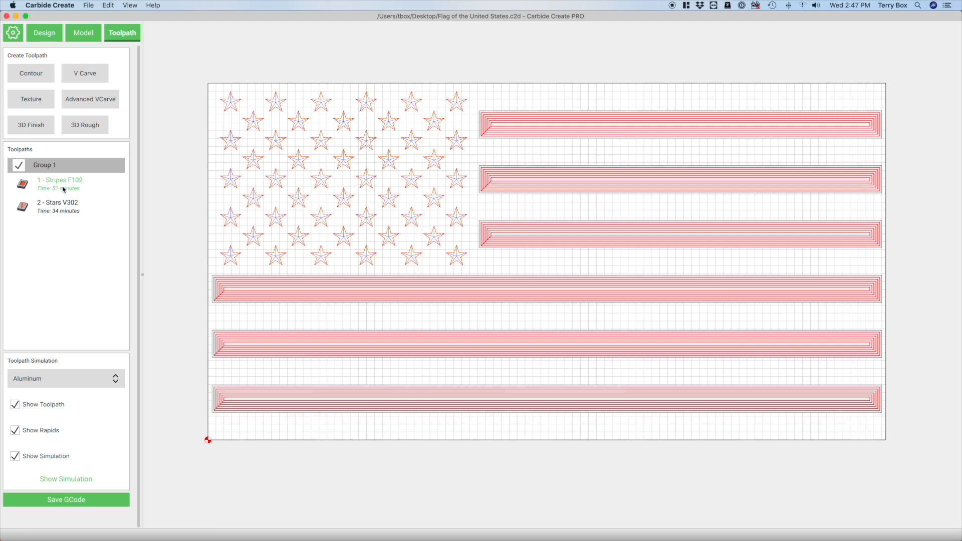
{"action": "double_click", "coordinate": [63, 189]}
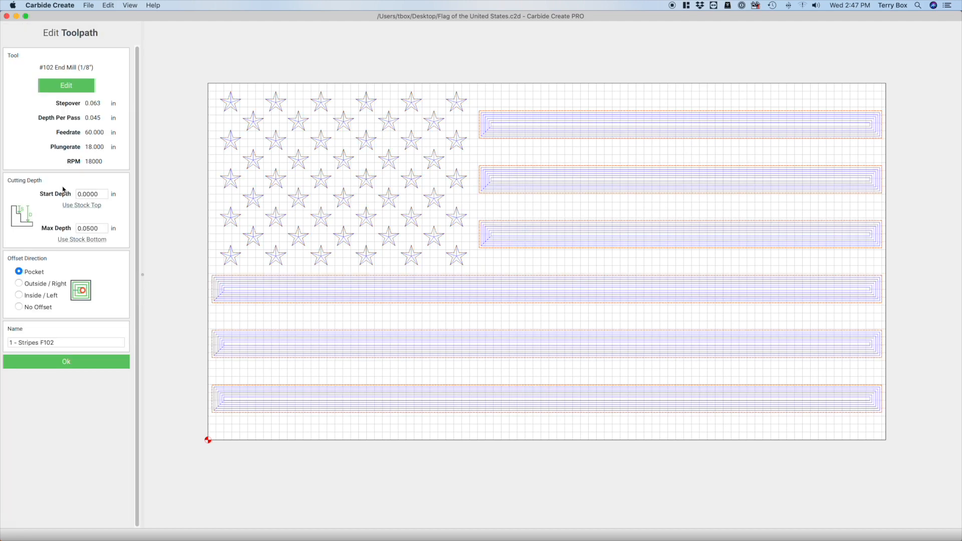
{"action": "left_click", "coordinate": [69, 366]}
{"action": "double_click", "coordinate": [58, 213]}
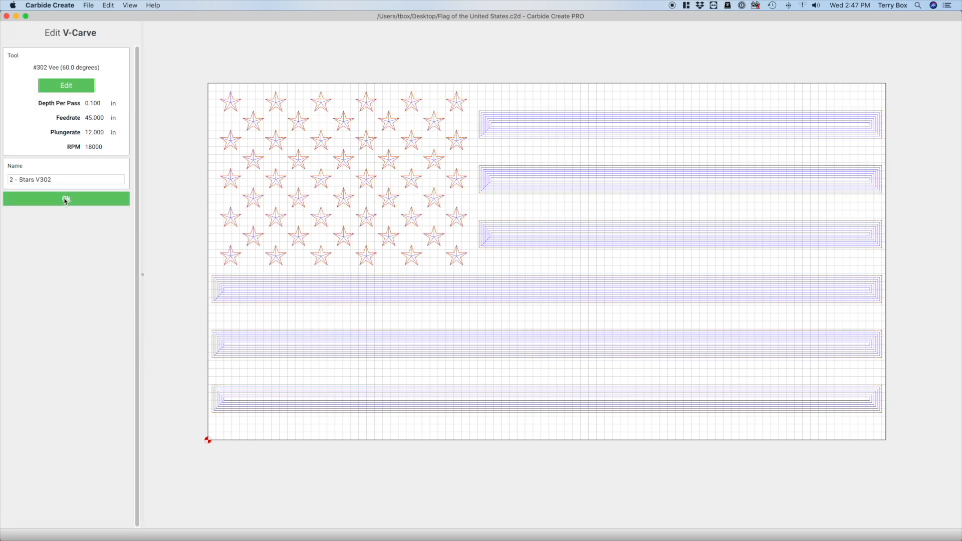
{"action": "left_click", "coordinate": [66, 200]}
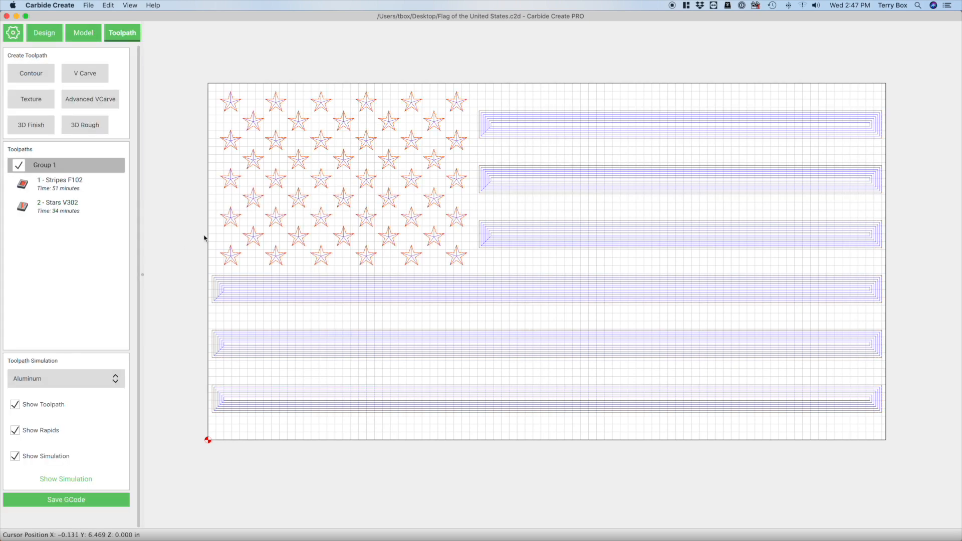
{"action": "left_click", "coordinate": [187, 232]}
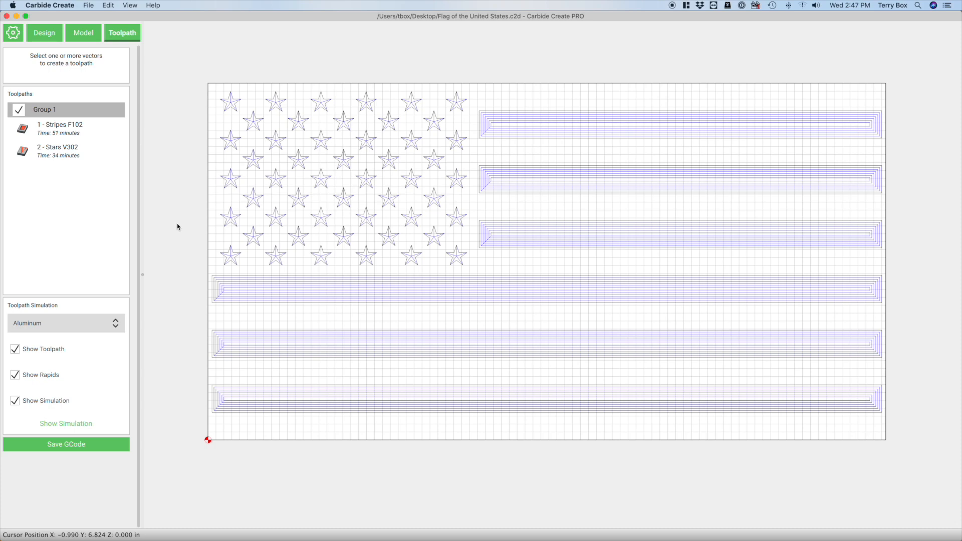
{"action": "left_click", "coordinate": [51, 6]}
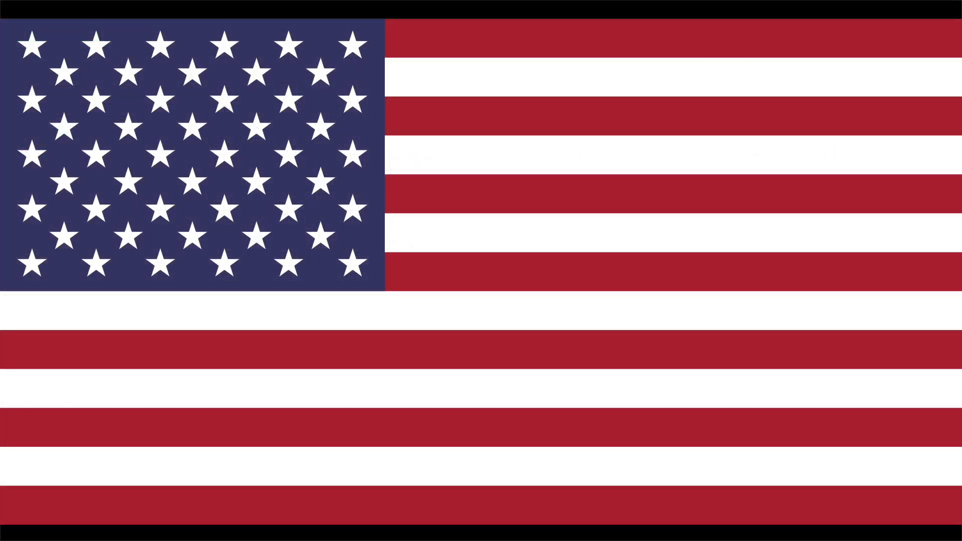